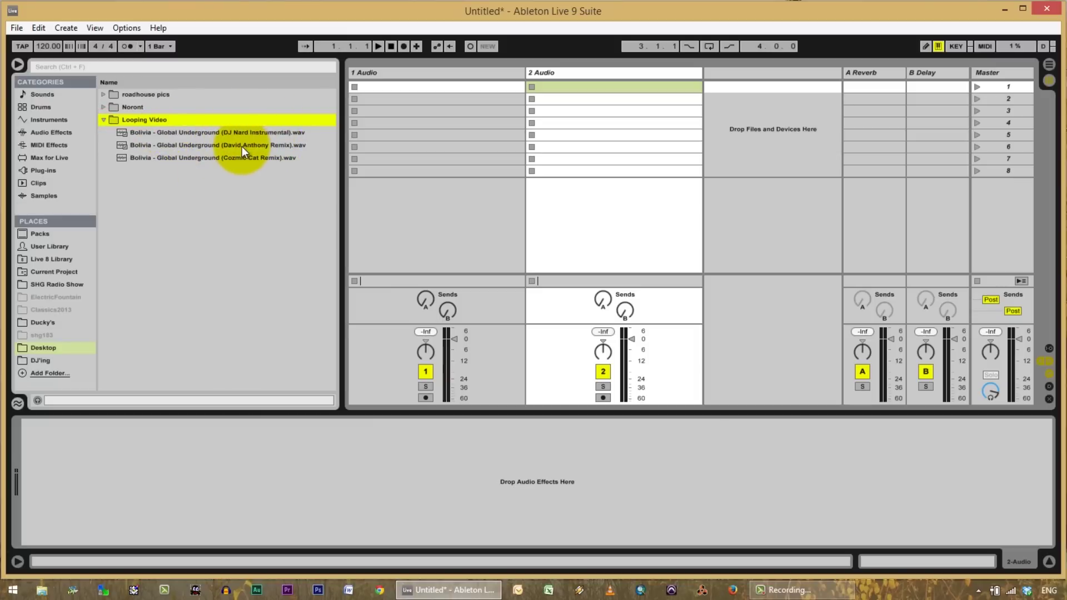
Load Bolivia - Global Underground (DJ Nard Instrumental).wav into slot 6 of track 1 and colour the clip blue.
left_click_drag(241, 132, 410, 149)
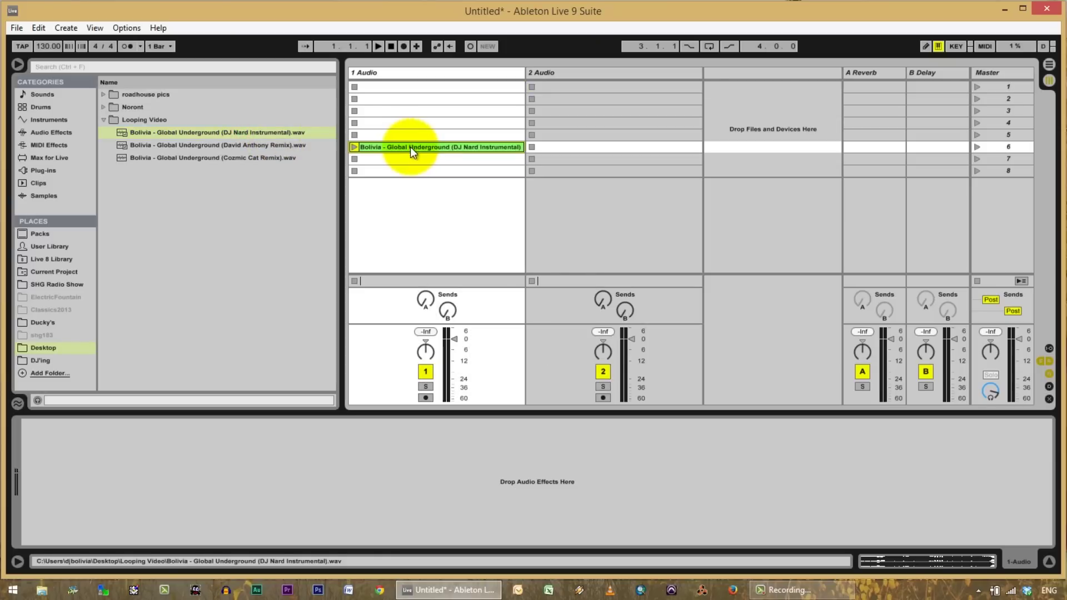
right_click(412, 148)
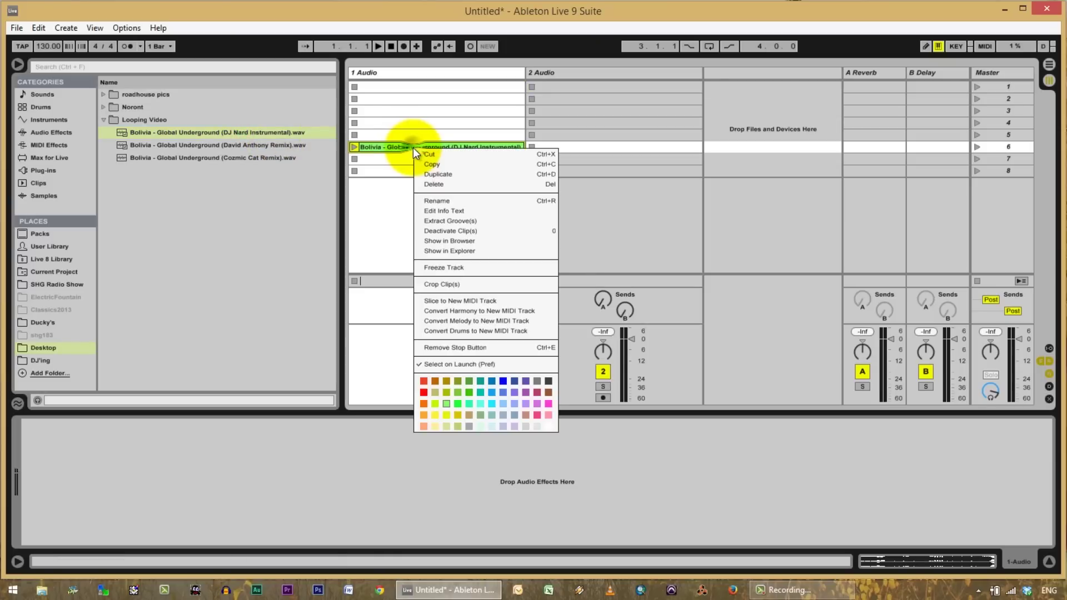
left_click(503, 381)
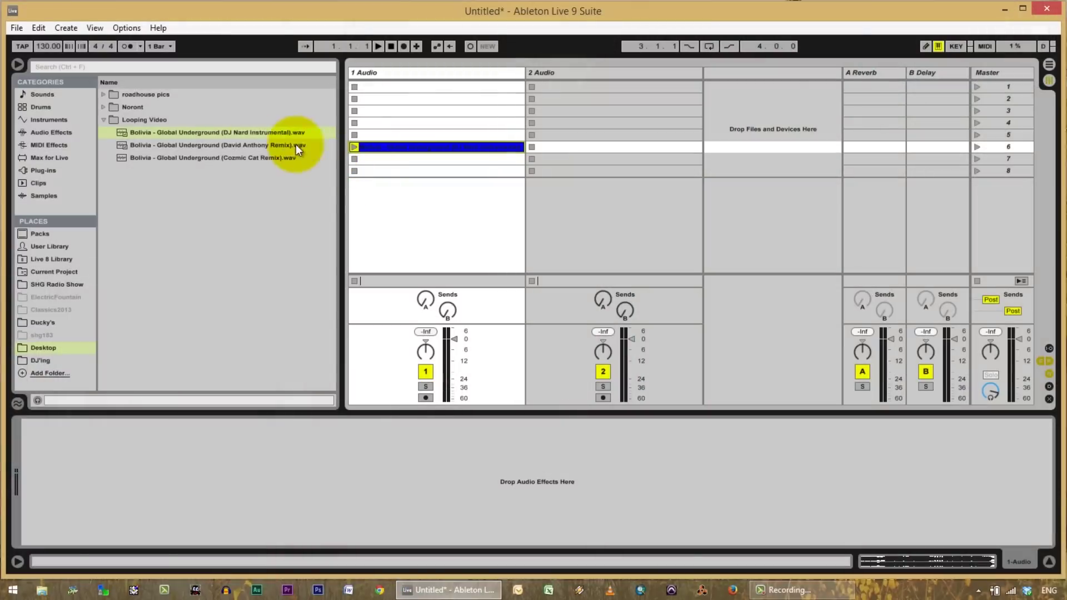
Load Bolivia - Global Underground (David Anthony Remix).wav into slot 7 of track 2.
left_click(232, 146)
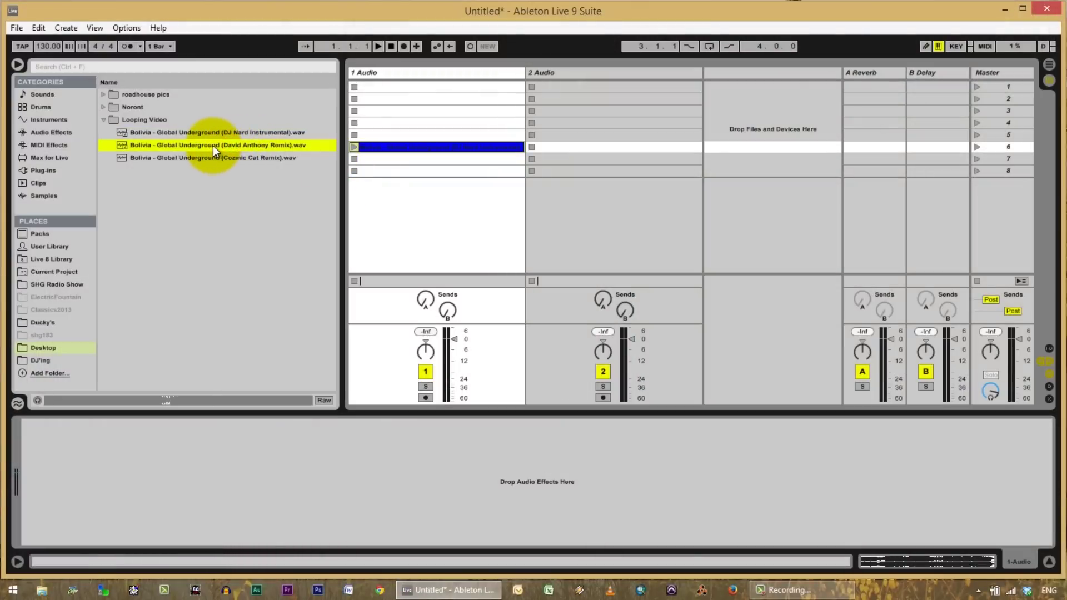
left_click_drag(212, 145, 595, 159)
right_click(581, 158)
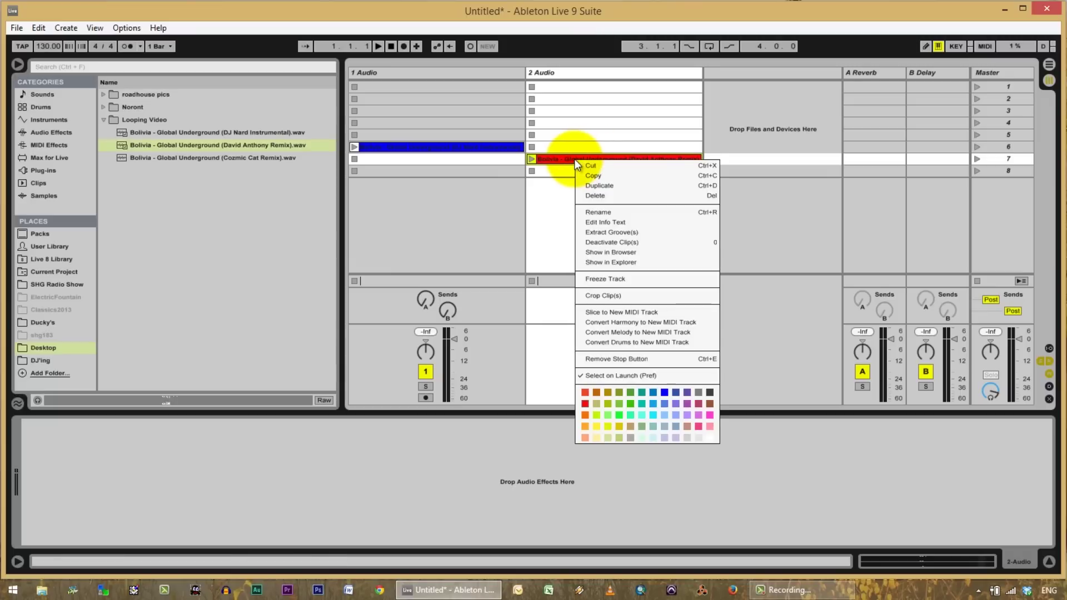
left_click(568, 158)
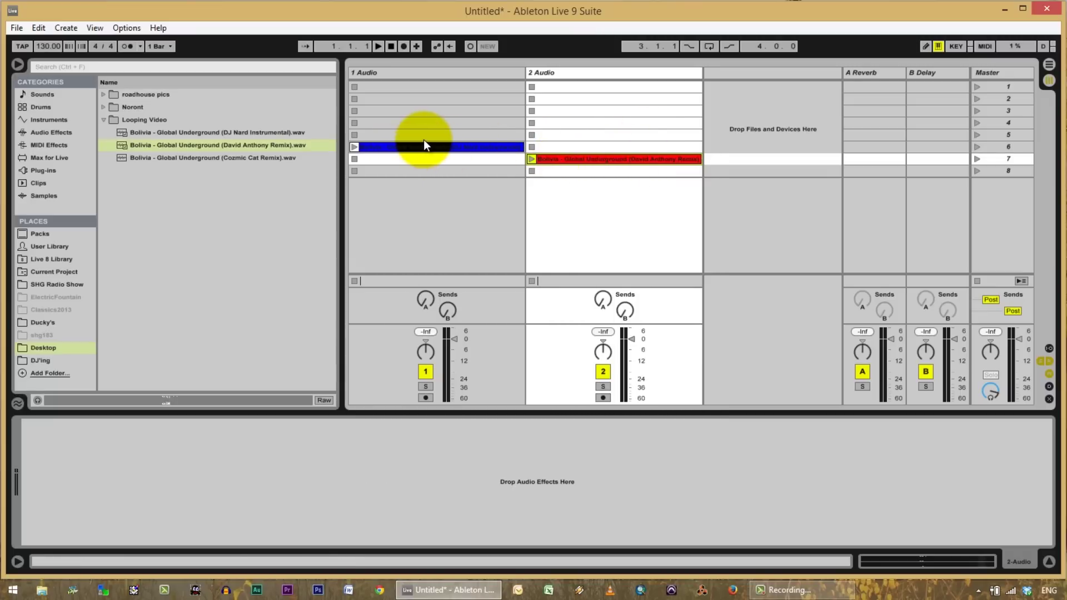
Select the blue clip in track 1 and show its Clip View with the waveform.
left_click(464, 147)
left_click(617, 160)
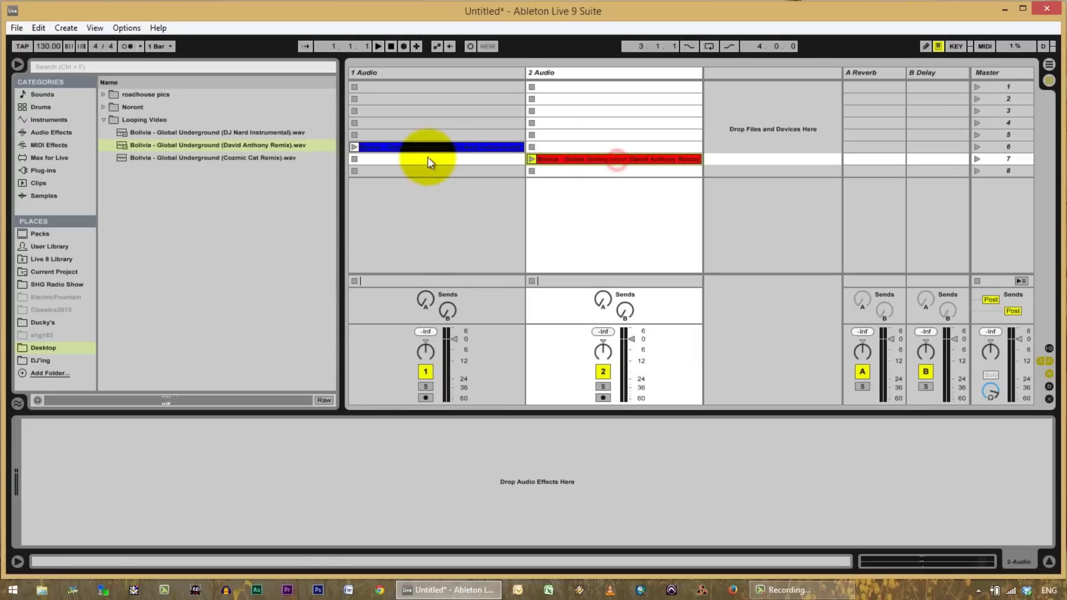
left_click(429, 149)
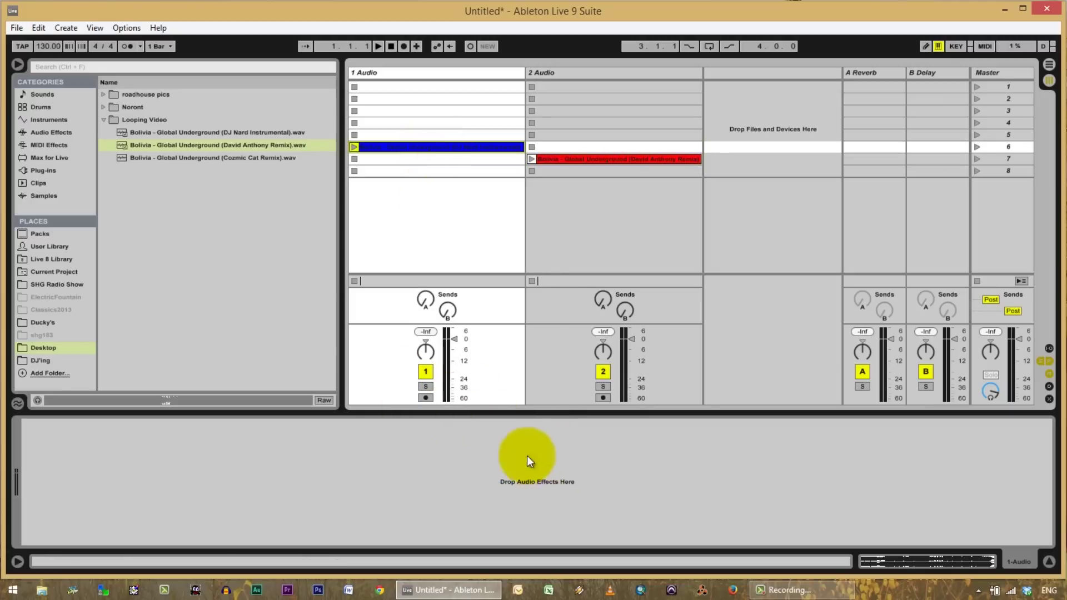
key("shift+Tab")
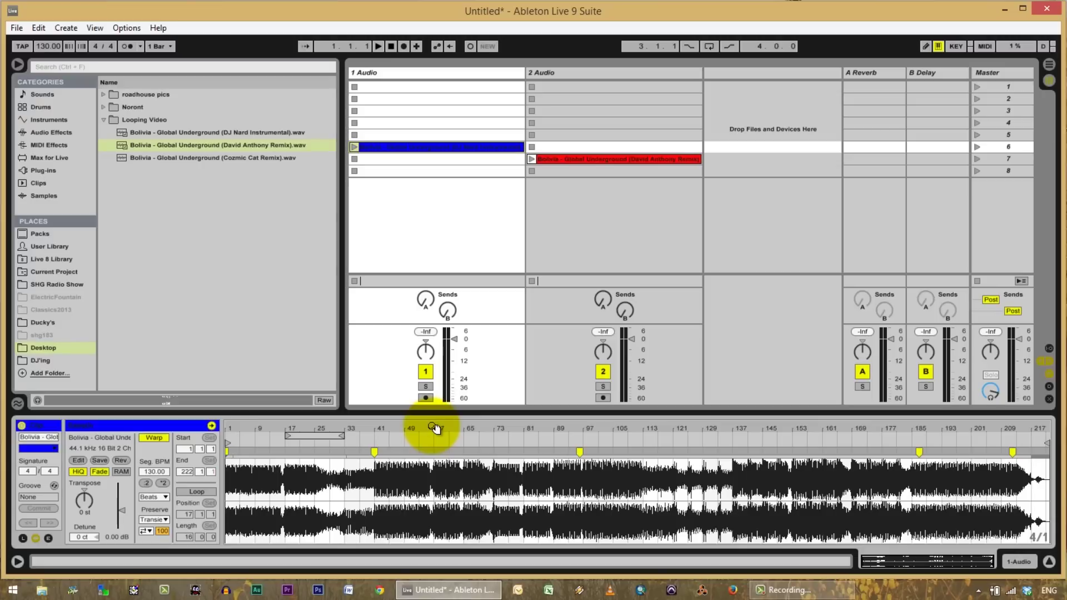
left_click(240, 493)
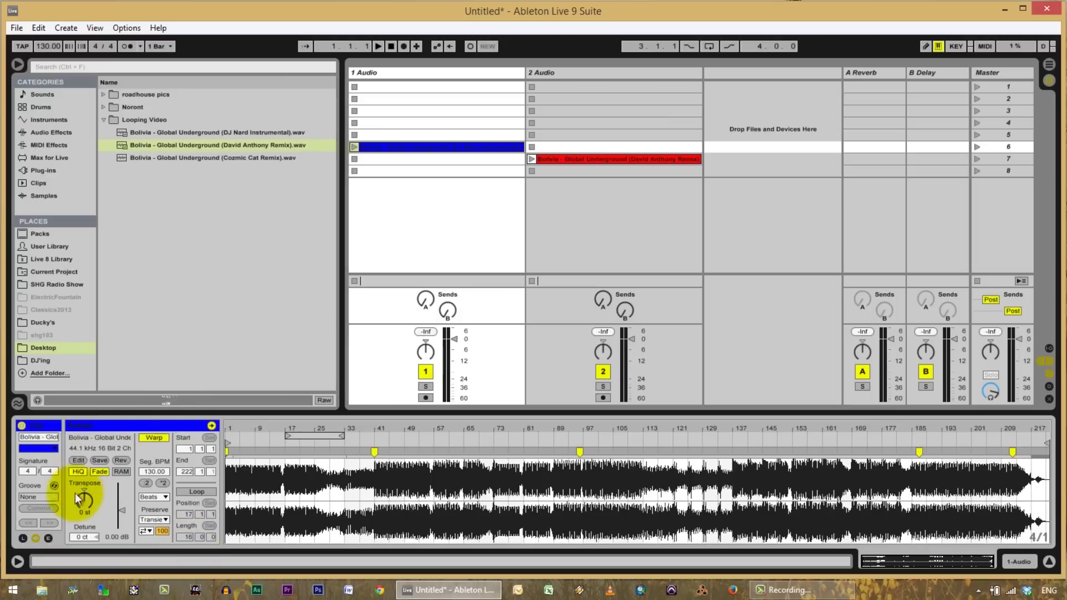
Hide the Sample box of the blue clip and show it again.
left_click(36, 538)
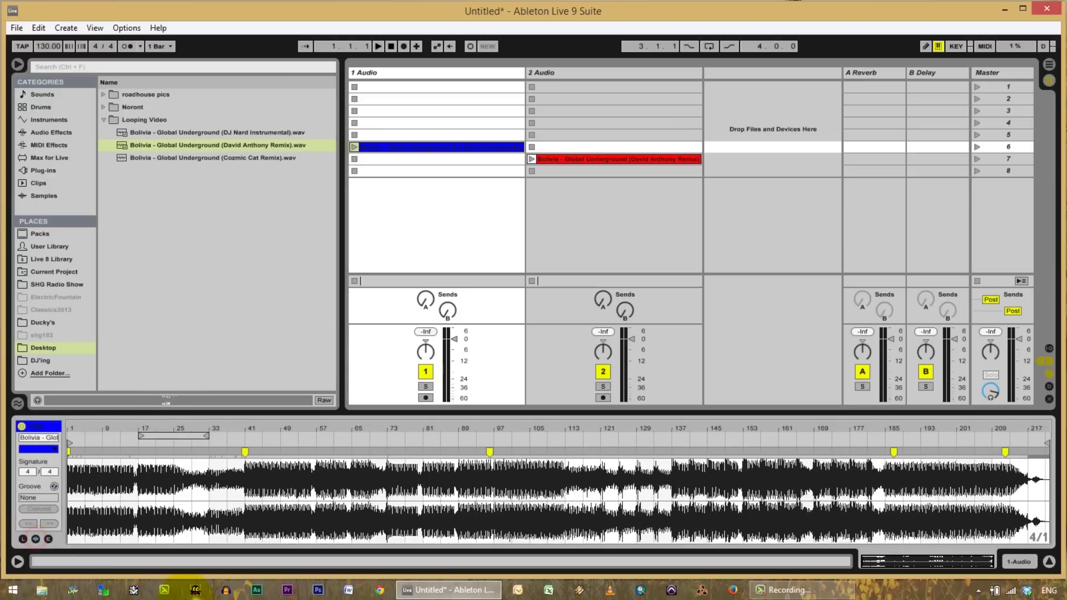
left_click(35, 537)
left_click(36, 541)
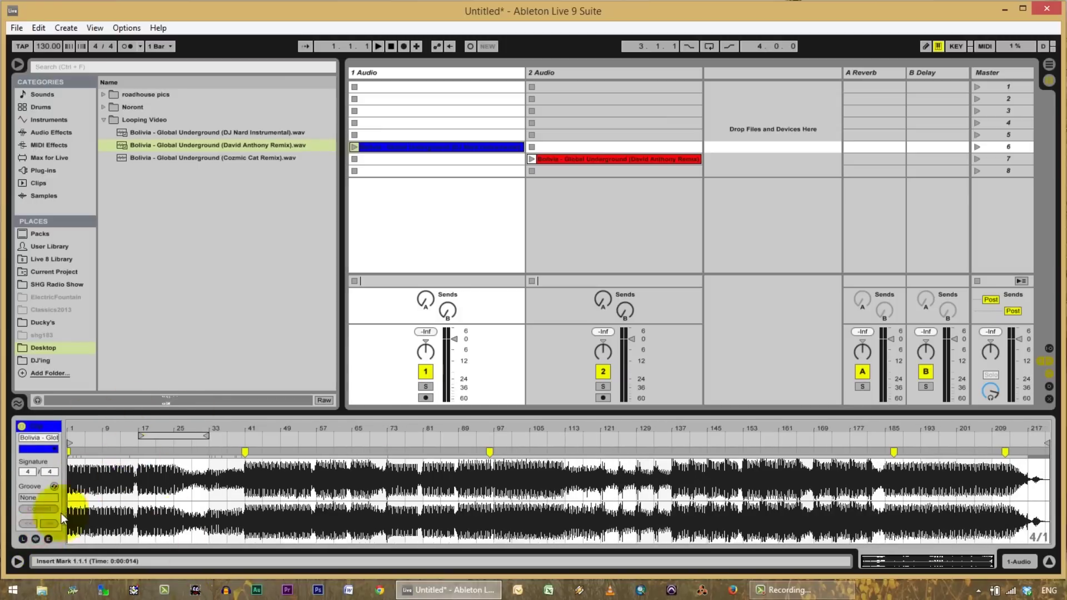
left_click(36, 539)
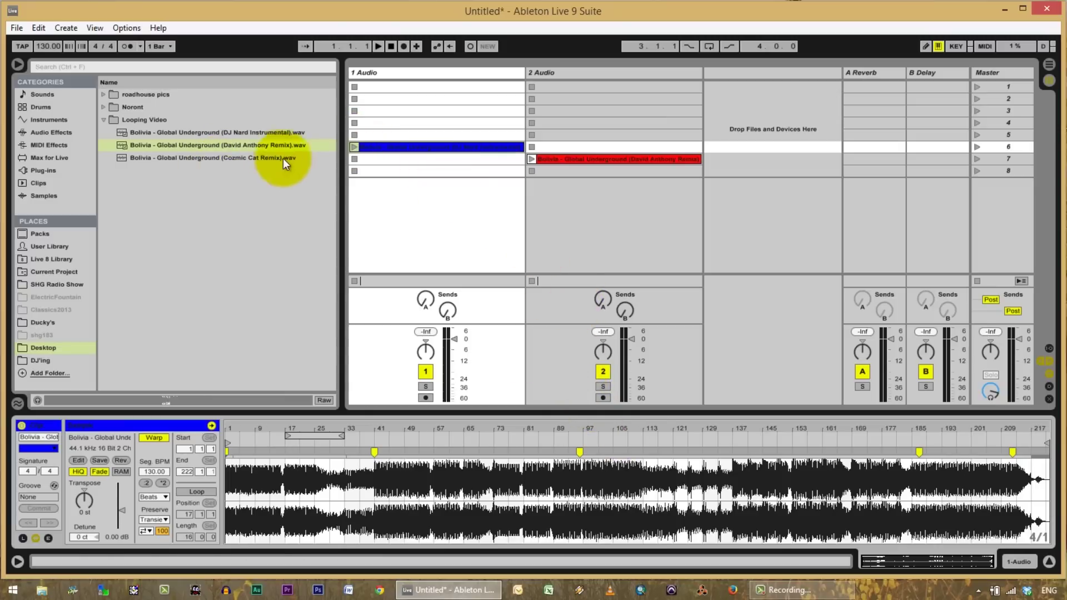
Preview the Cozmic Cat Remix file and compare the waveforms and warp markers of the blue and red clips.
left_click(212, 158)
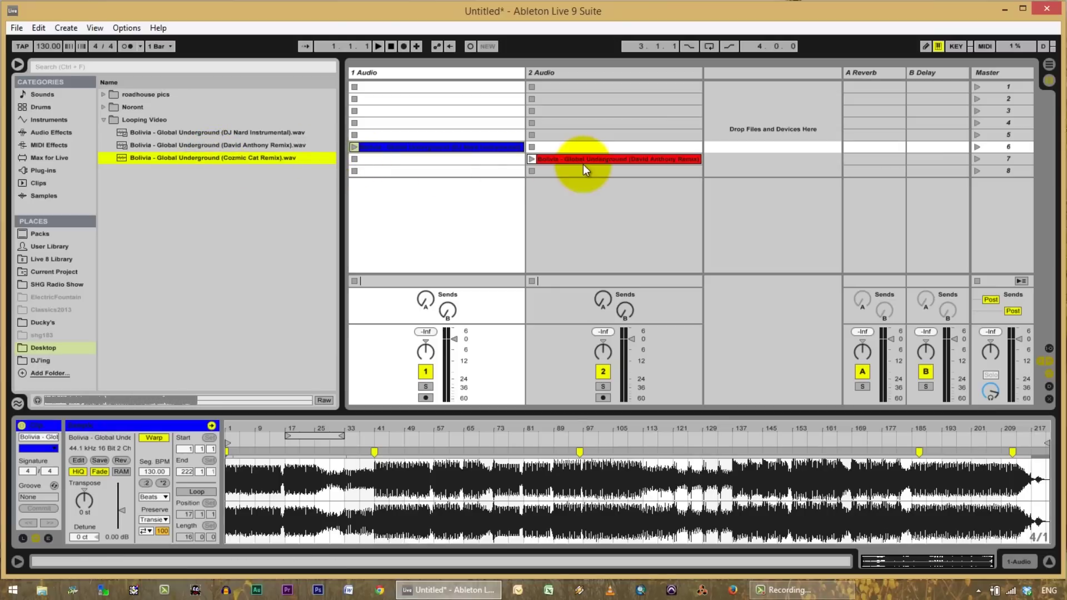
left_click(459, 143)
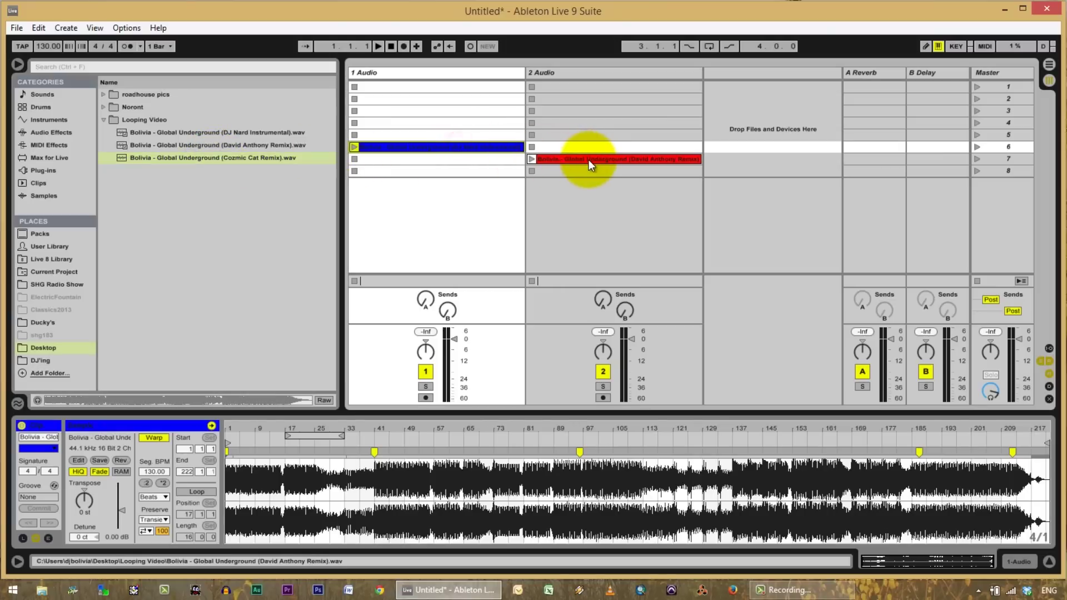
left_click(589, 158)
left_click(459, 145)
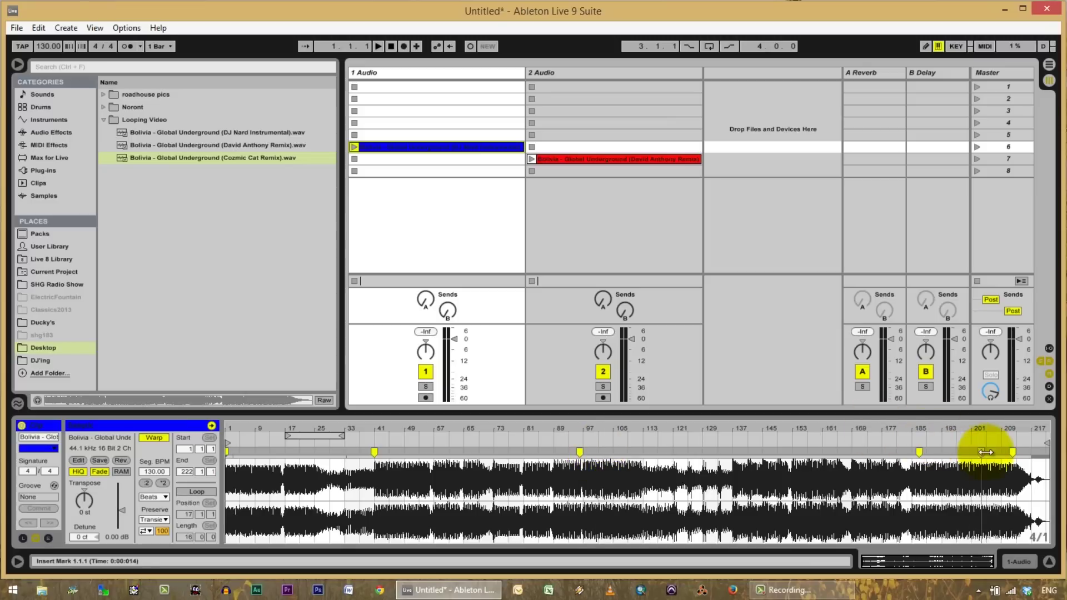
left_click(638, 159)
left_click(241, 450)
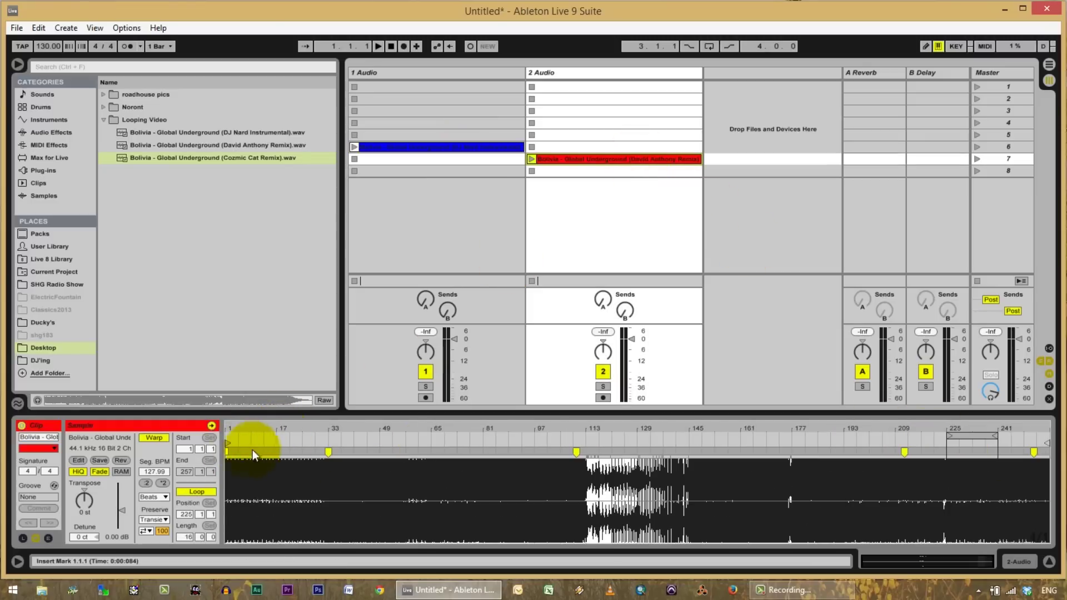
Load Bolivia - Global Underground (Cozmic Cat Remix).wav into slot 3 of track 1 and inspect the start of its waveform.
left_click_drag(203, 155, 366, 111)
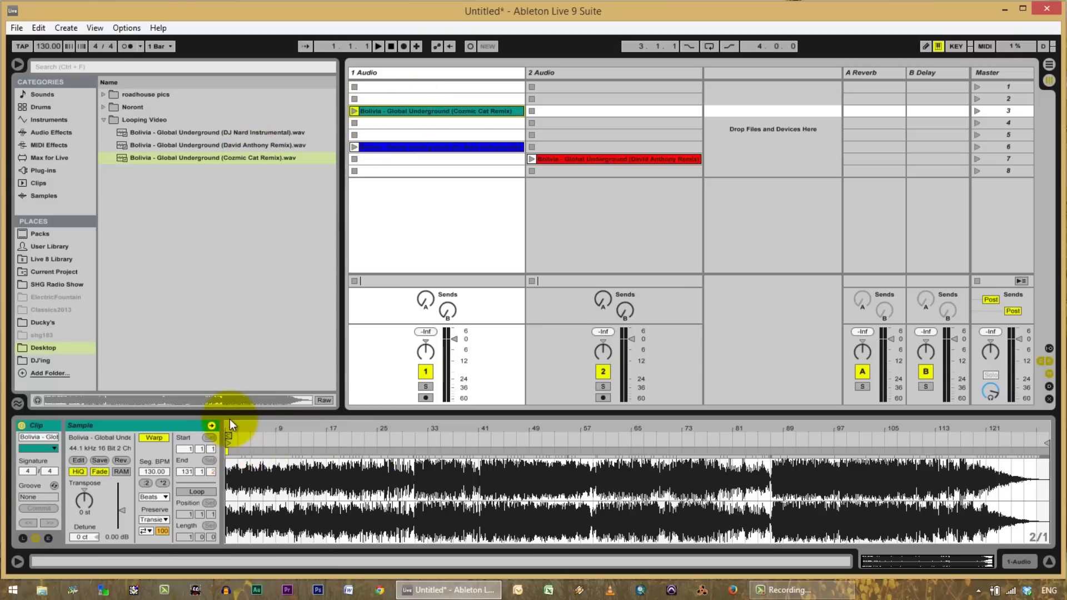
left_click(229, 444)
left_click(225, 455)
left_click_drag(229, 429, 238, 439)
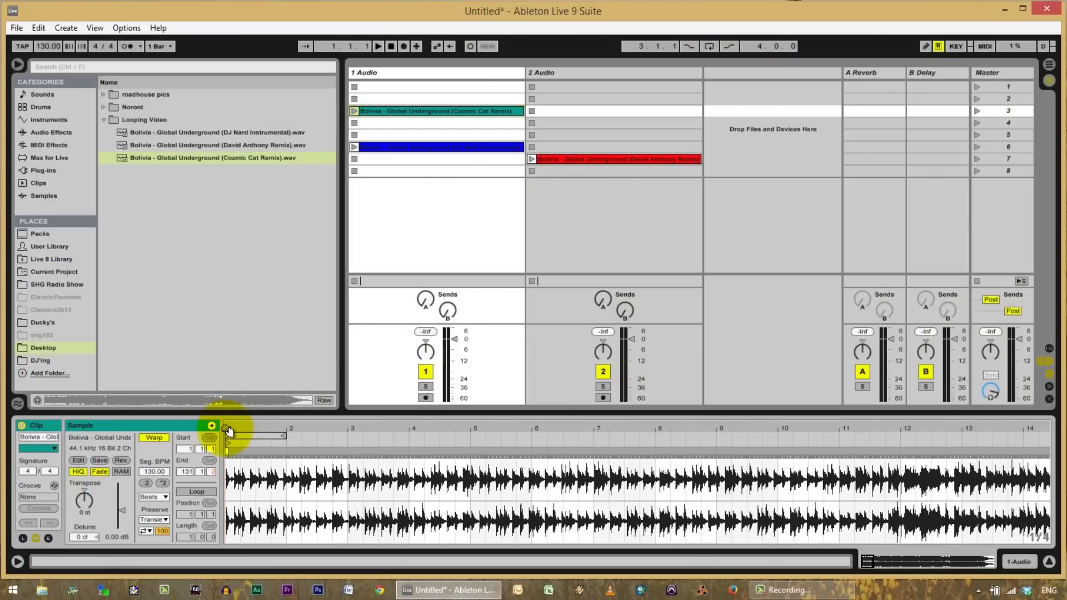
left_click_drag(267, 428, 233, 427)
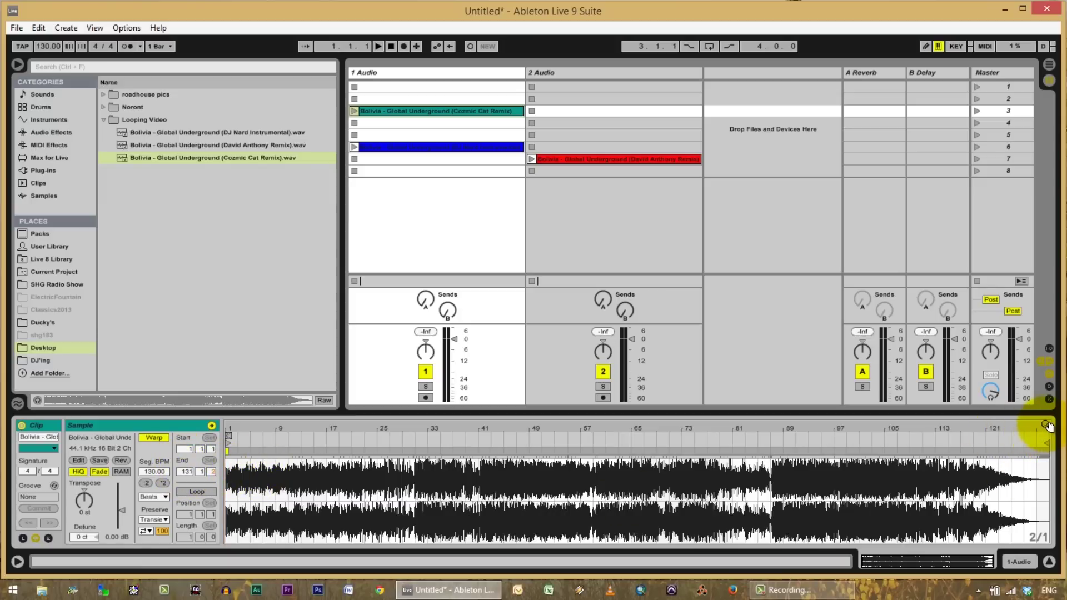
Set the end of the Cozmic Cat Remix clip to 131.1.1.
left_click_drag(1036, 424, 1043, 427)
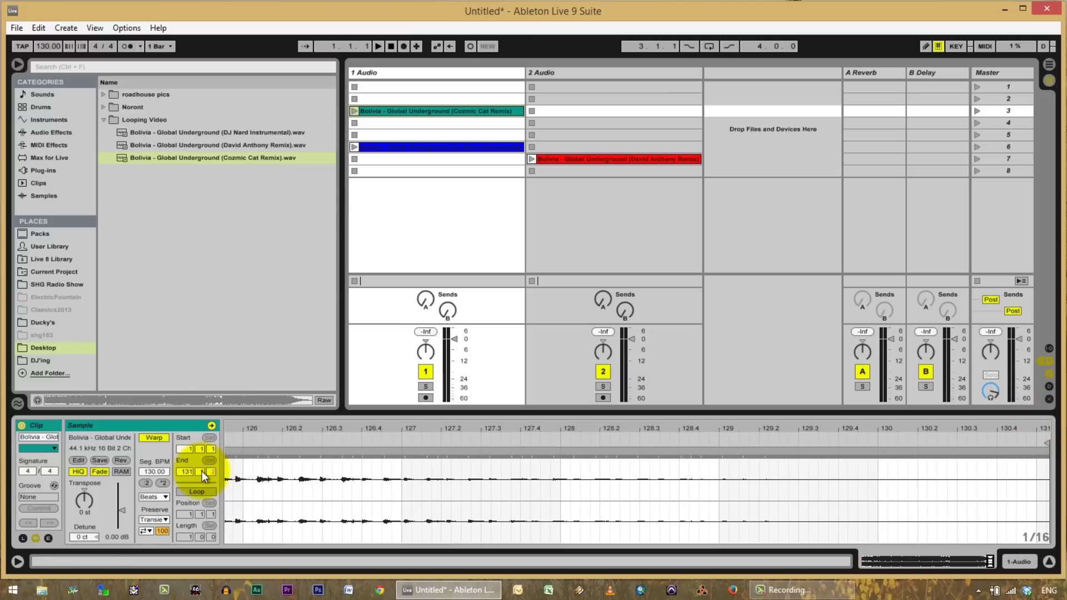
left_click_drag(212, 473, 212, 472)
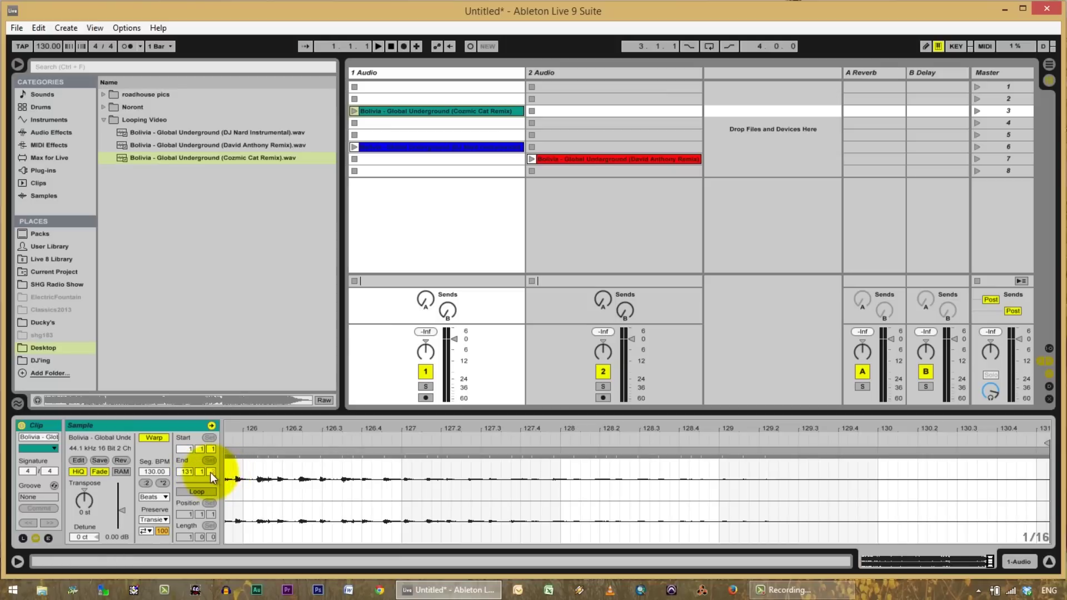
left_click_drag(213, 468, 212, 471)
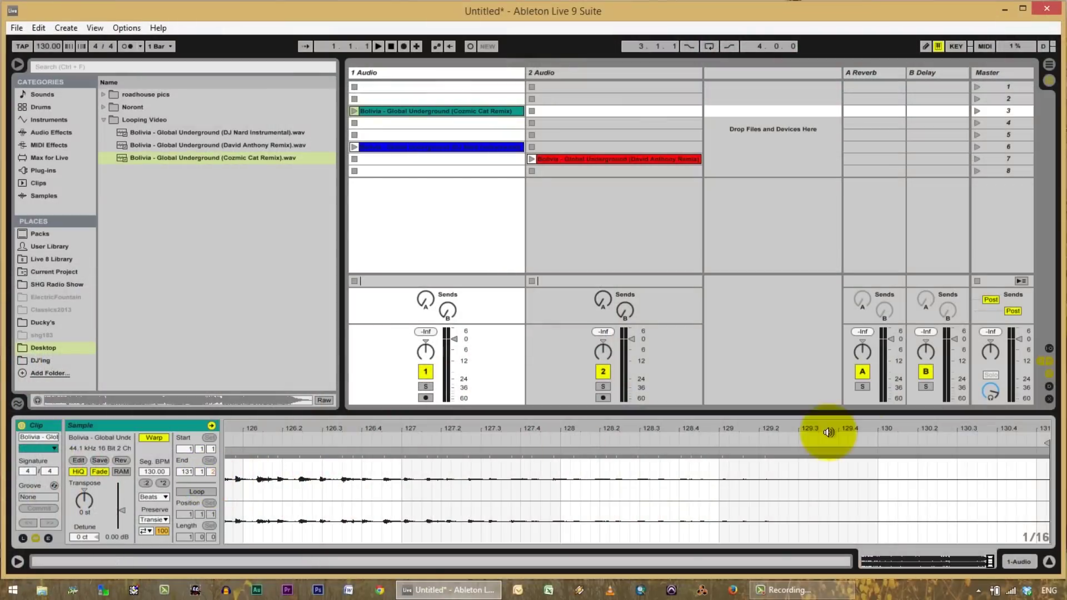
left_click_drag(1044, 442, 1031, 442)
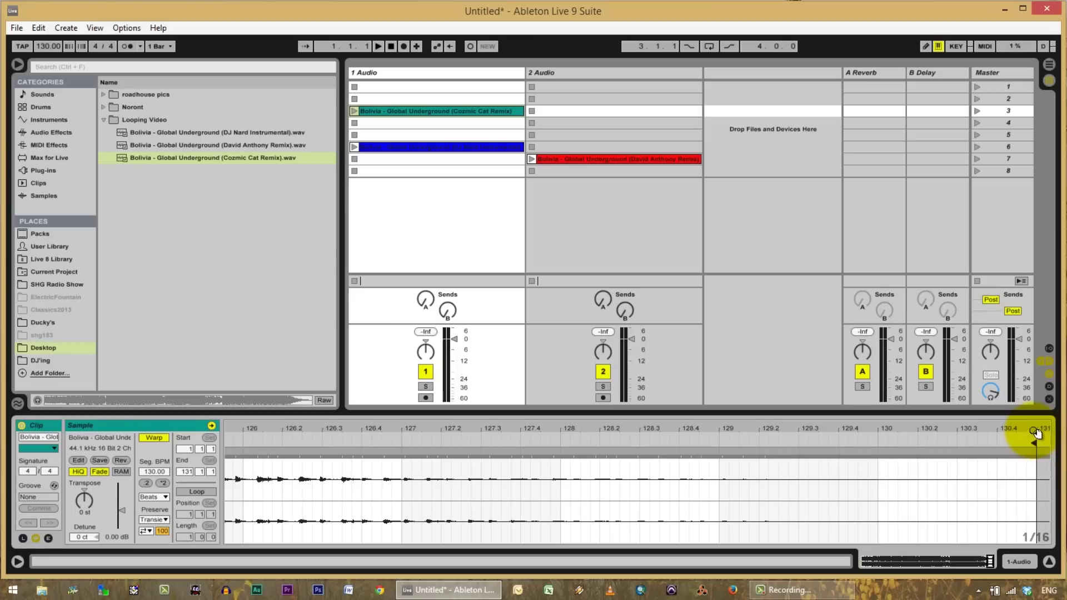
Move the clip's start marker to bar 2 and on to bar 3.
left_click_drag(707, 429, 602, 500)
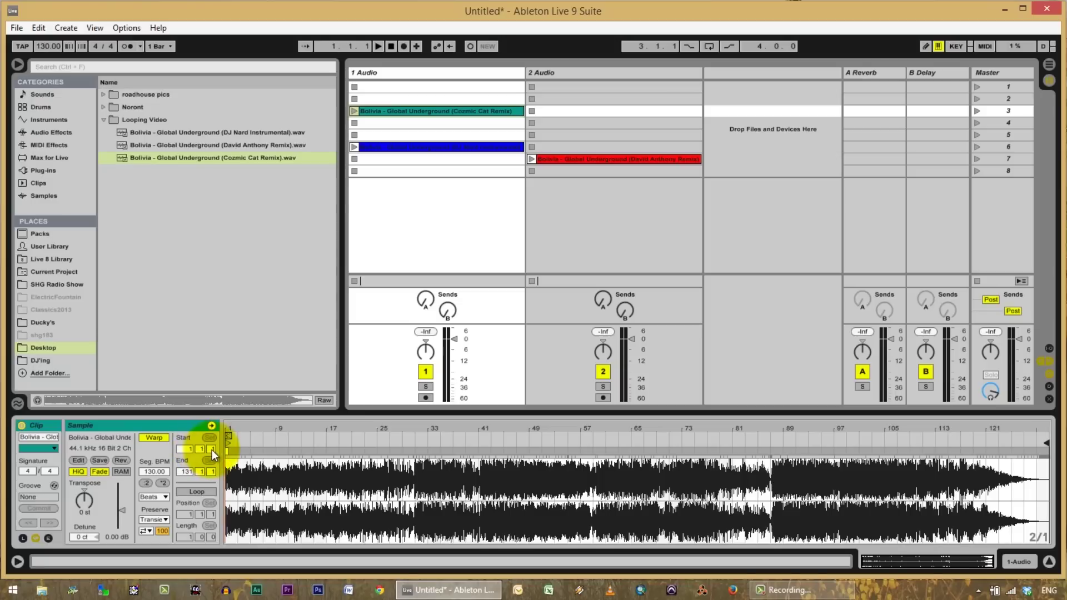
mouse_move(231, 425)
left_mouse_down()
mouse_move(221, 430)
mouse_move(249, 431)
mouse_move(234, 441)
left_mouse_up()
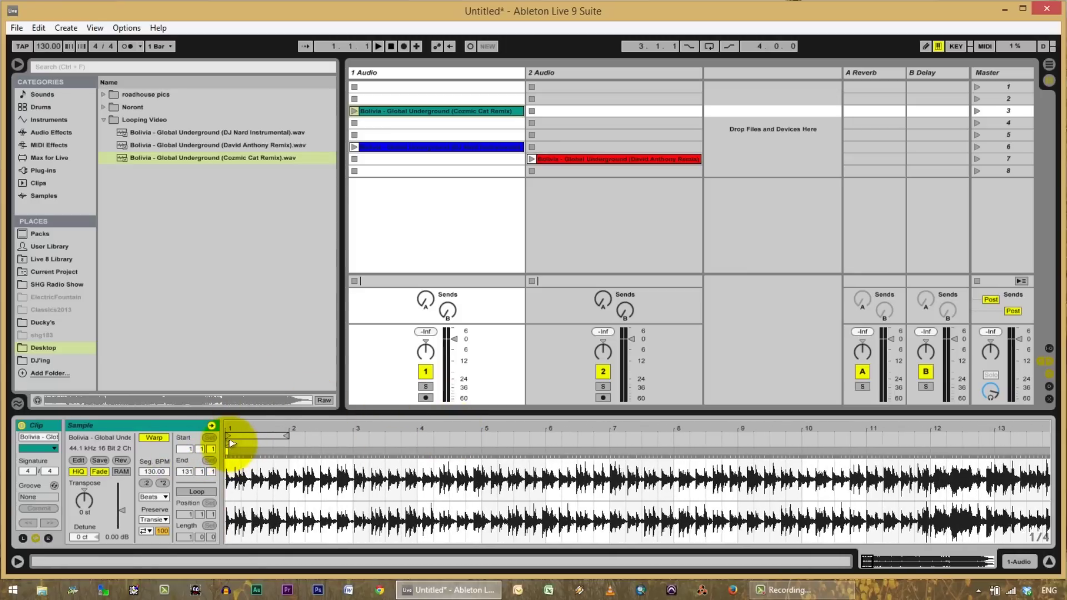
left_click_drag(229, 444, 293, 444)
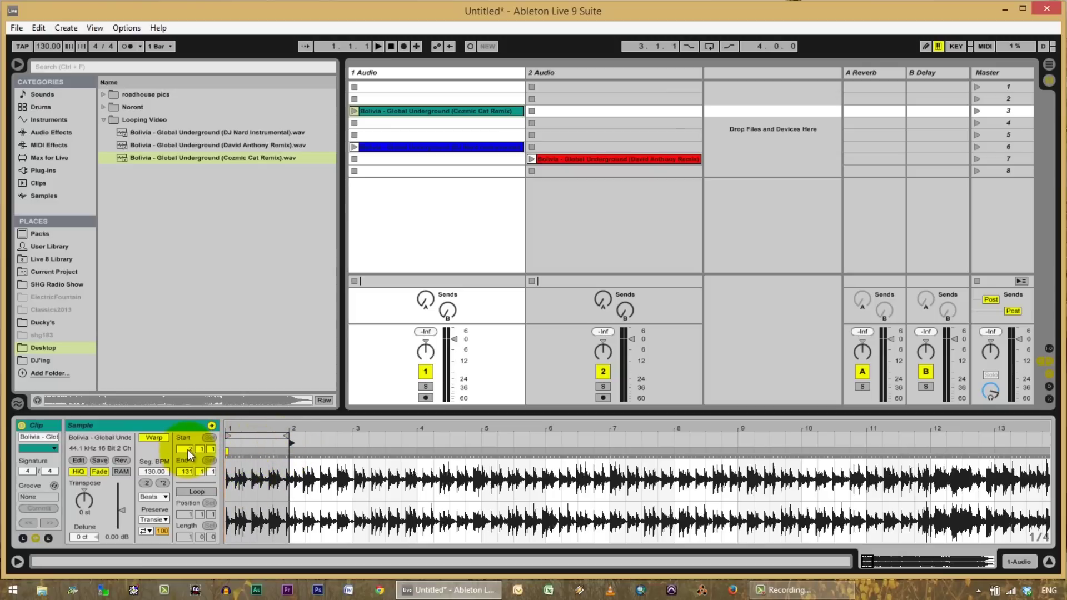
left_click_drag(294, 445, 355, 443)
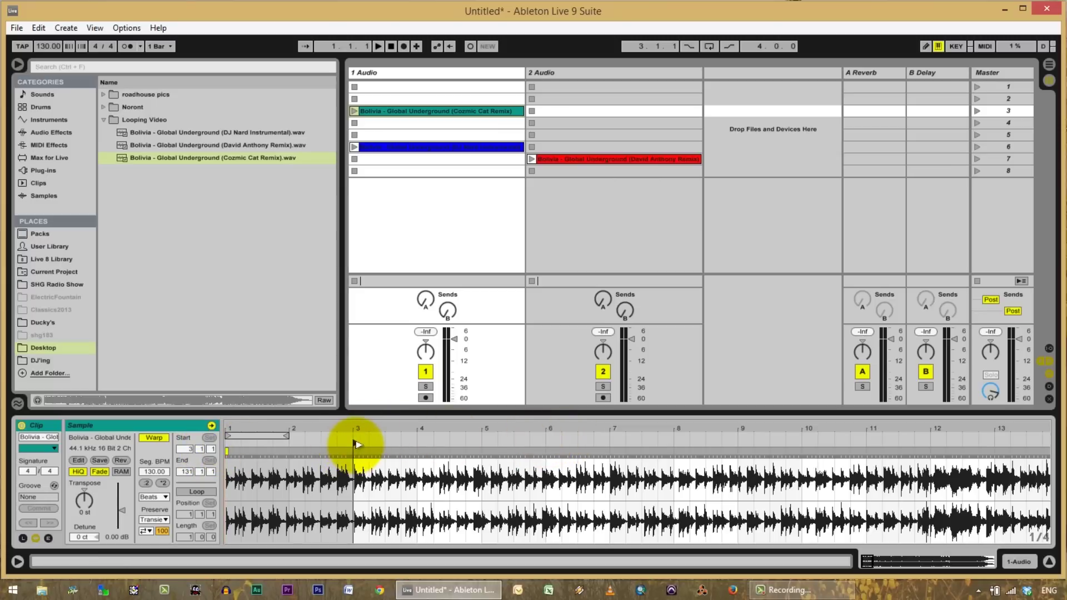
mouse_move(355, 442)
left_mouse_down()
mouse_move(542, 443)
mouse_move(356, 442)
left_mouse_up()
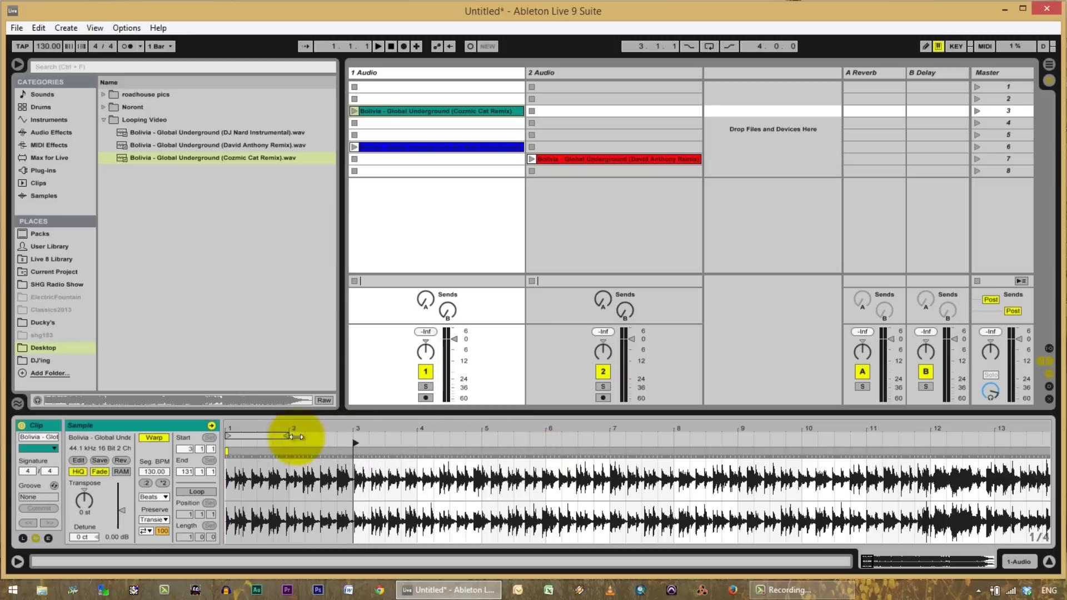
Try clip start positions of bar 6 and 6.2.1, and return the start marker to 1.1.1.
type("6")
key("Return")
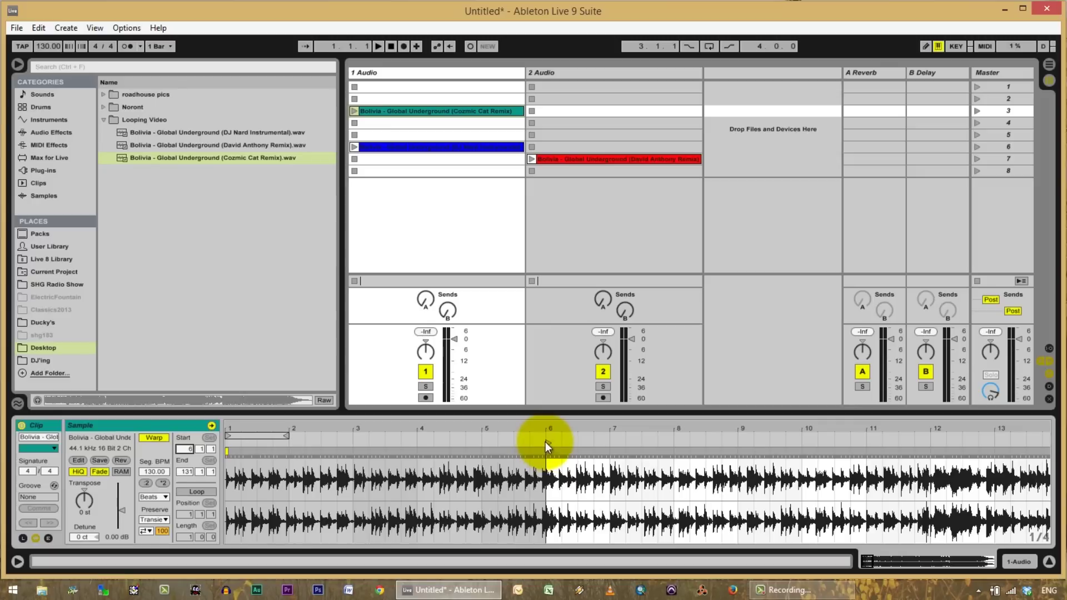
mouse_move(550, 443)
left_mouse_down()
mouse_move(351, 445)
mouse_move(705, 445)
mouse_move(562, 443)
left_mouse_up()
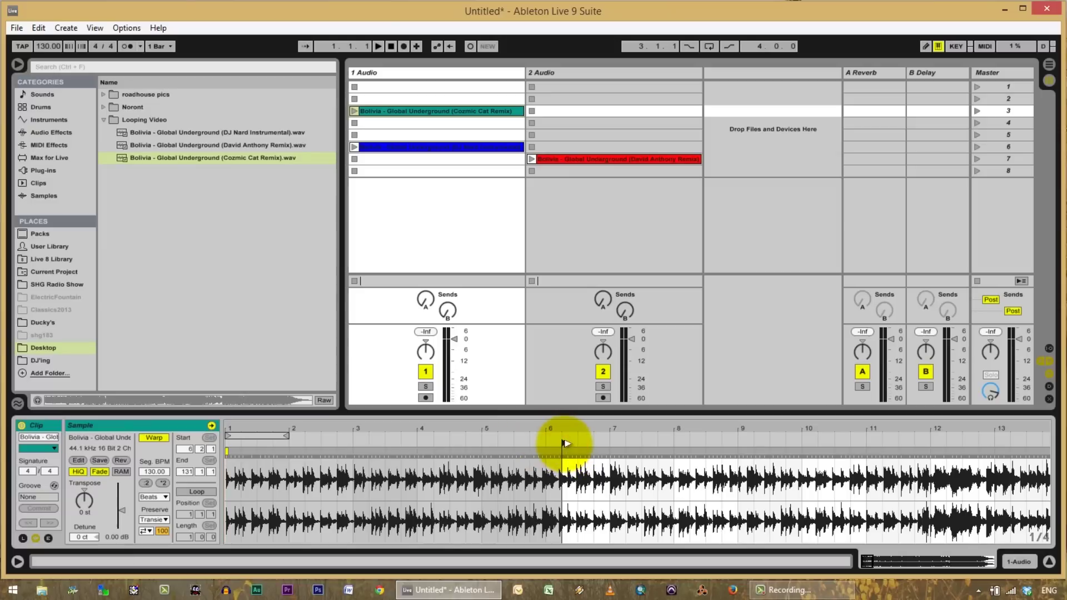
left_click_drag(548, 445, 227, 445)
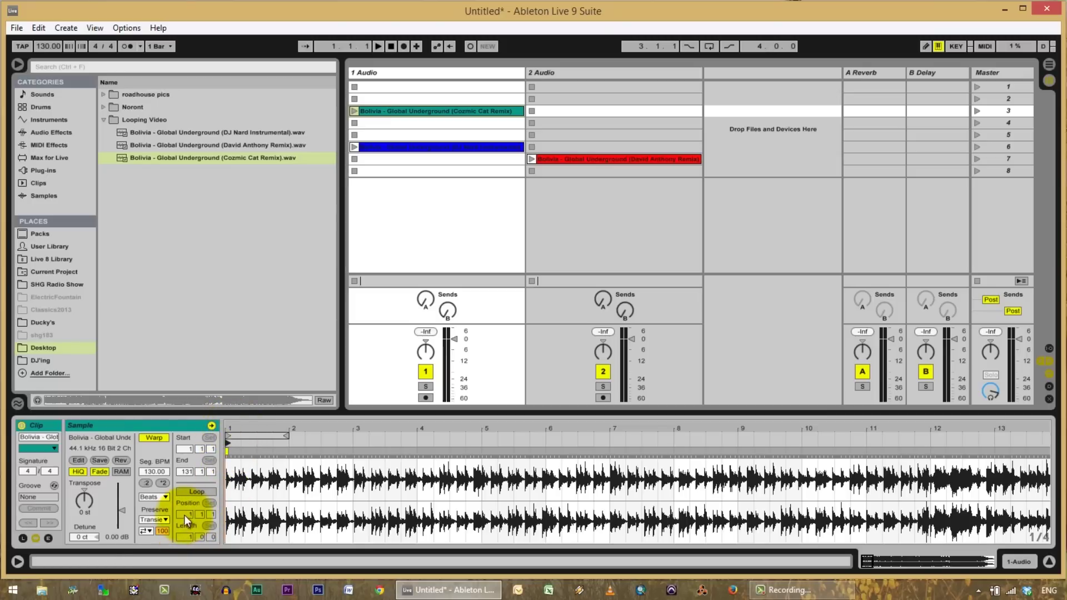
Extend the end of the clip's loop brace to bar 10 for a loop length of nine bars.
left_click(236, 527)
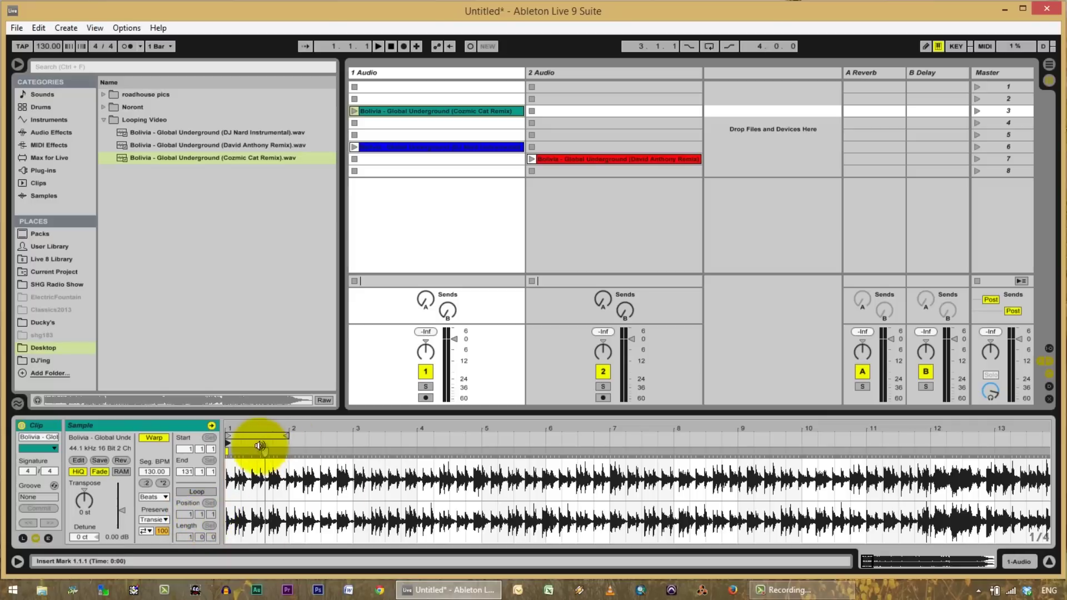
left_click(285, 434)
mouse_move(286, 434)
left_mouse_down()
mouse_move(862, 428)
mouse_move(800, 439)
left_mouse_up()
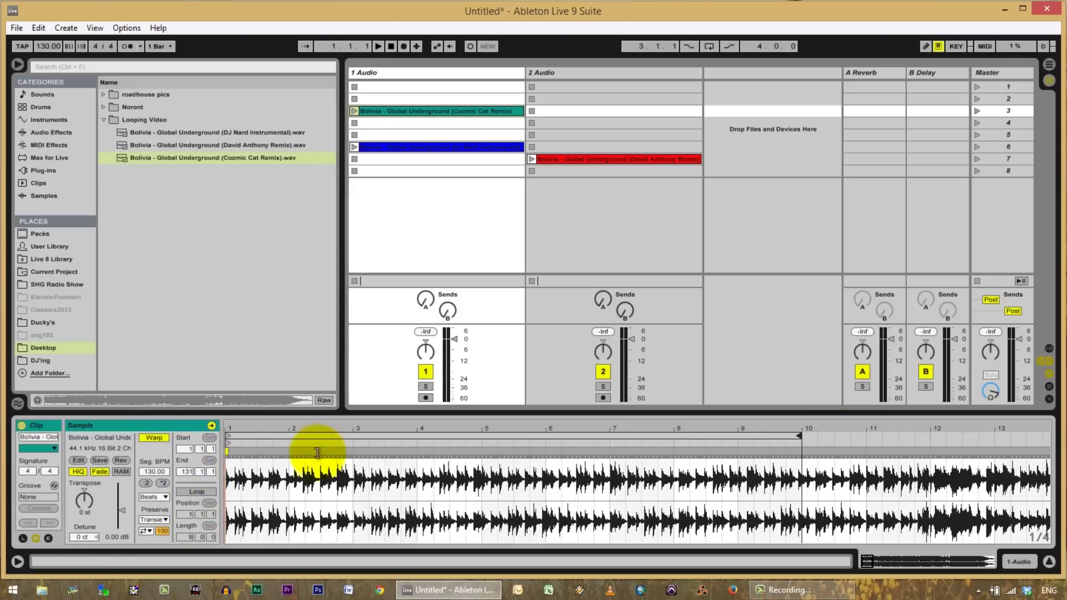
left_click(228, 435)
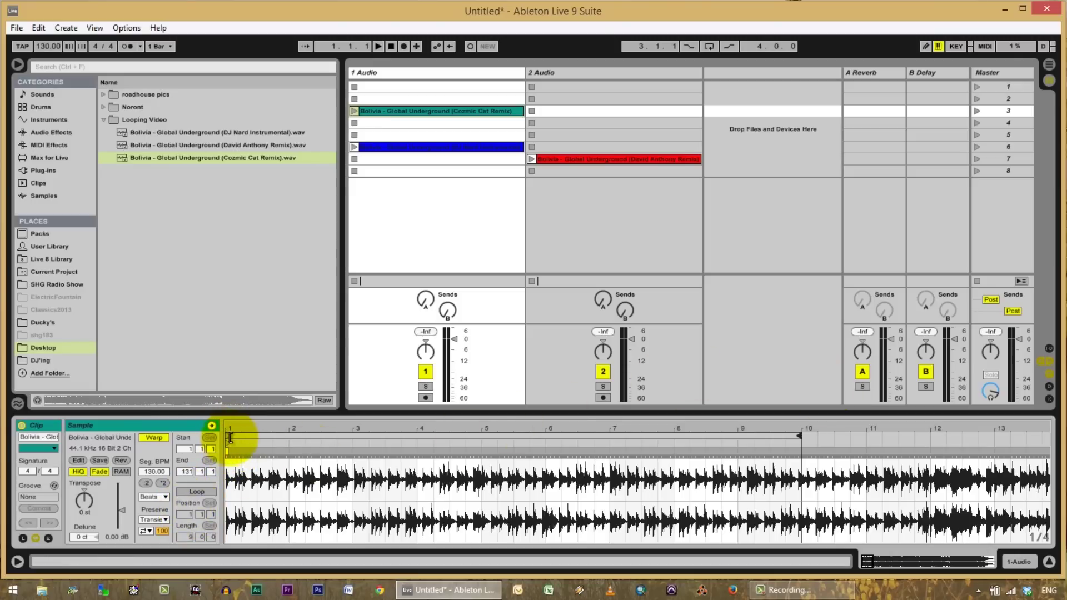
Set the clip's loop start to bar 2 for an eight-bar loop, and slide the loop brace to bar 4 and back to bar 3.
left_click_drag(229, 436, 293, 435)
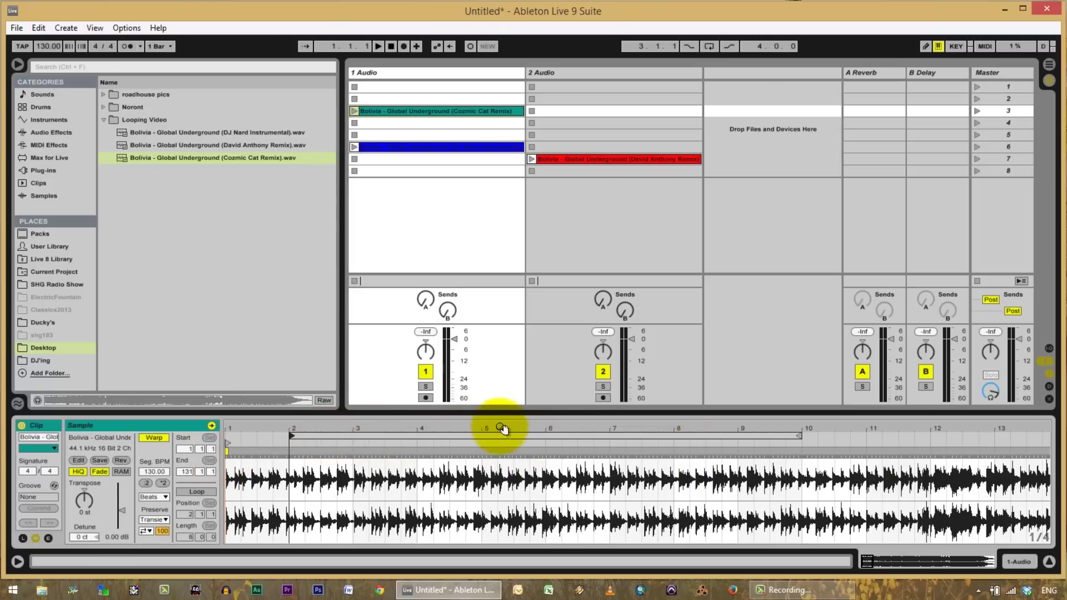
left_click(557, 436)
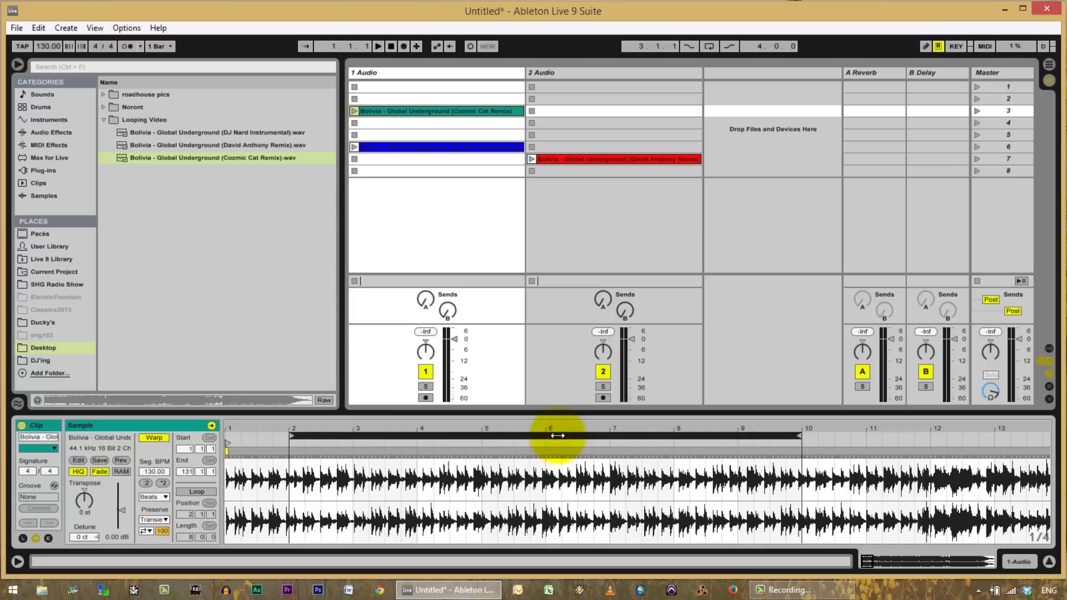
left_click_drag(557, 435, 683, 440)
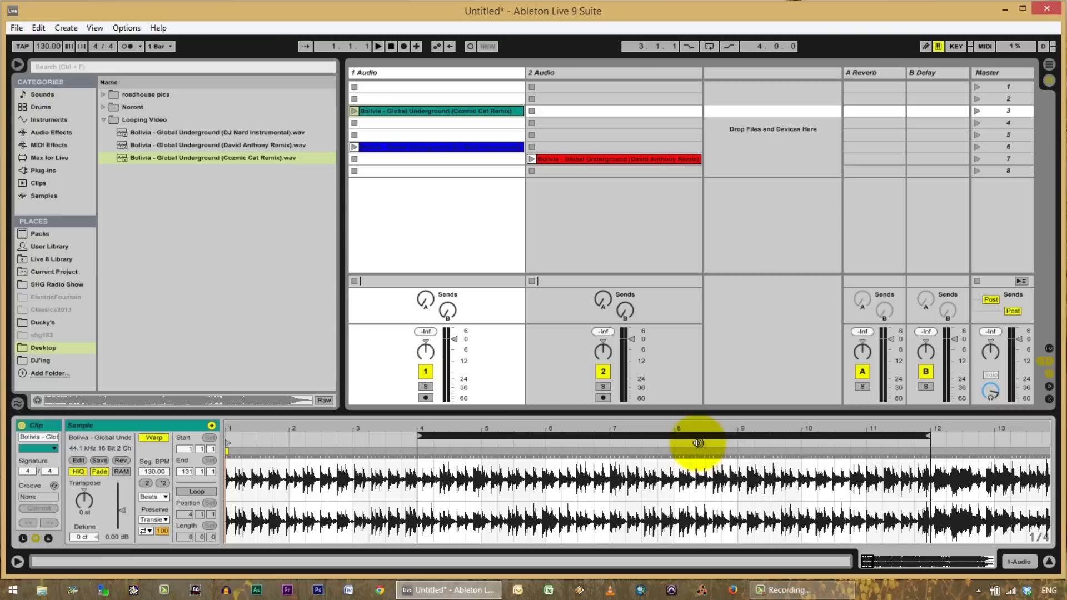
left_click_drag(696, 434, 622, 447)
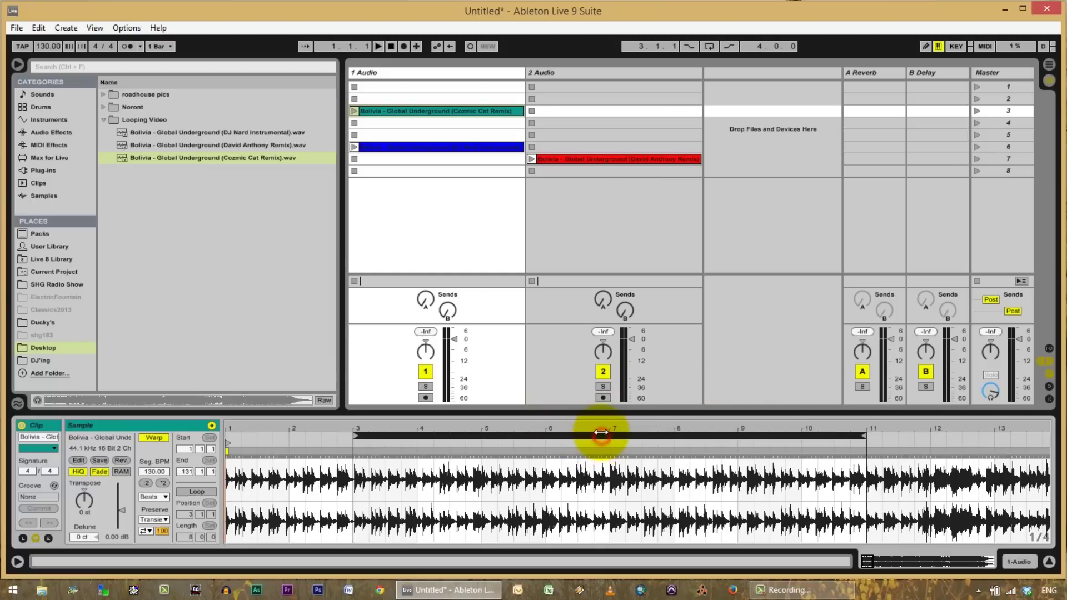
Slide the loop brace back to 1.1.1 and shorten the loop to one bar.
left_click_drag(601, 436, 468, 436)
left_click_drag(736, 437, 286, 438)
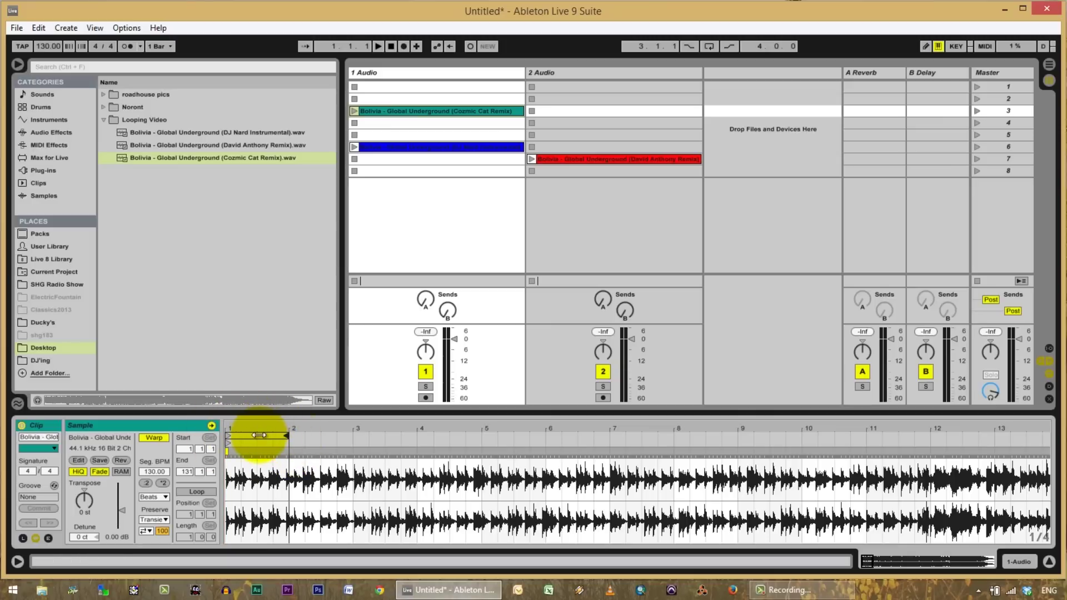
Delete the Cozmic Cat Remix clip from the first audio track.
left_click(227, 435)
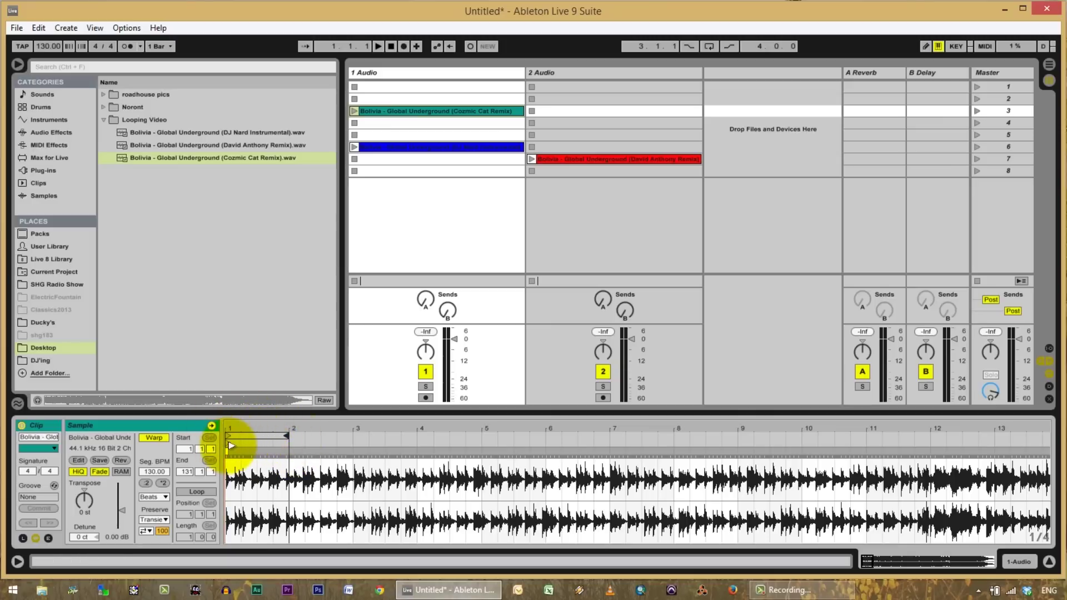
left_click_drag(465, 429, 1062, 431)
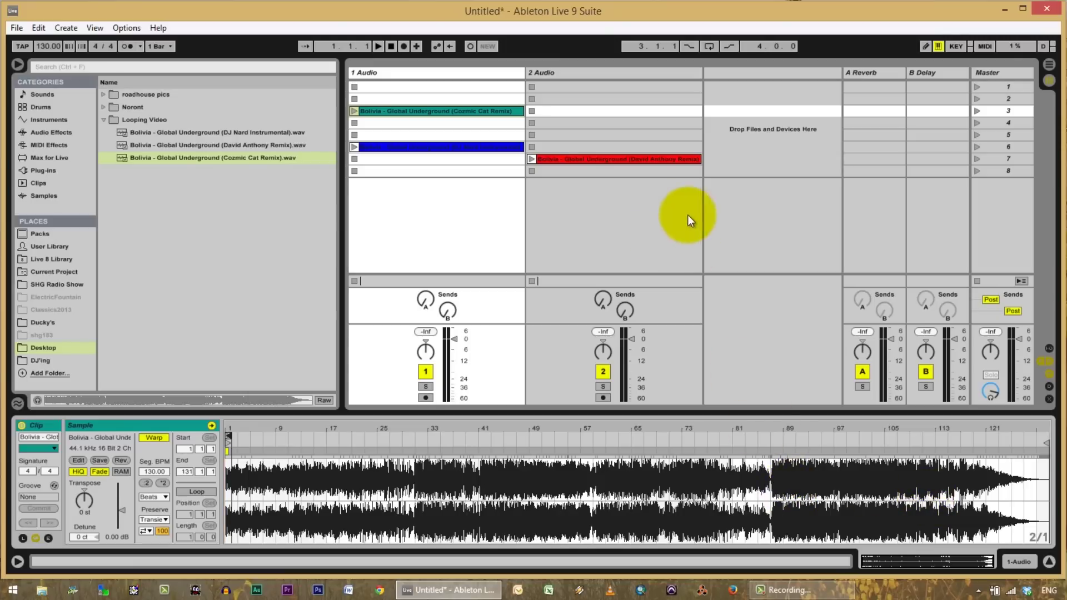
left_click(459, 111)
key("Delete")
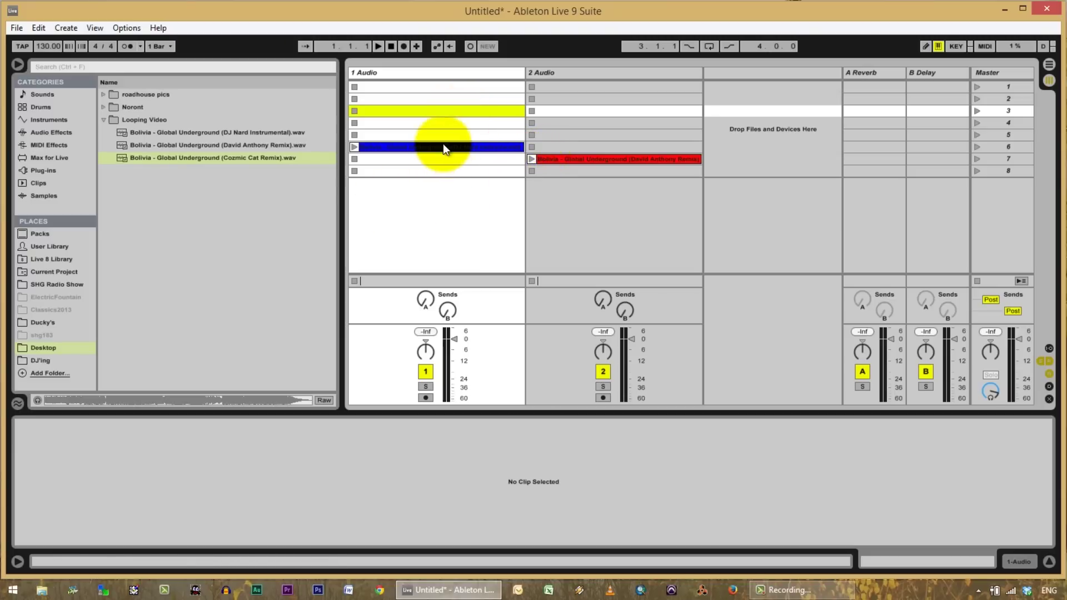
Select the blue DJ Nard Instrumental clip and move its 16-bar loop brace to bar 25.
left_click(426, 147)
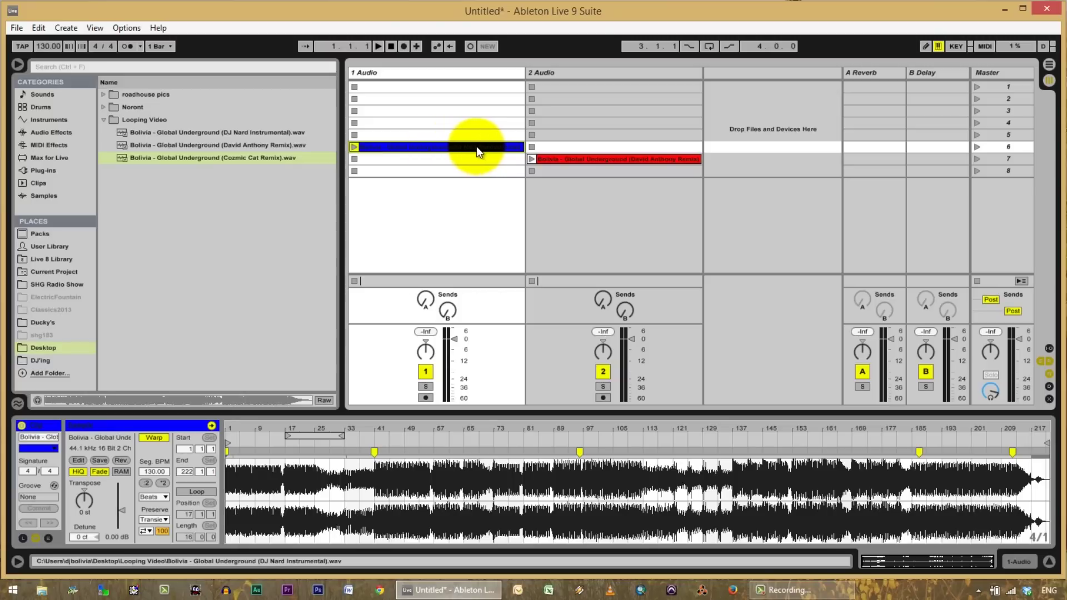
left_click(328, 435)
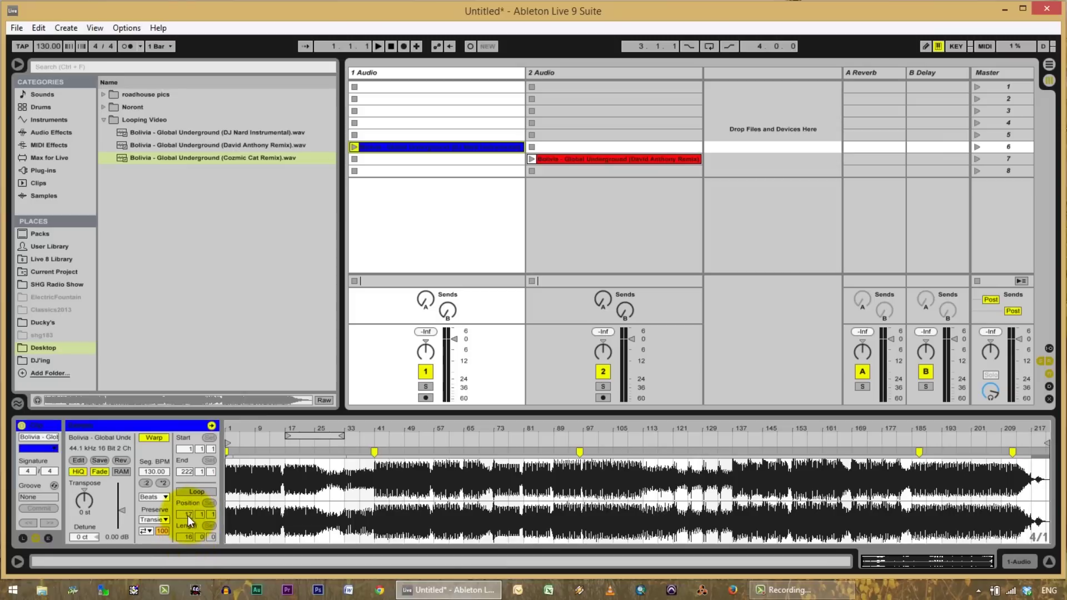
left_click(320, 435)
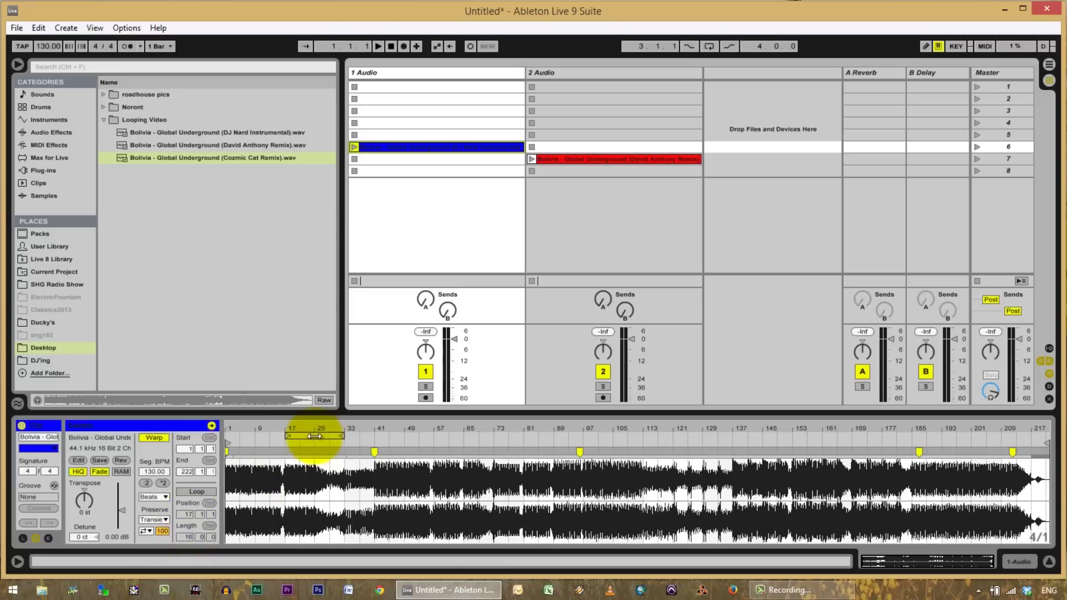
left_click_drag(315, 436, 353, 455)
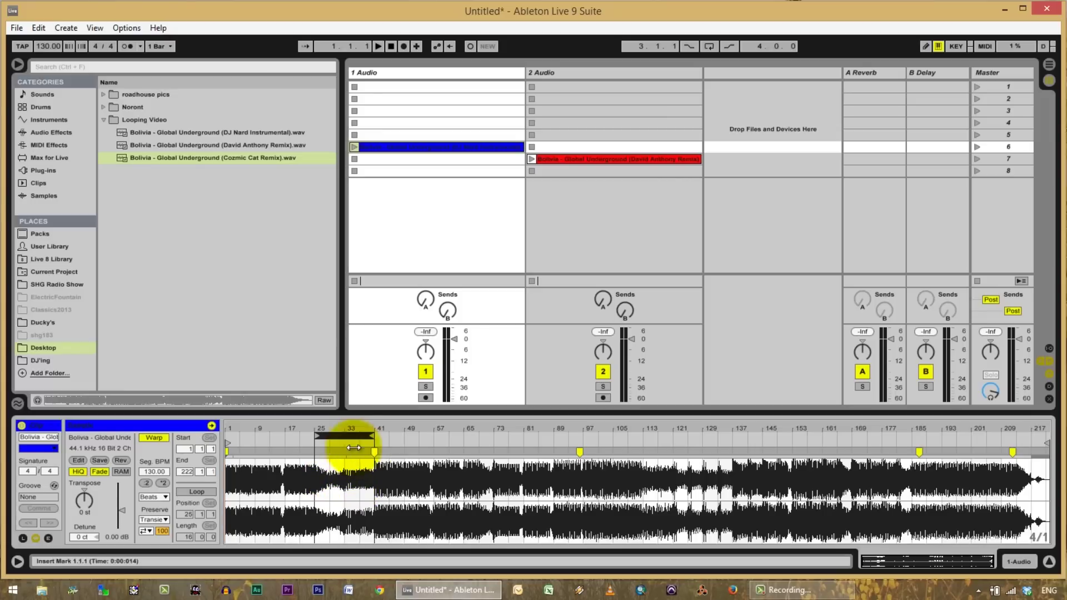
Move the red David Anthony Remix clip's loop brace to bar 81, and set its start to bar 93 for a four-bar loop.
left_click(585, 158)
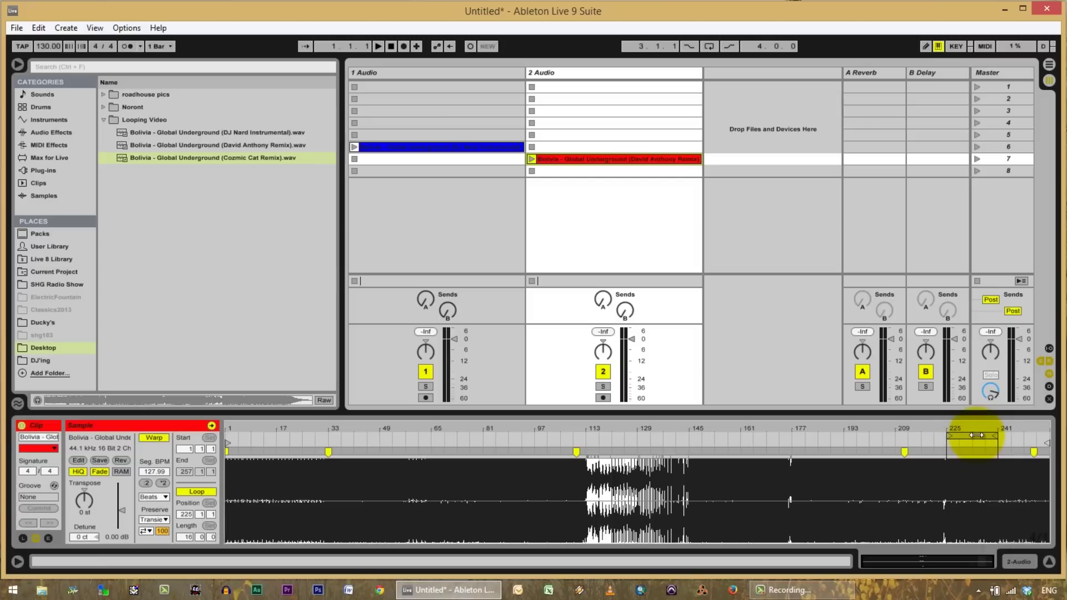
left_click_drag(976, 435, 519, 423)
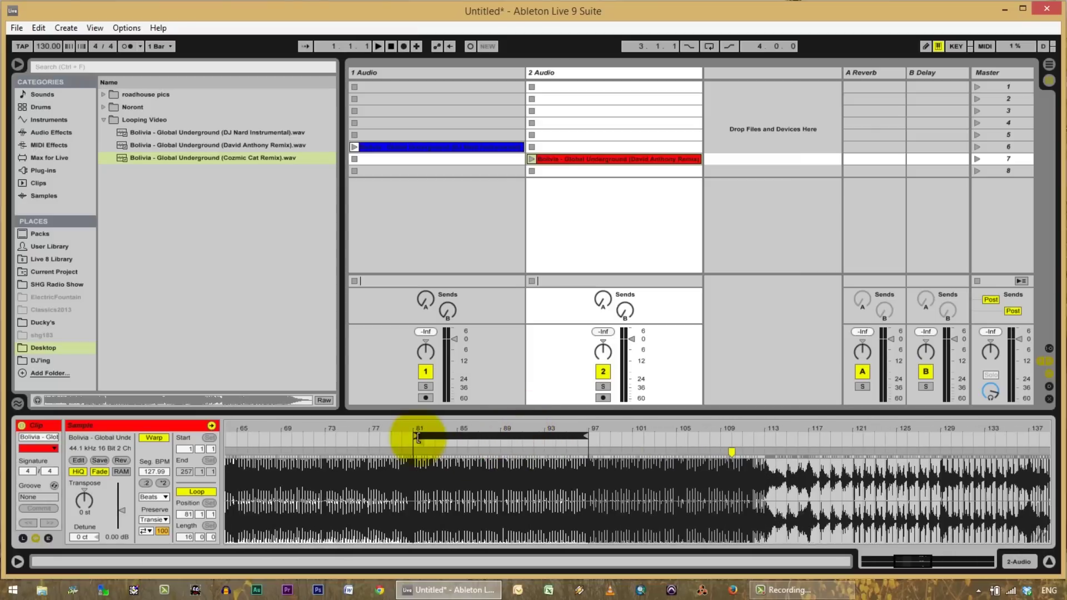
left_click_drag(416, 435, 546, 443)
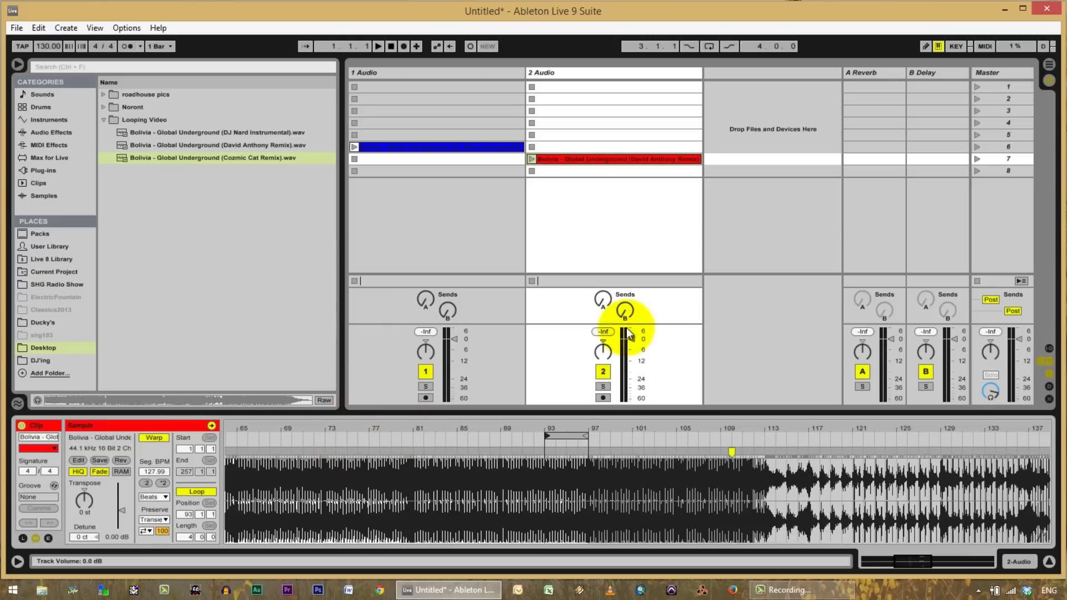
Lower the second audio track's volume to about -25 dB and turn off looping for the David Anthony Remix clip.
left_click_drag(632, 339, 628, 340)
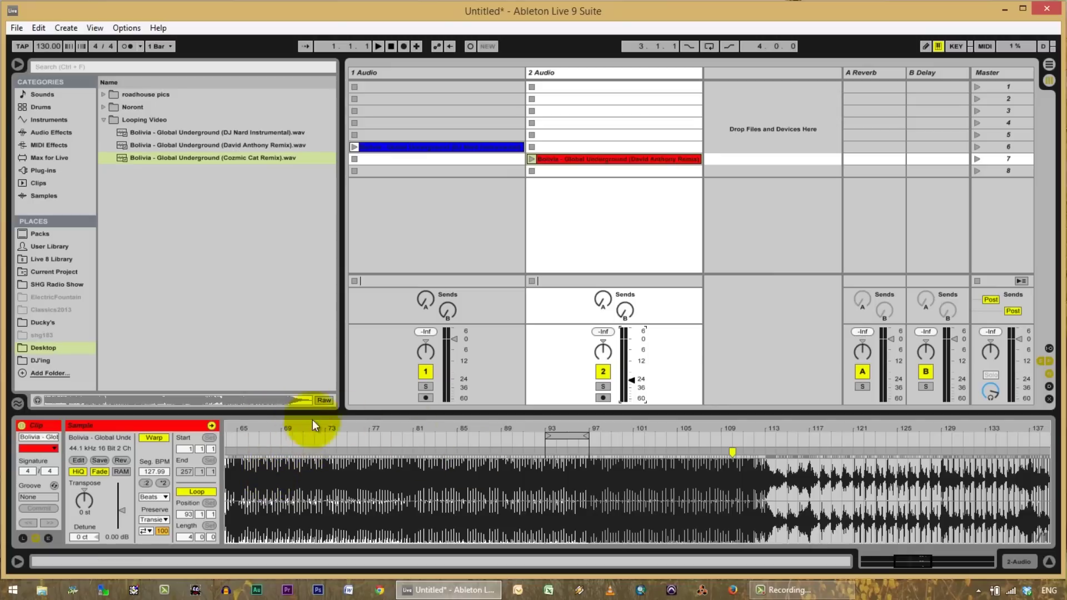
left_click_drag(512, 429, 341, 429)
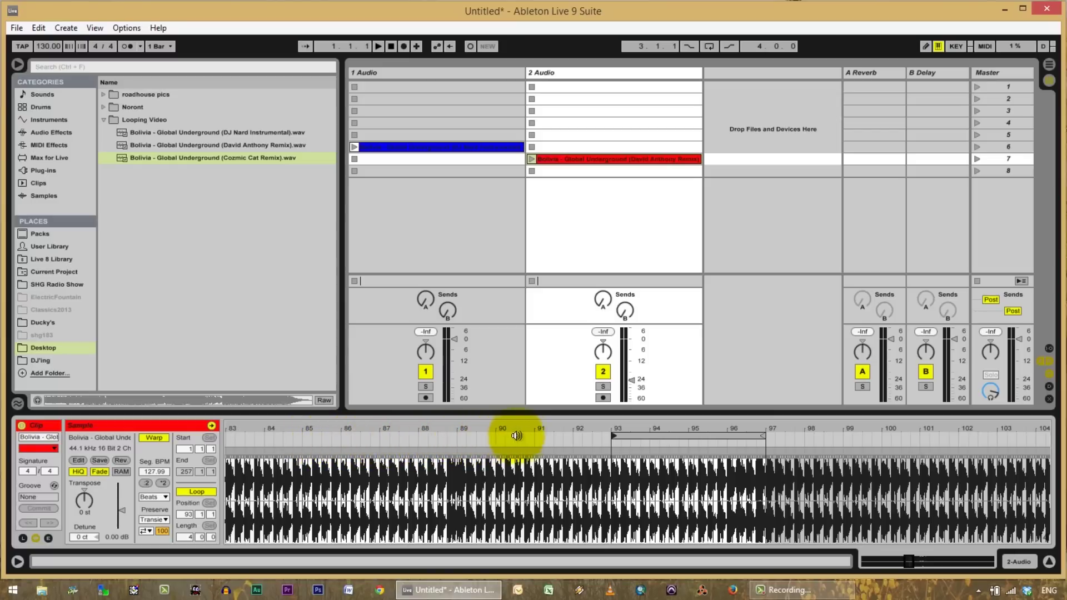
left_click(196, 492)
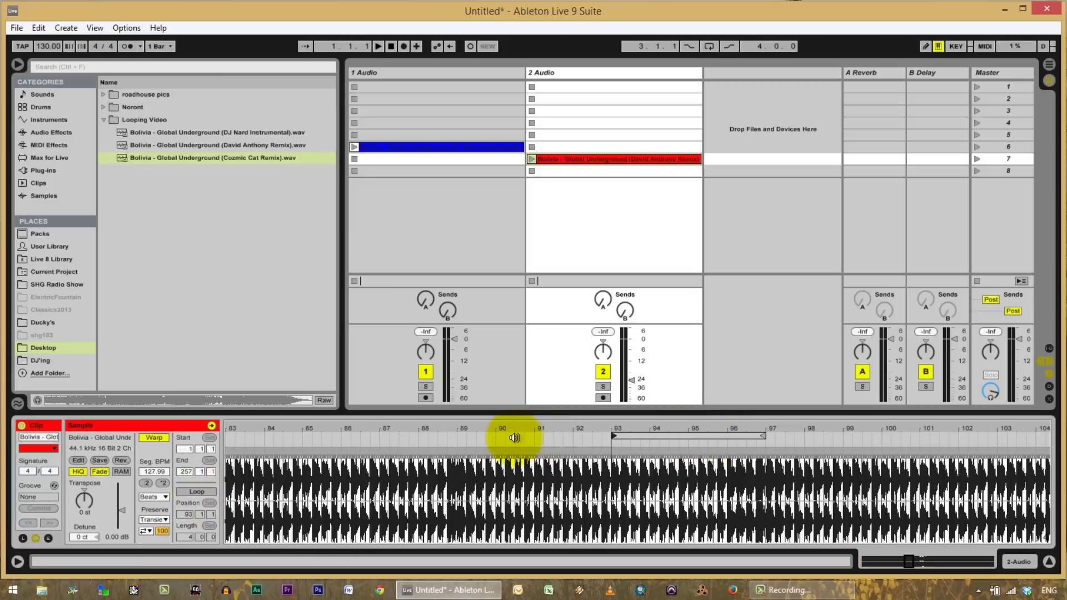
Play the clip from about bar 91 past the inactive loop brace, raising the track volume to about -12 dB, and stop playback.
left_click(544, 437)
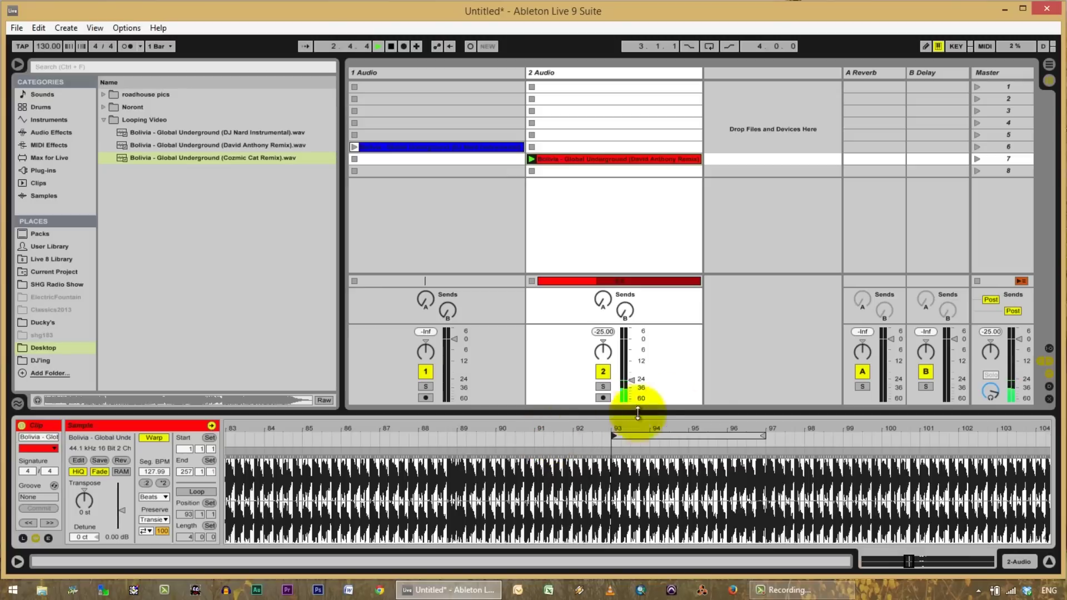
left_click_drag(631, 379, 632, 360)
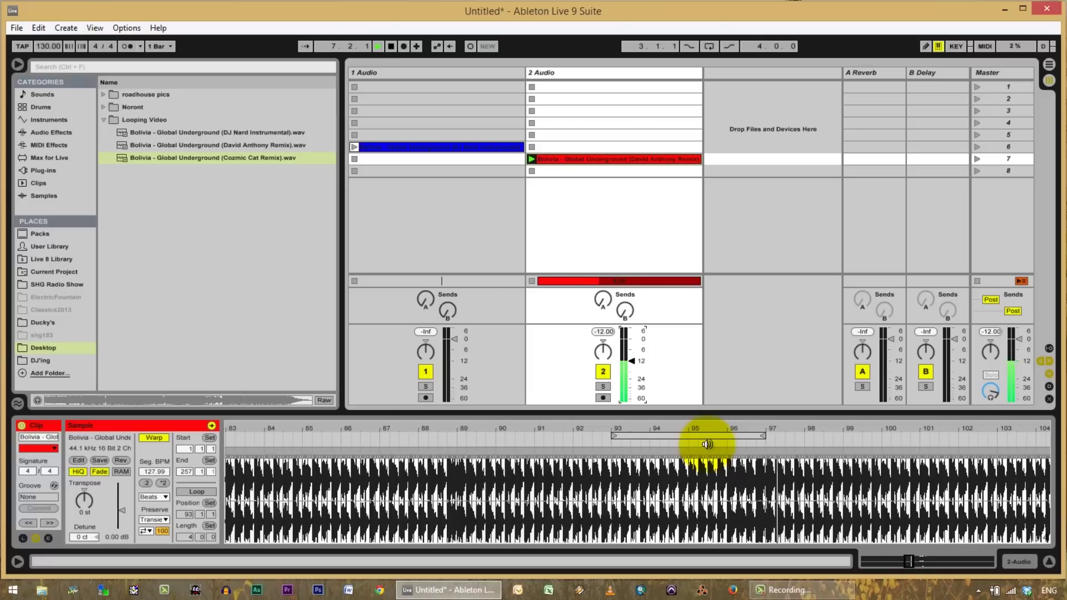
key("space")
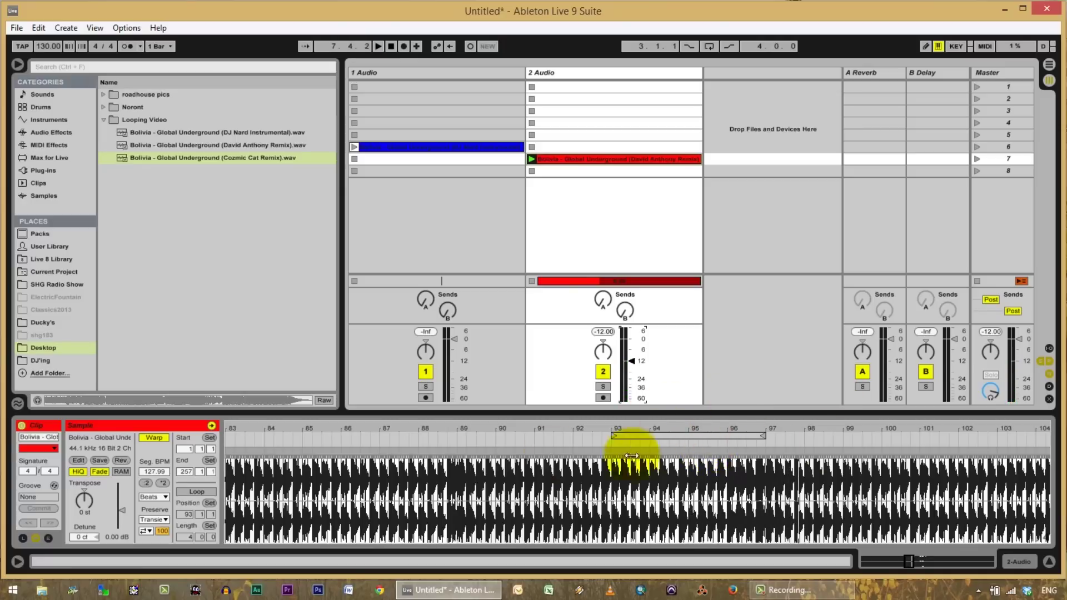
Turn looping back on and play the clip from beyond the loop's end, around bars 98 and 99.
left_click(200, 493)
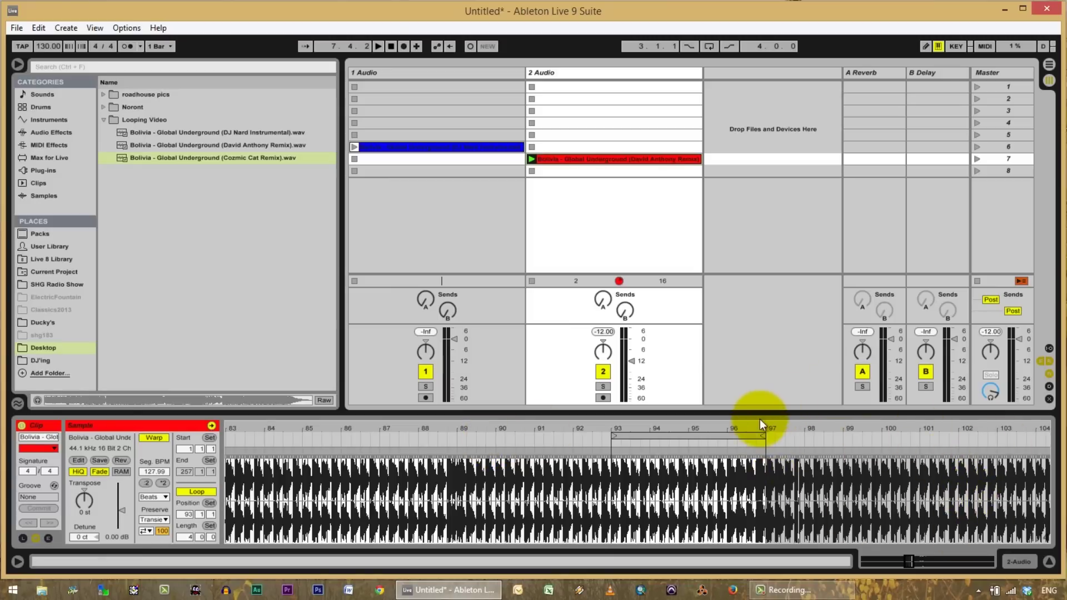
mouse_move(760, 427)
left_mouse_down()
mouse_move(746, 429)
mouse_move(758, 429)
left_mouse_up()
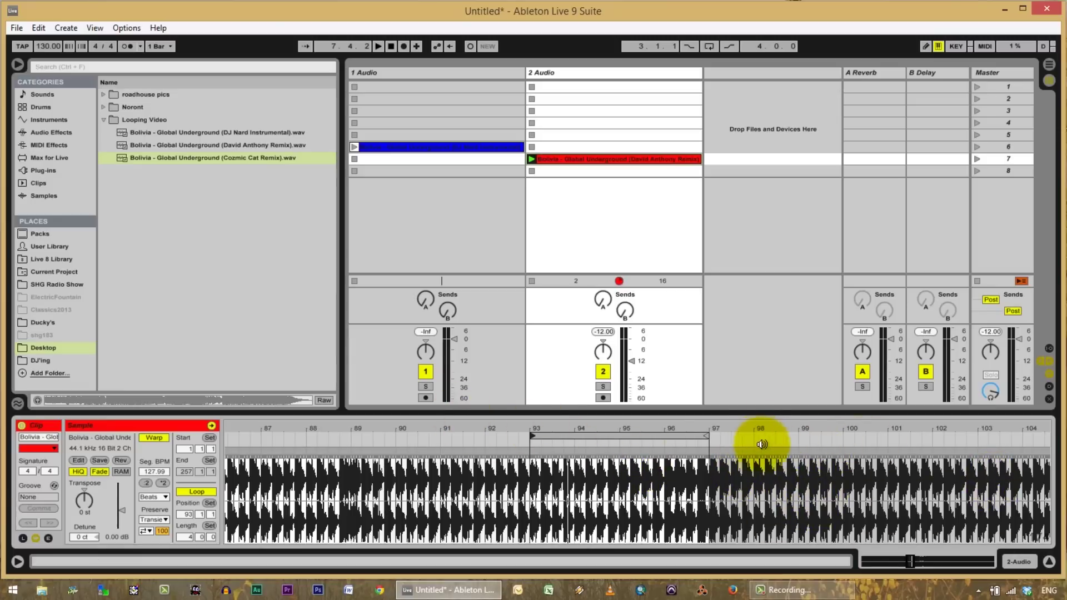
left_click(784, 440)
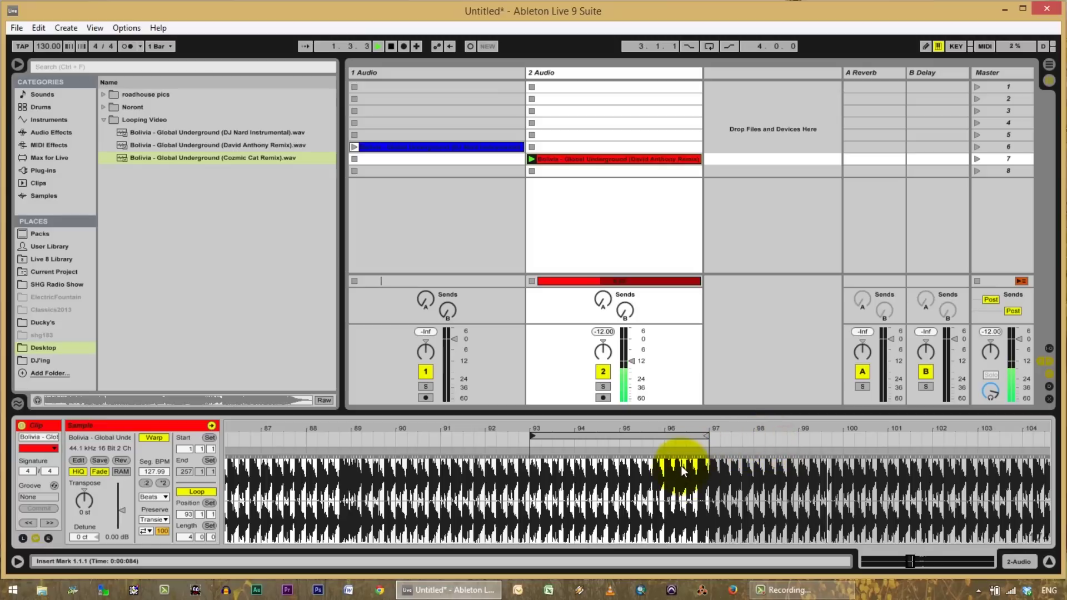
left_click(828, 439)
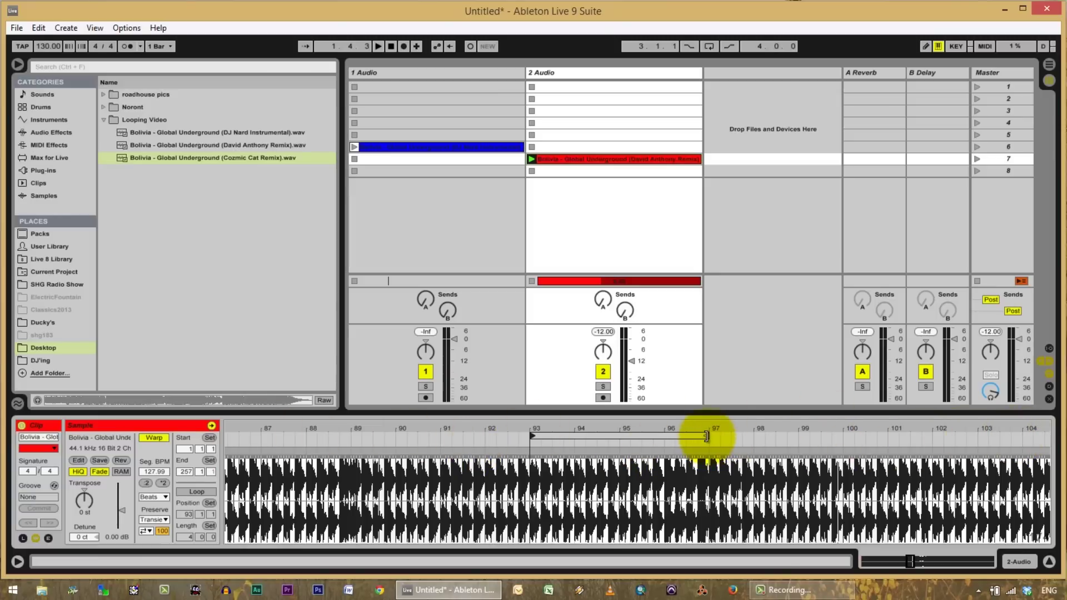
Shorten the clip's loop to two bars, from bar 93 to bar 95, and turn looping on.
left_click_drag(707, 436, 622, 436)
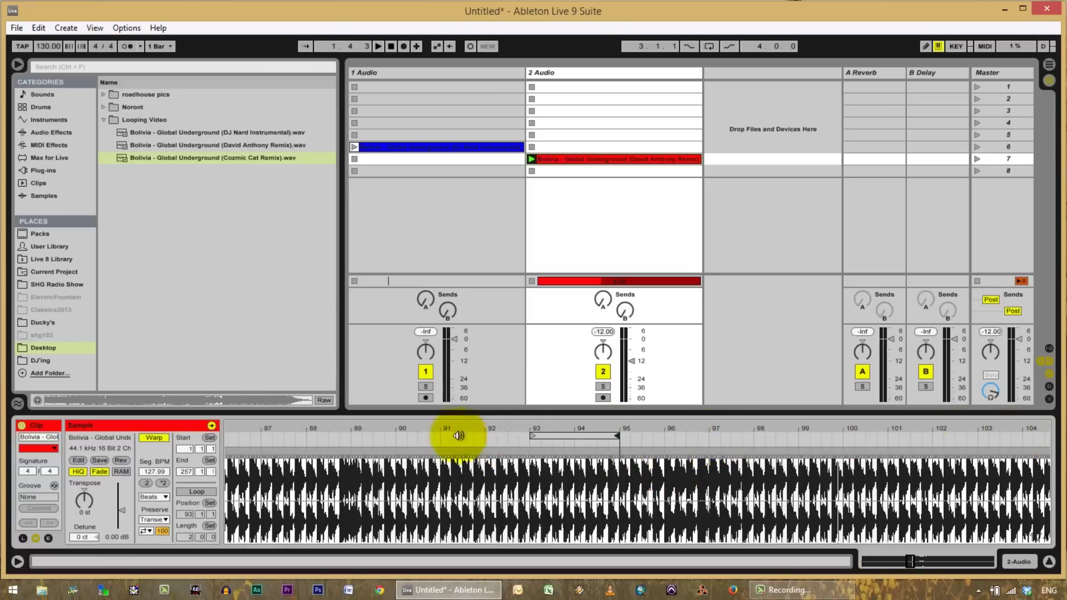
left_click(195, 492)
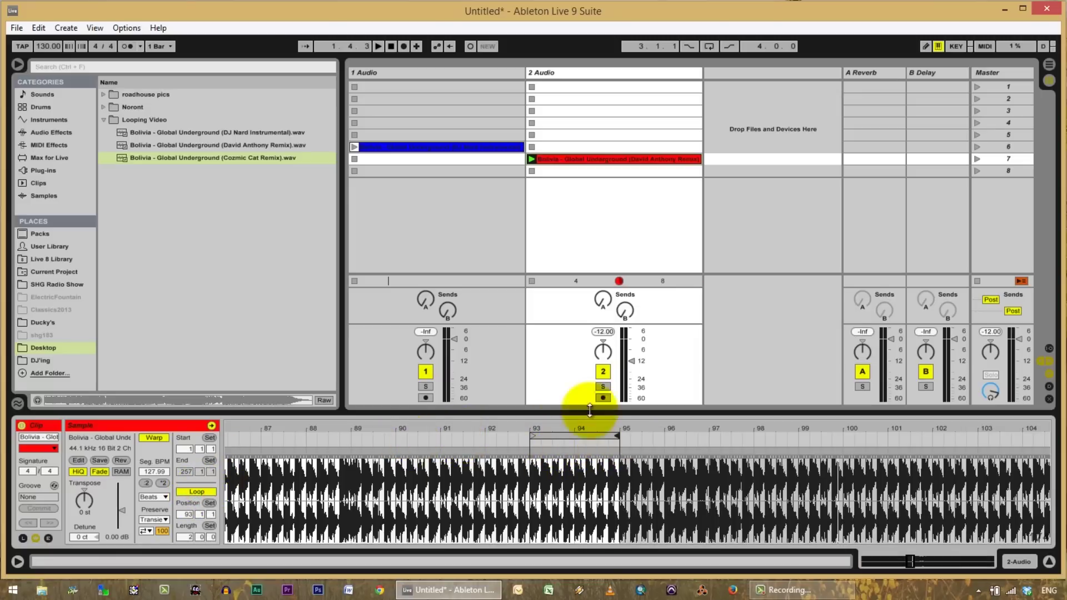
Play the clip from inside the loop brace and from about bar 90 ahead of it.
left_click(565, 442)
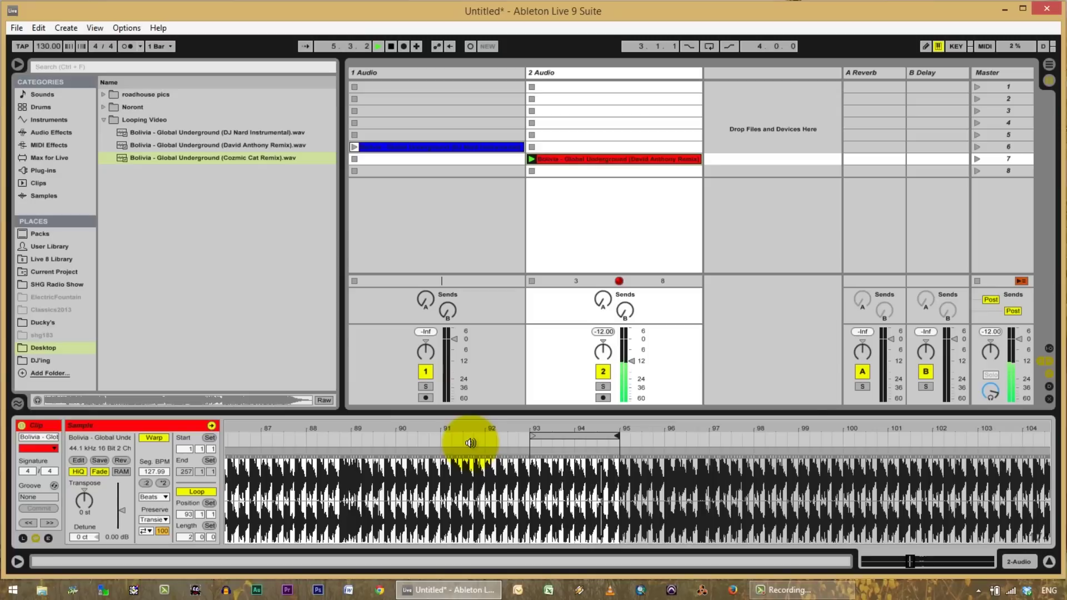
left_click(393, 438)
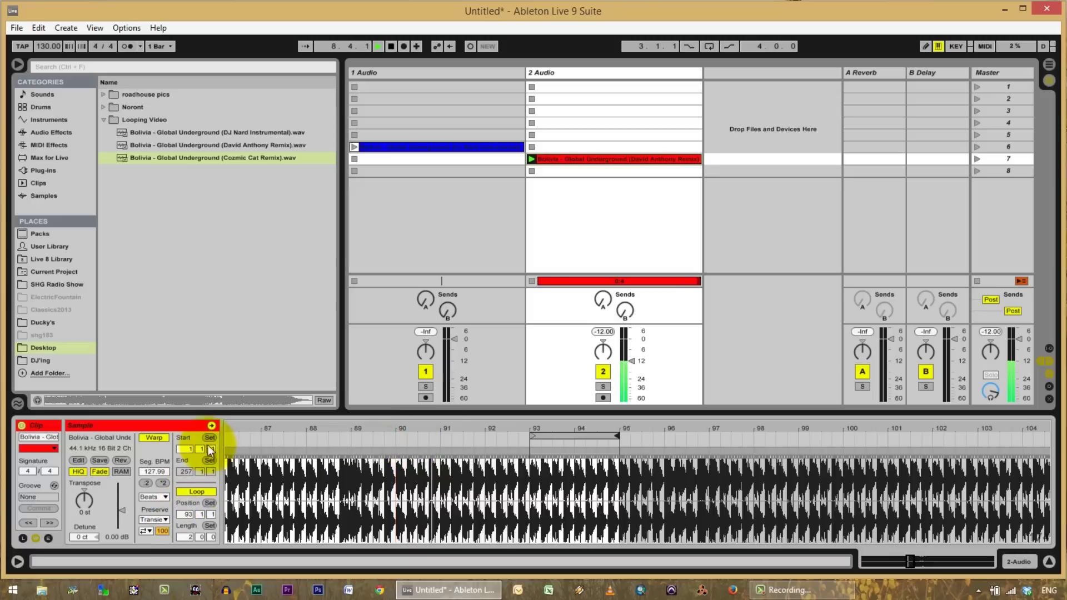
left_click(407, 453)
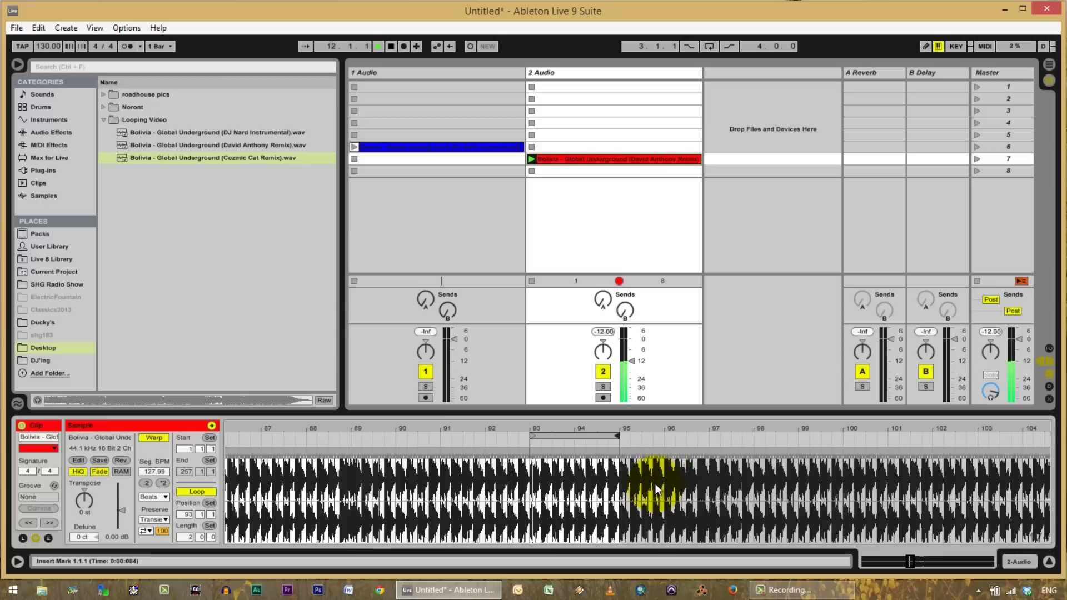
Lower the second track's volume slightly and turn off looping so playback can run past the loop brace.
left_click_drag(635, 360, 635, 368)
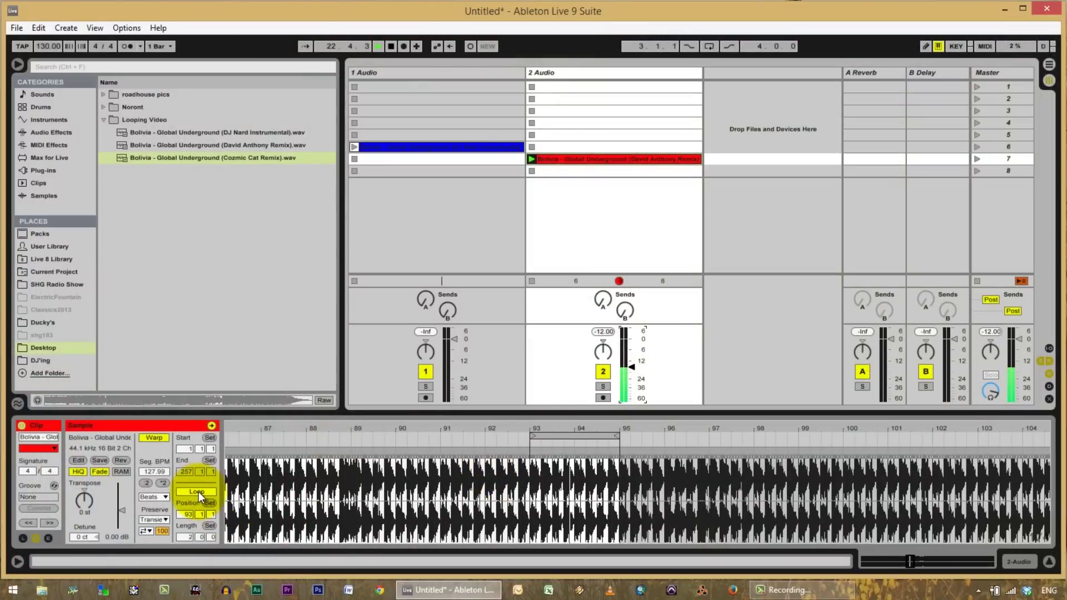
left_click(197, 492)
left_click(619, 496)
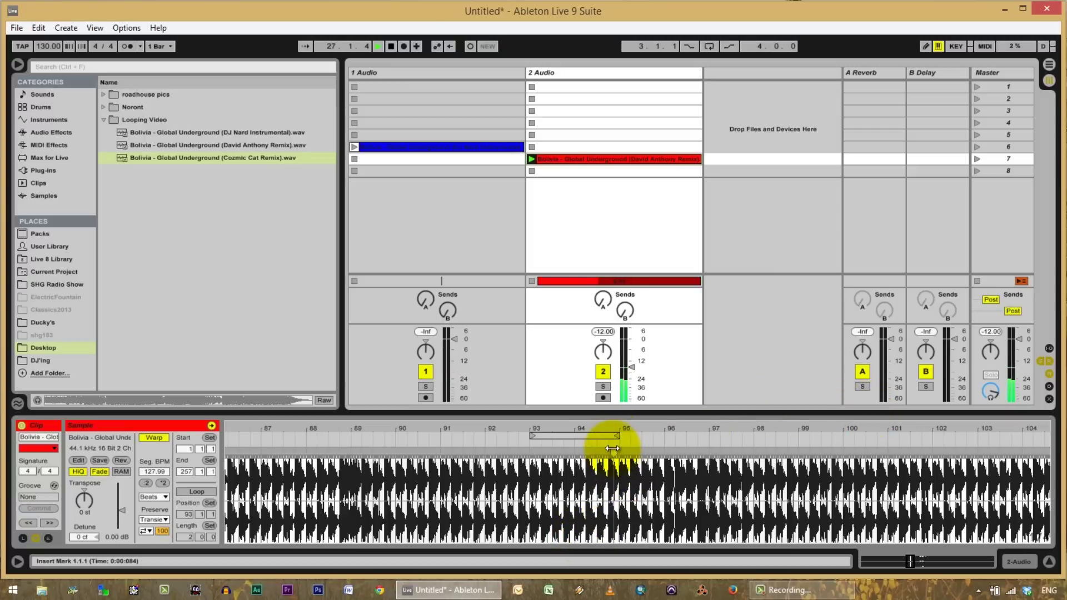
Set the clip's loop position to 225.1.1 with a length of 16 bars, and turn looping on.
left_click_drag(620, 430, 614, 428)
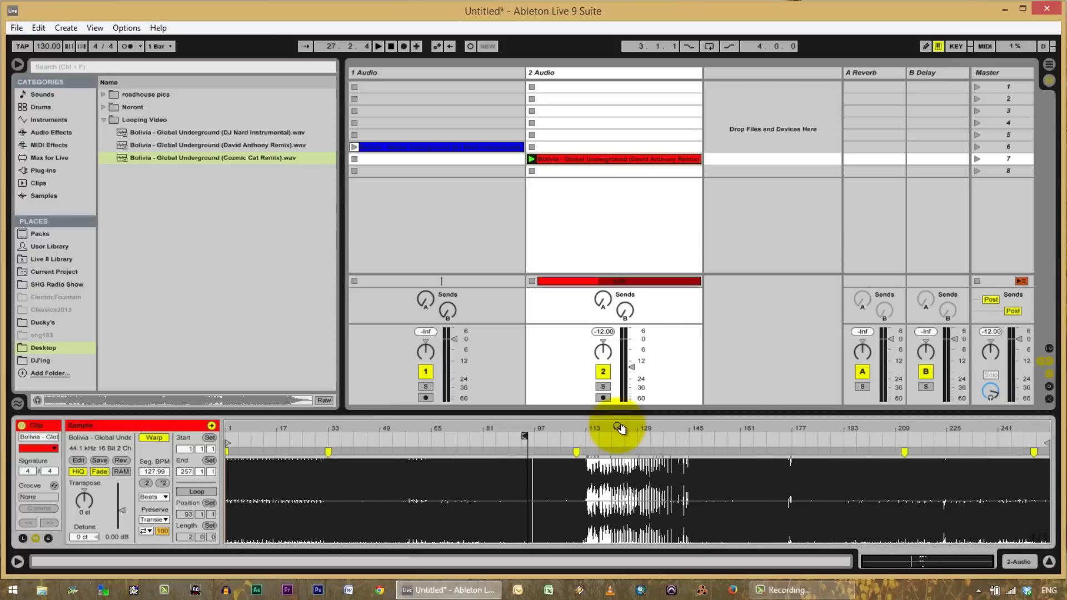
mouse_move(530, 434)
left_mouse_down()
mouse_move(584, 436)
mouse_move(473, 438)
mouse_move(929, 428)
mouse_move(919, 441)
mouse_move(967, 413)
mouse_move(970, 436)
mouse_move(1013, 436)
left_mouse_up()
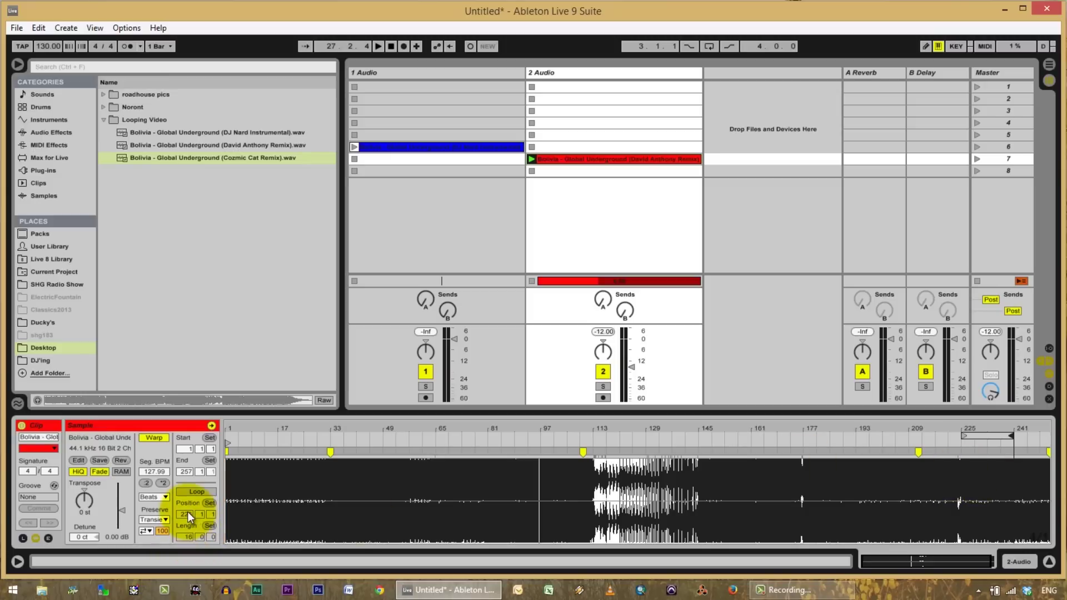
left_click(192, 491)
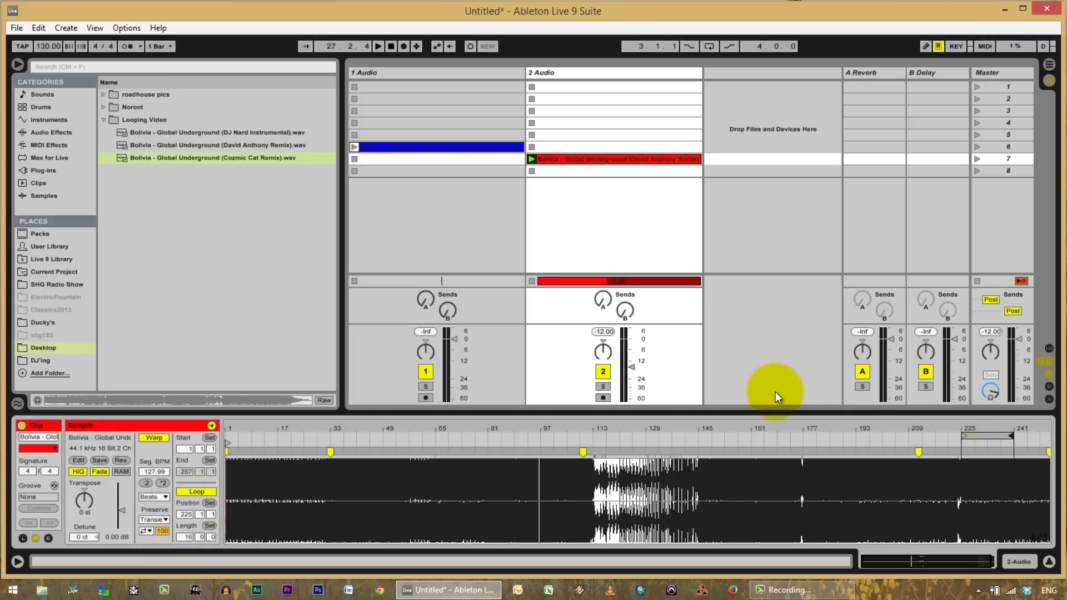
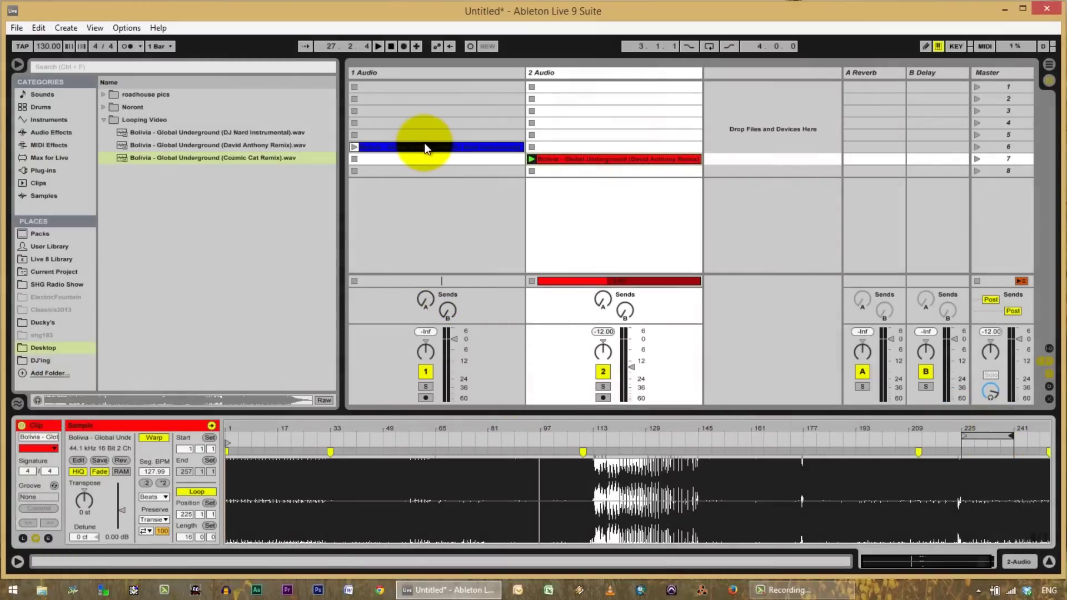
Shorten the first track's clip loop to four bars from 37.1.1, with volumes fully down on track one and about -6.6 dB on track two.
left_click(425, 148)
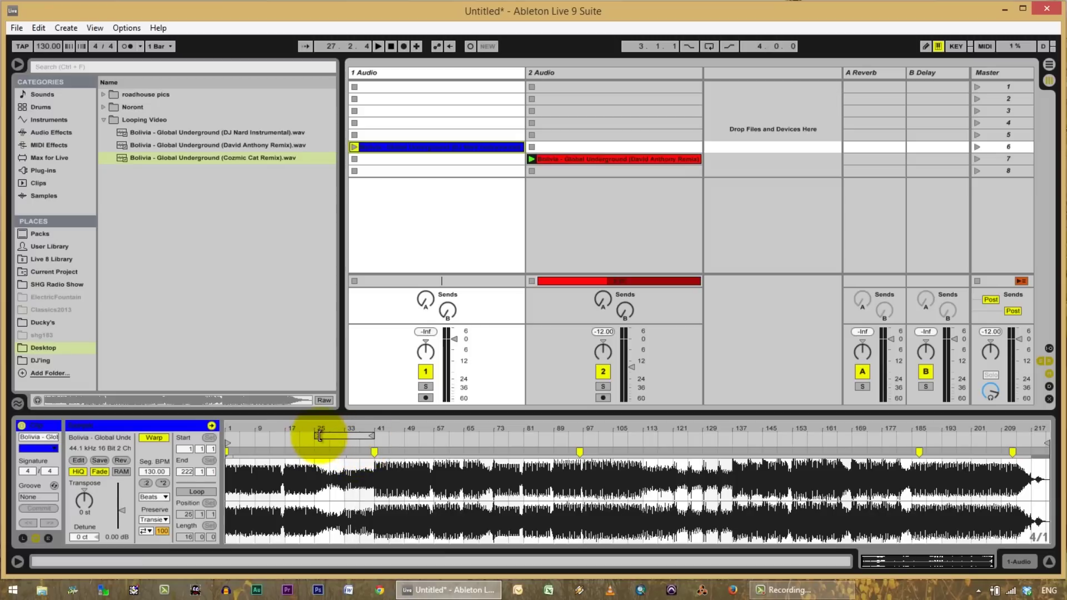
left_click_drag(317, 439, 361, 437)
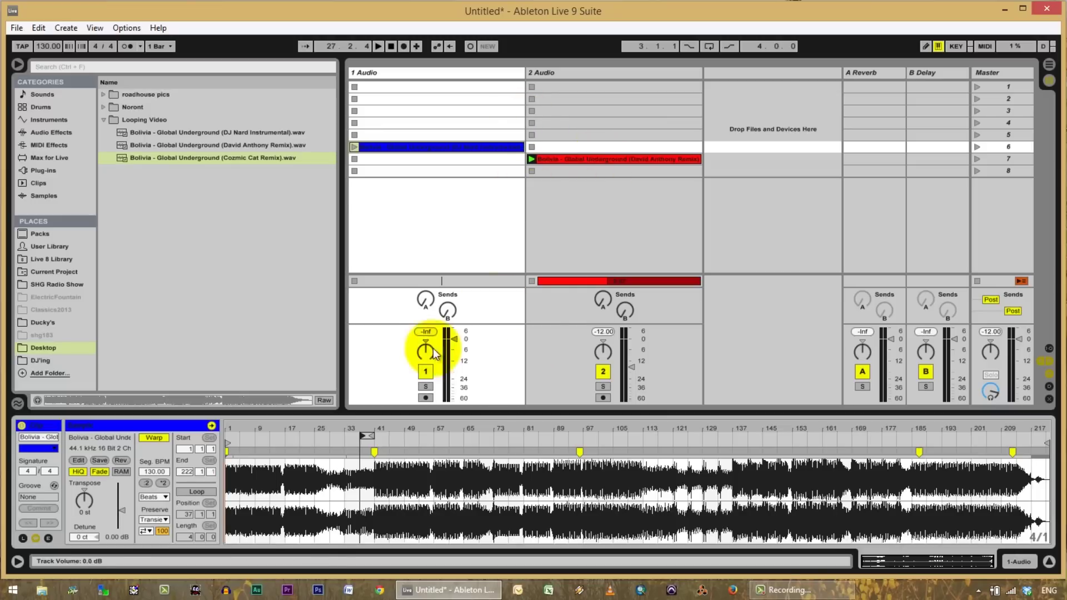
left_click_drag(453, 339, 454, 345)
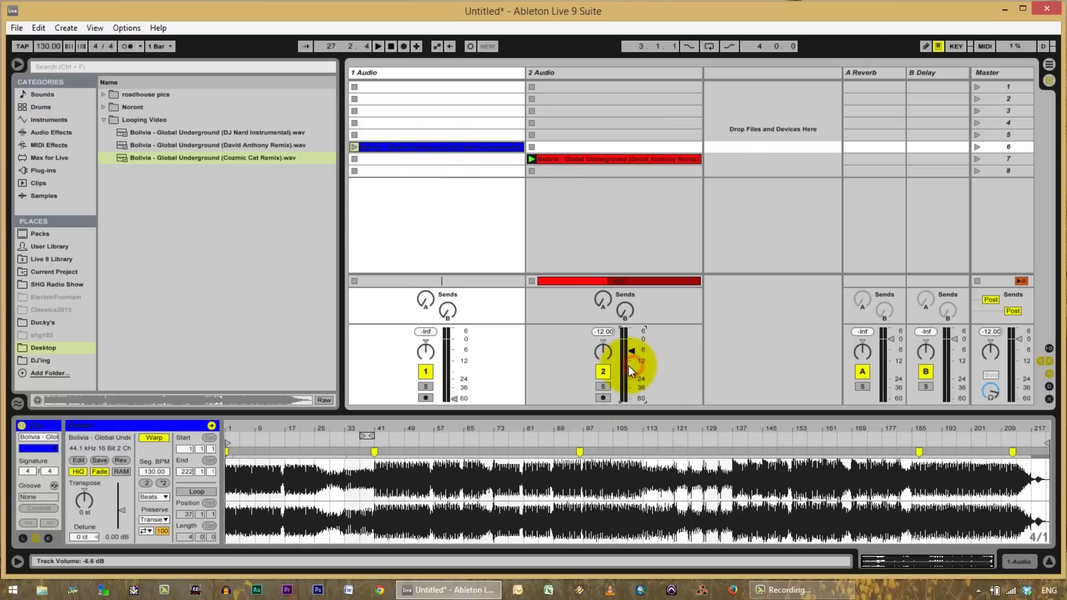
Shorten the second track's clip loop to four bars from 225.1.1 and play it from the loop start, trimming the track volume slightly.
left_click(657, 160)
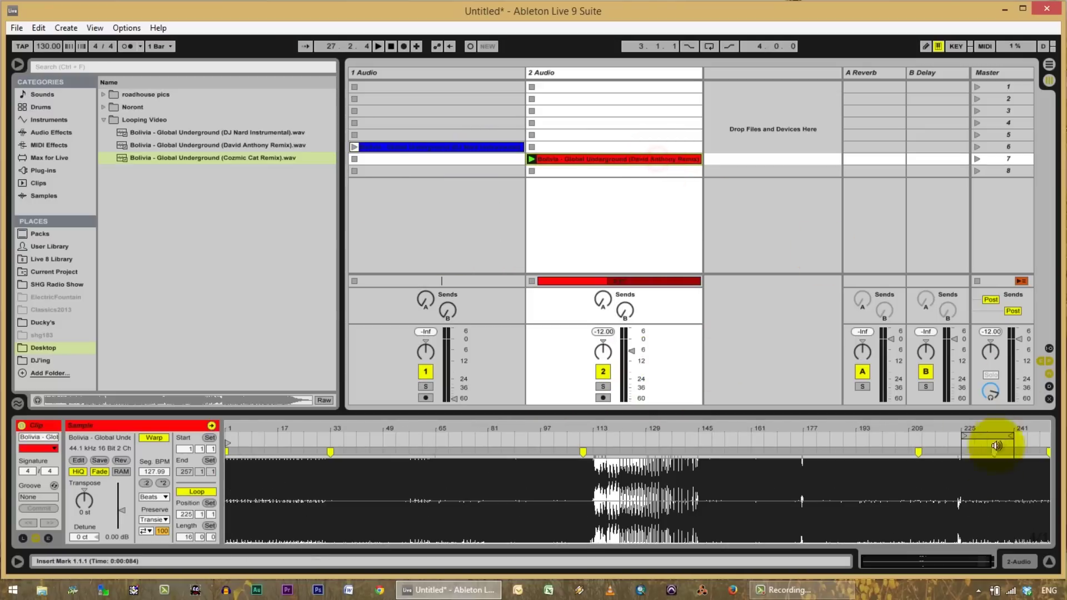
left_click_drag(1008, 436, 972, 439)
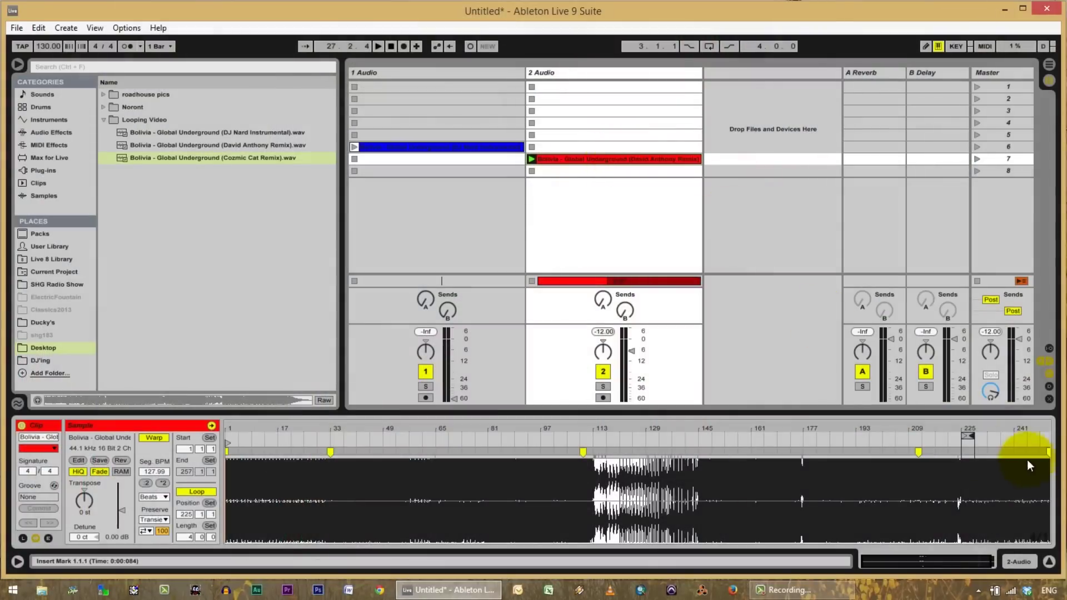
left_click(962, 440)
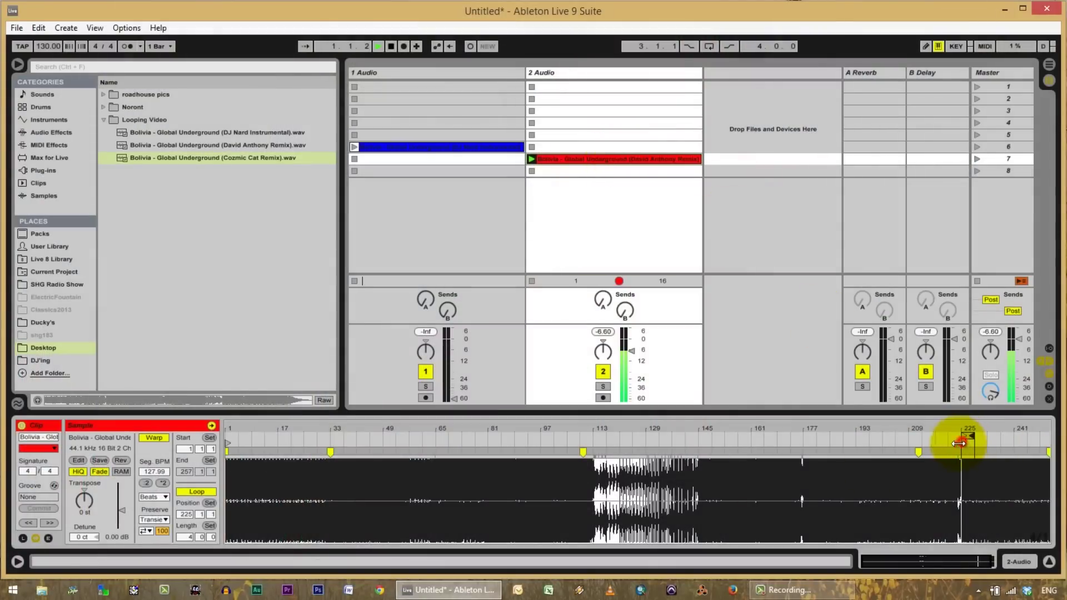
left_click_drag(635, 355, 628, 351)
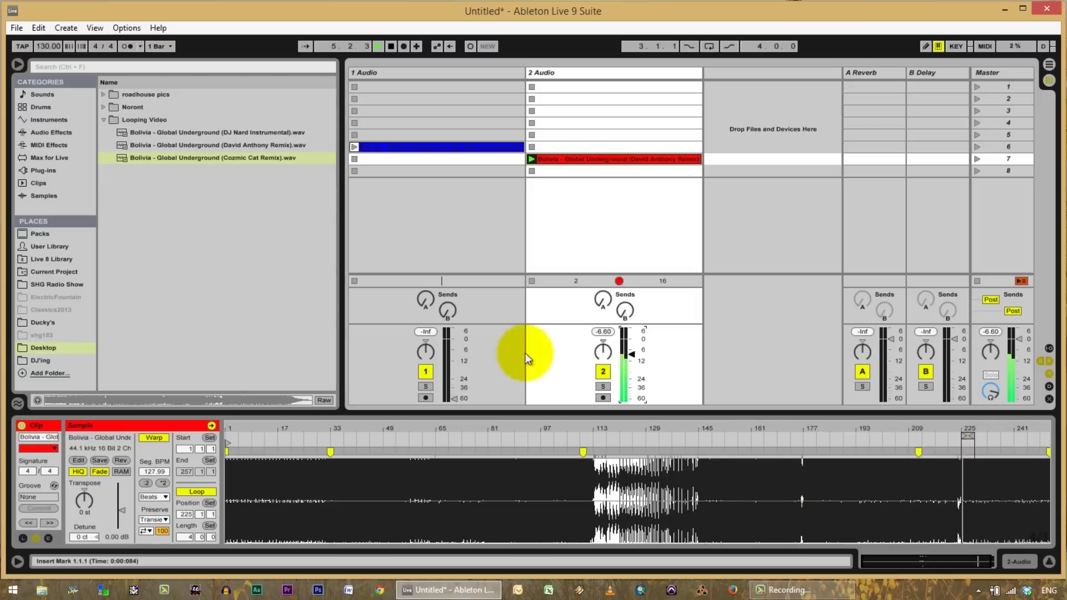
Play the first track's clip from the start of its loop brace at 37.1.1 and turn on its looping.
left_click(439, 142)
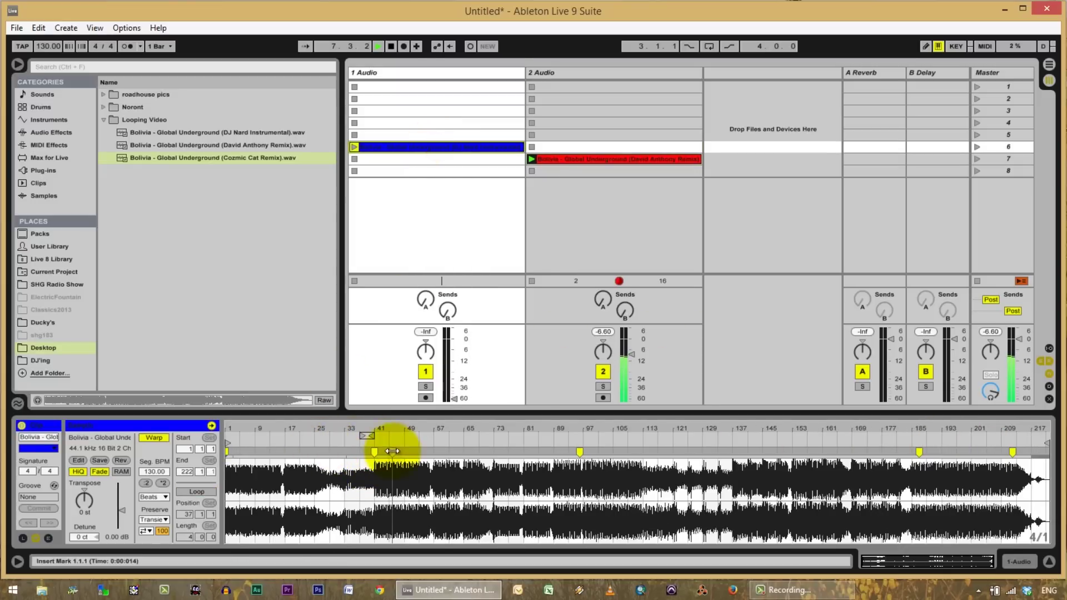
left_click(361, 443)
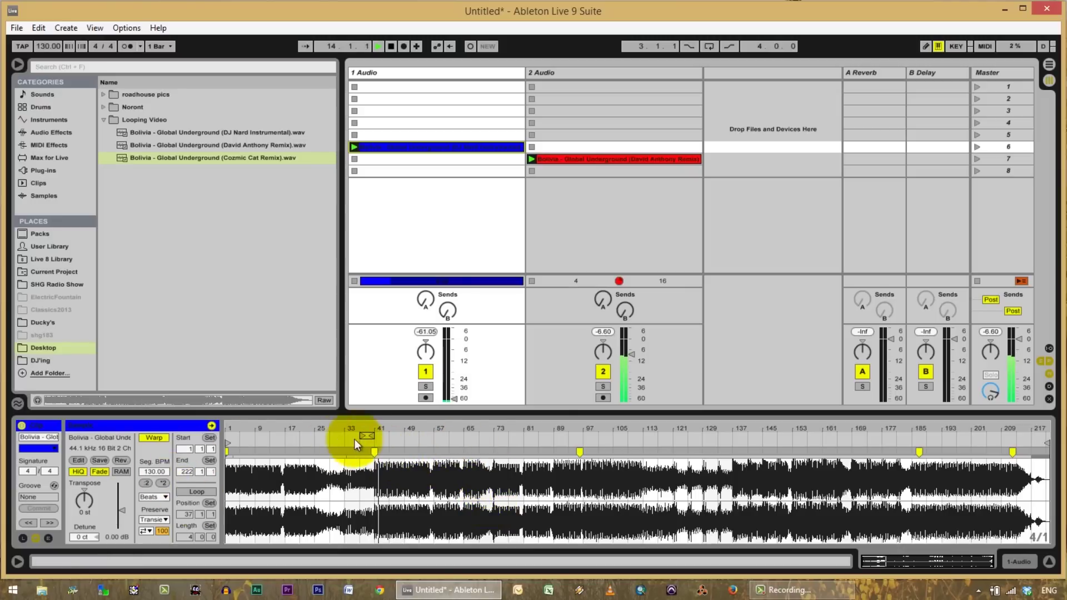
left_click(196, 493)
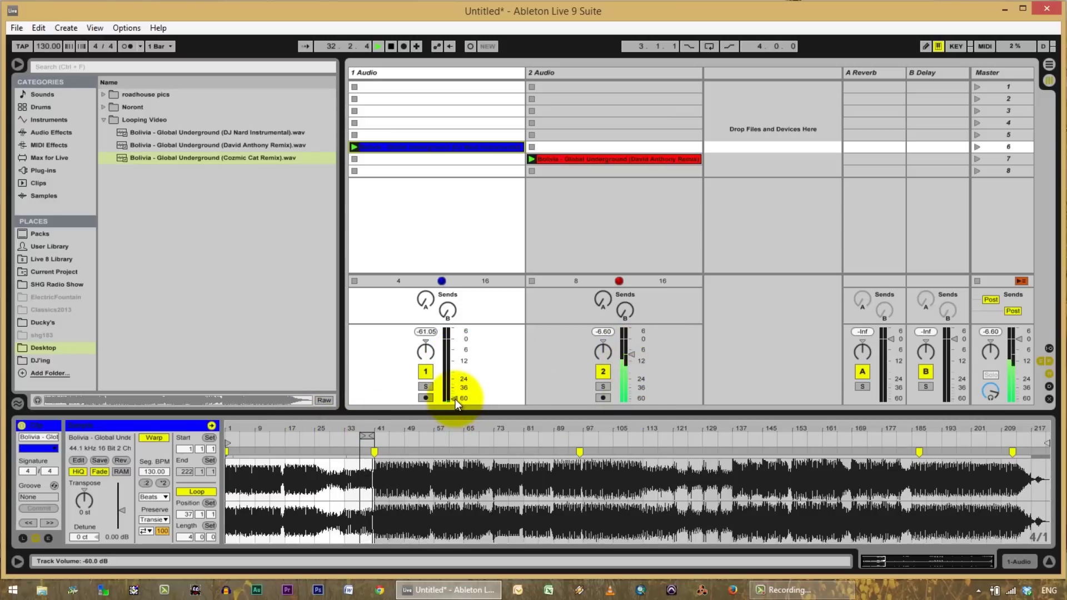
Crossfade the tracks by raising the first track's volume to about -4 dB and fading the second track fully down.
left_click_drag(455, 399, 451, 399)
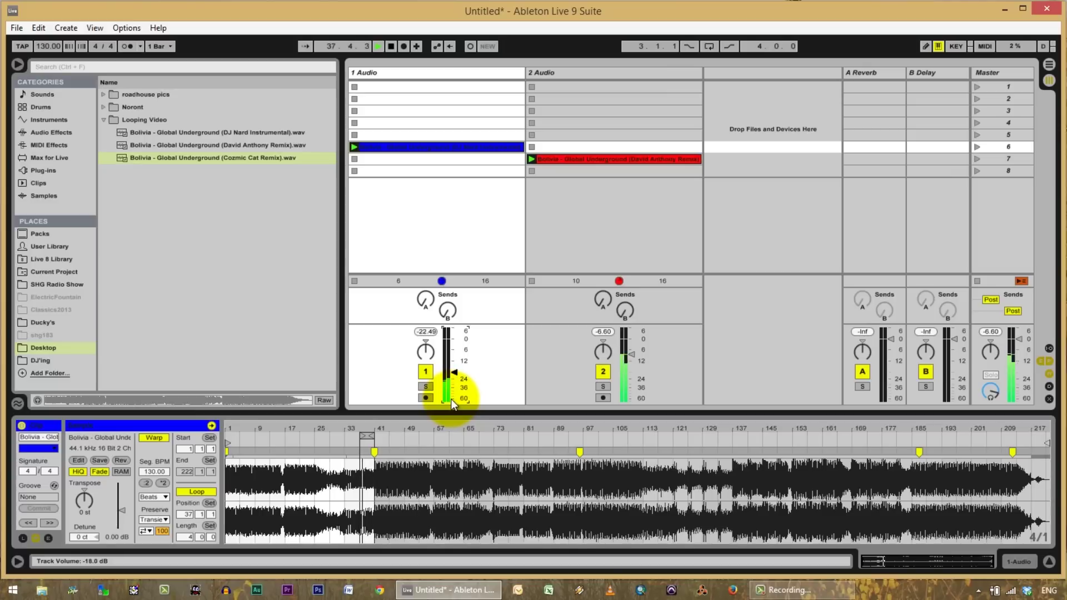
left_click_drag(451, 399, 451, 398)
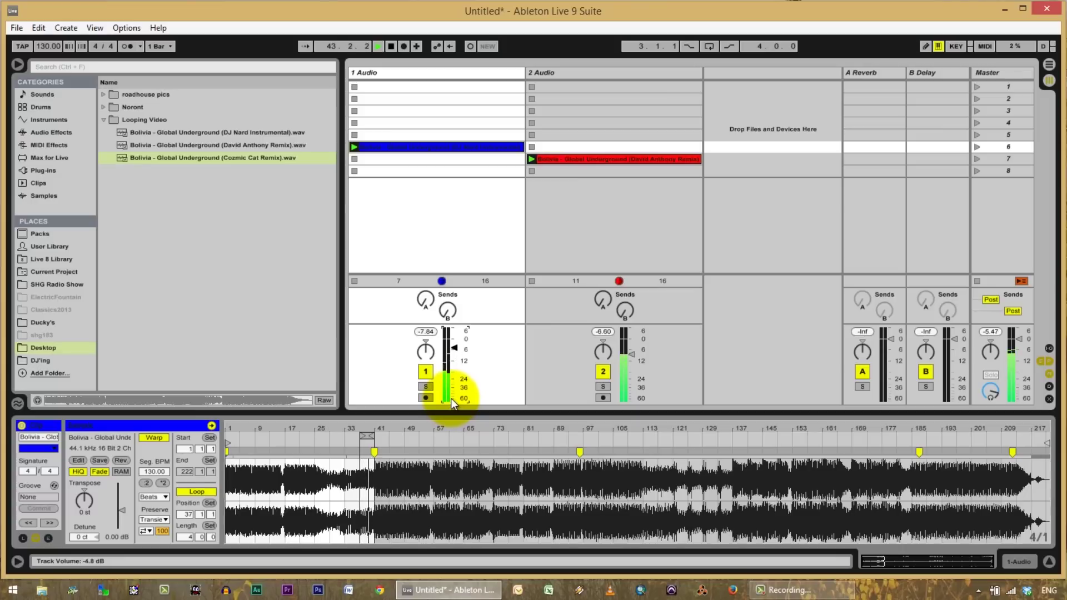
left_click(630, 353)
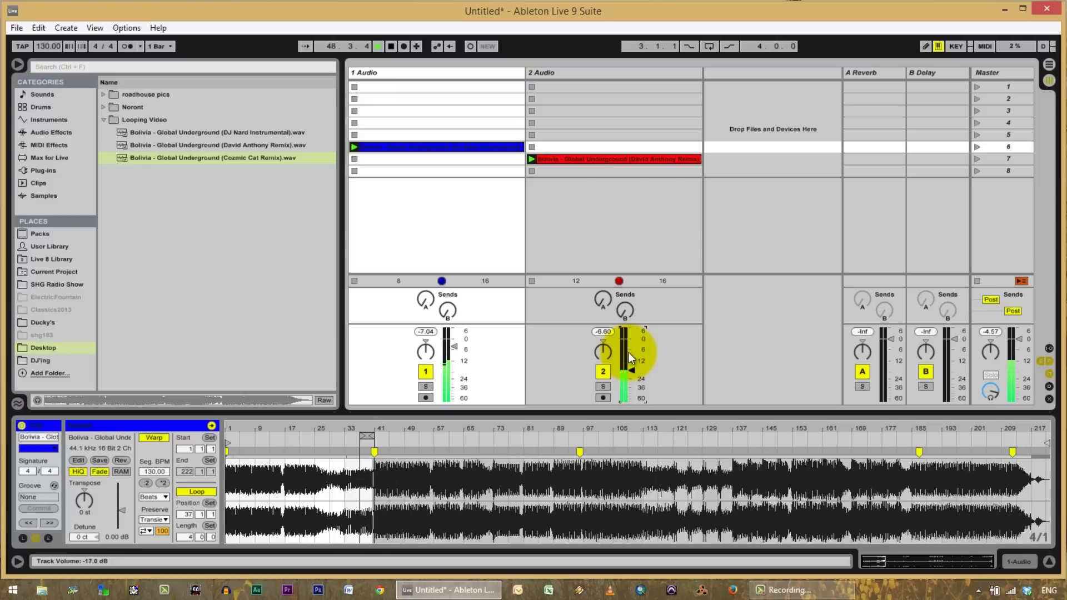
scroll(628, 353, "down", 4)
scroll(628, 352, "down", 5)
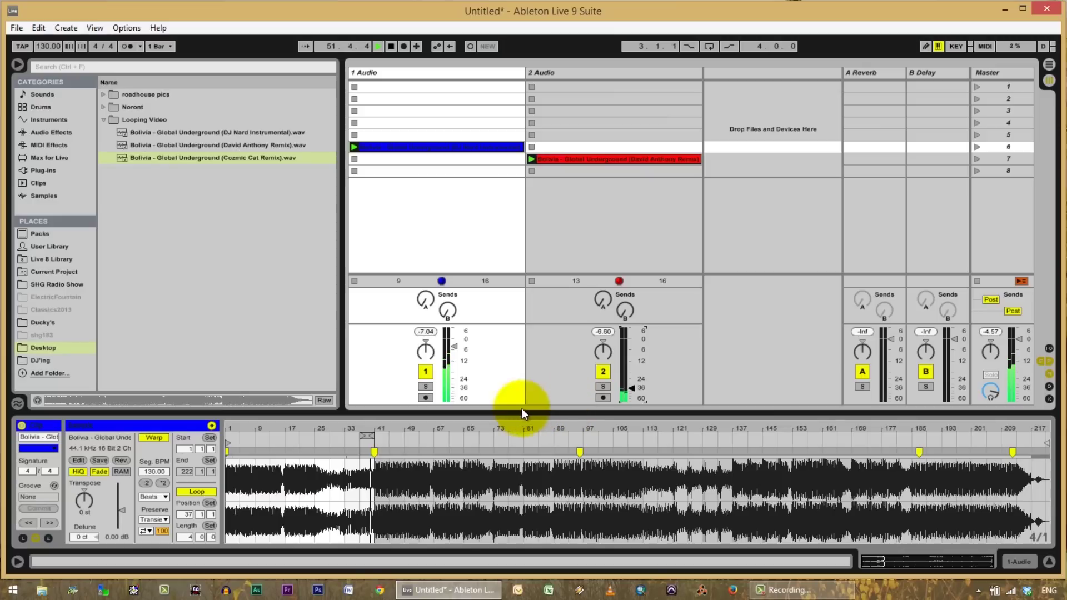
double_click(372, 451)
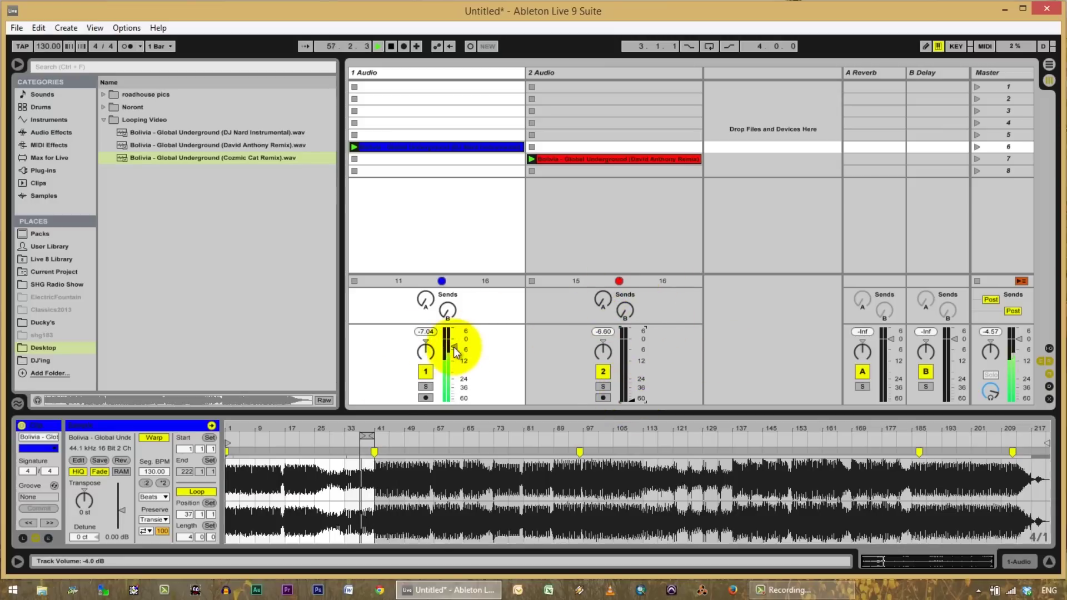
Release the first track's clip from its loop, and set up a 16-bar loop at 185.1.1 with looping on.
left_click(199, 492)
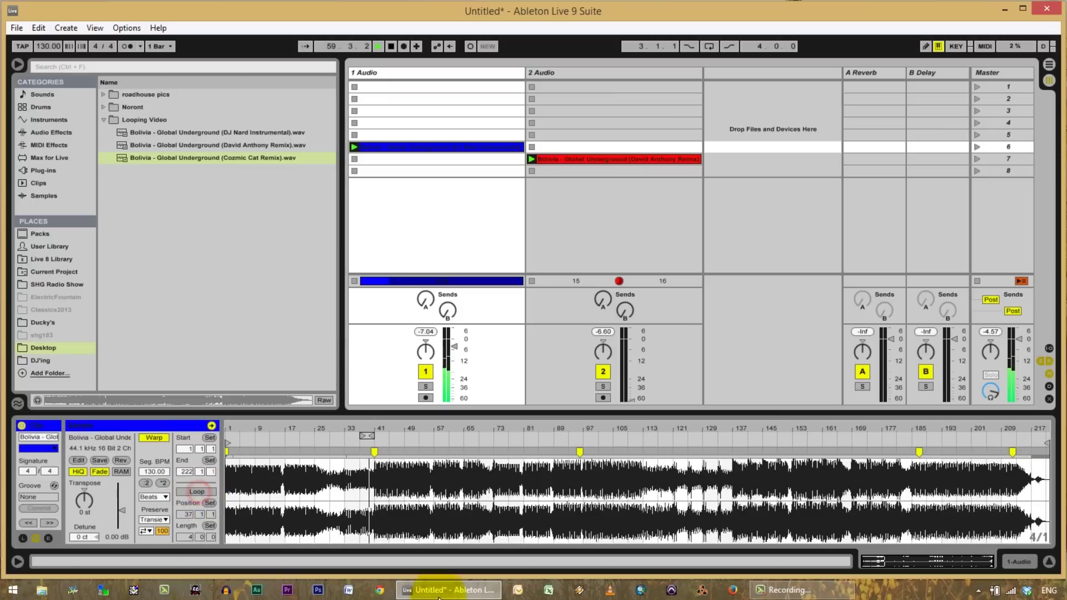
left_click(358, 466)
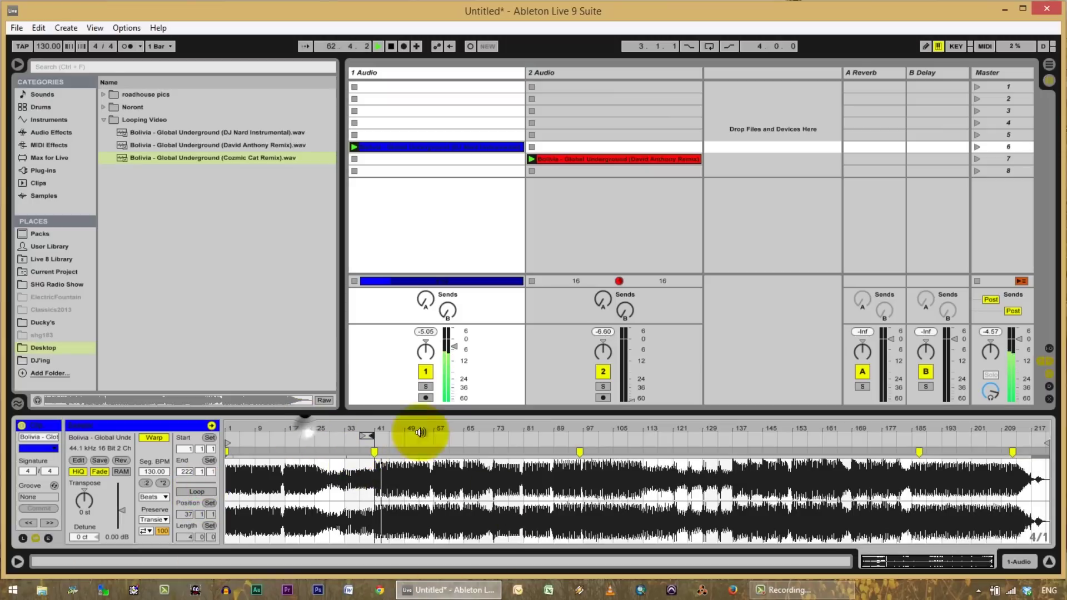
left_click_drag(371, 436, 416, 438)
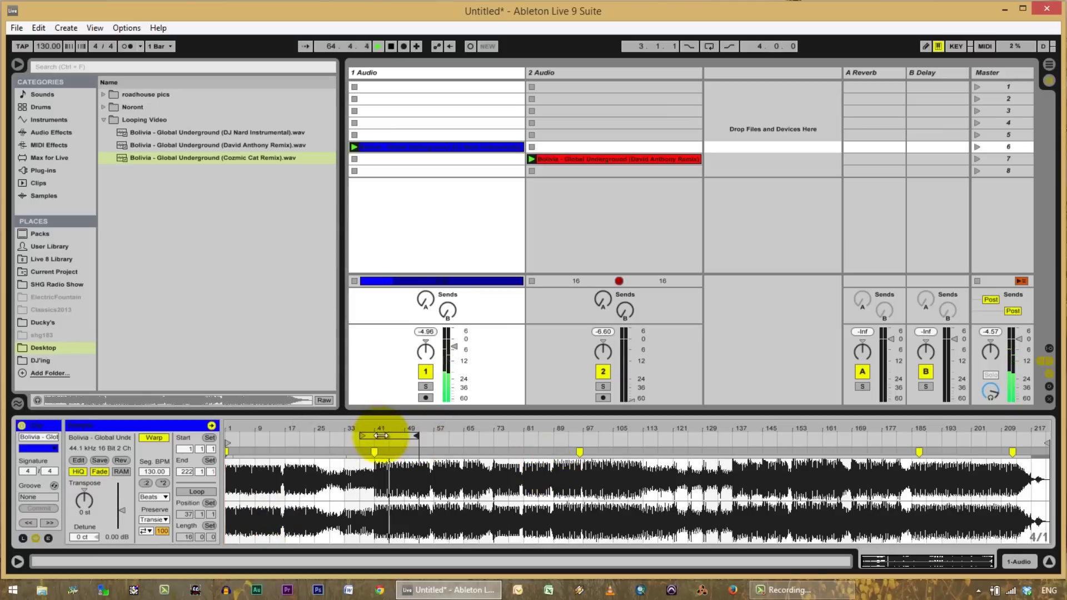
left_click_drag(391, 436, 941, 437)
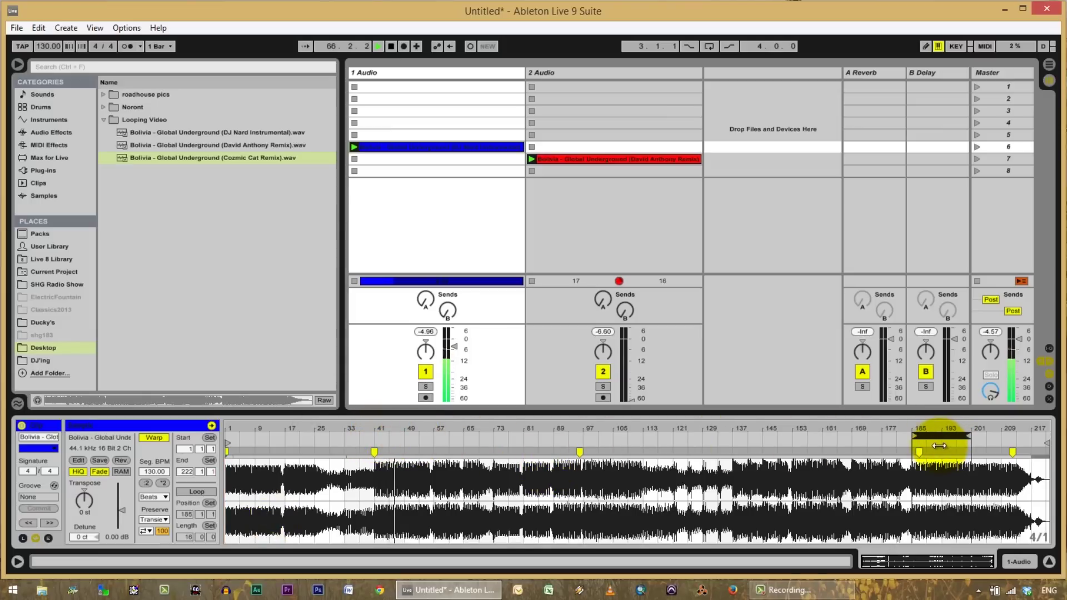
left_click(202, 493)
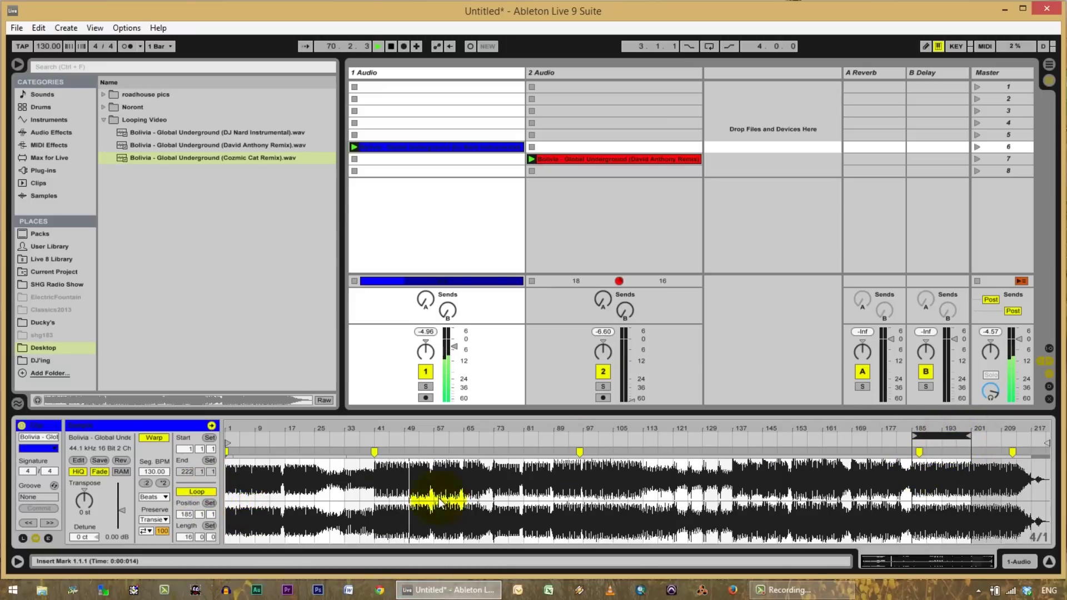
Stop playback and move the first track's 16-bar loop brace back to 77.1.1.
key("space")
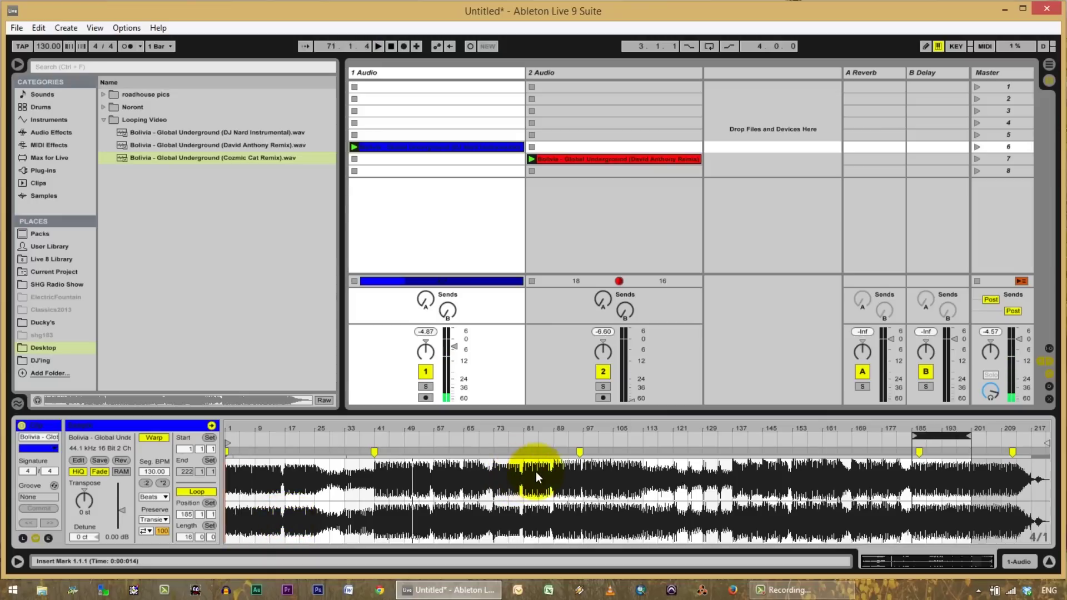
left_click_drag(940, 435, 535, 465)
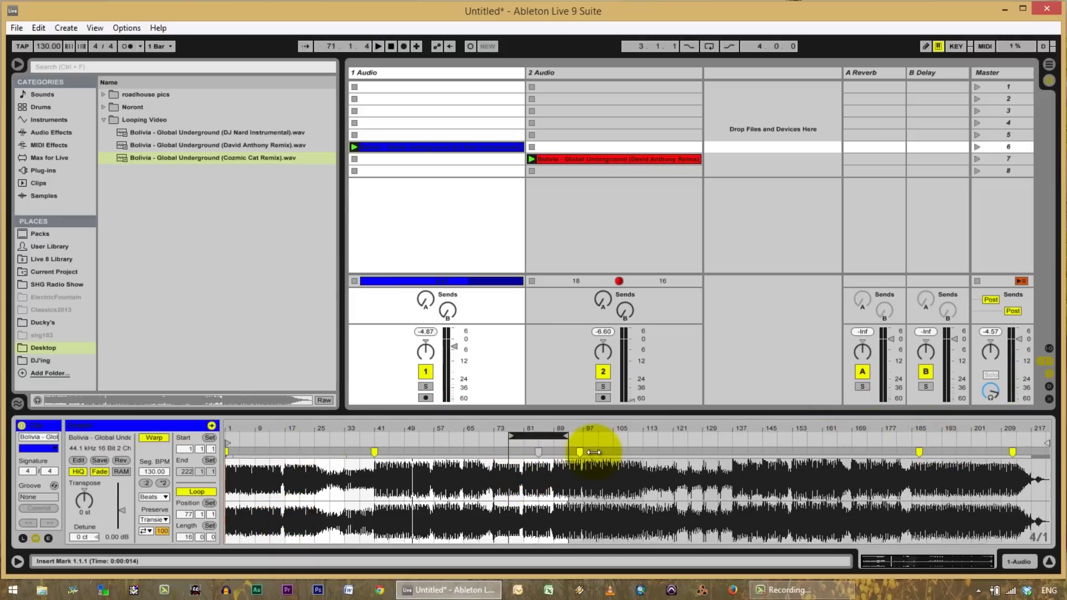
left_click_drag(543, 435, 519, 450)
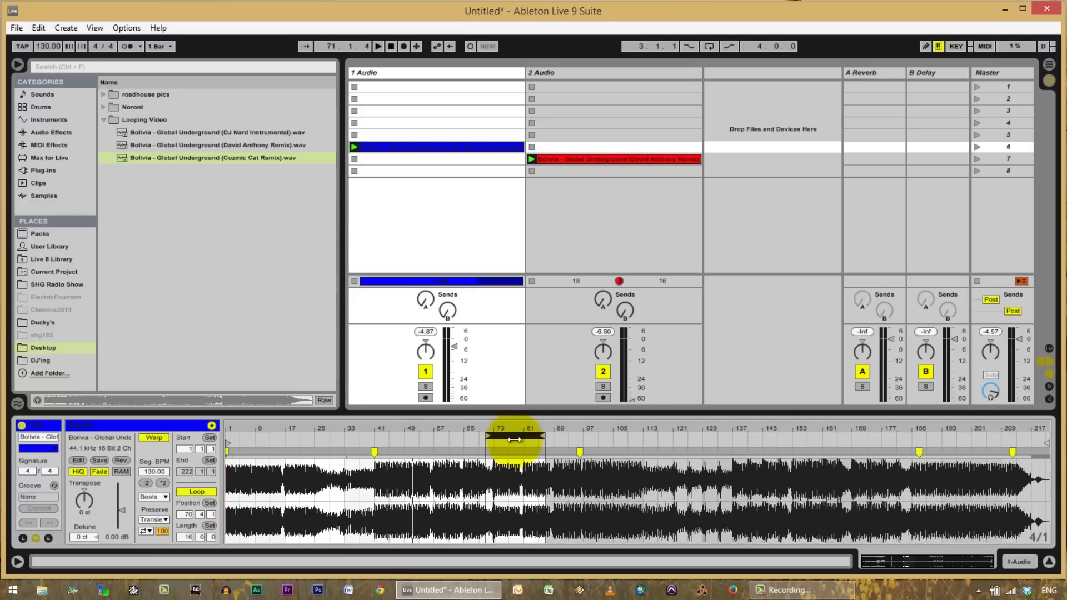
left_click_drag(519, 434, 519, 464)
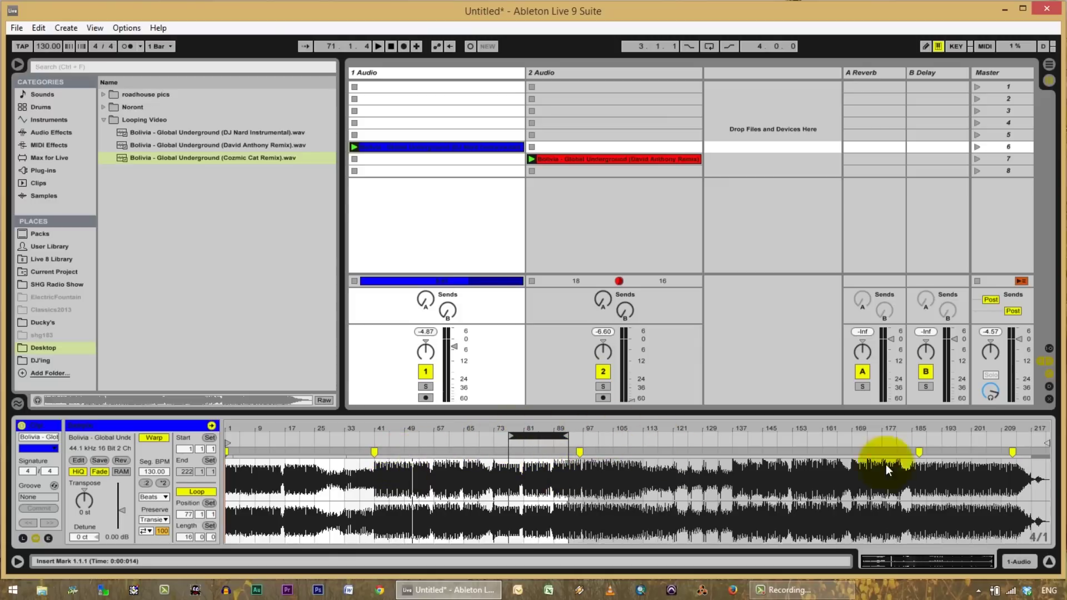
Try playing the clip from several points past the loop brace, and from about bar 15 ahead of it.
left_click(861, 439)
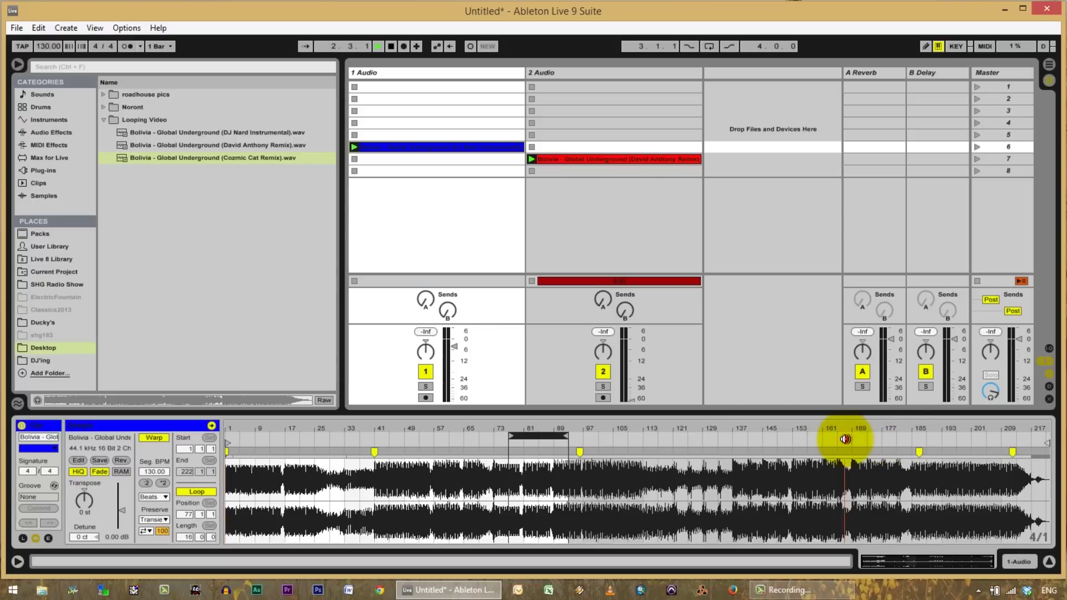
left_click(893, 439)
left_click(793, 440)
left_click(725, 439)
left_click(893, 438)
left_click(973, 436)
left_click(814, 446)
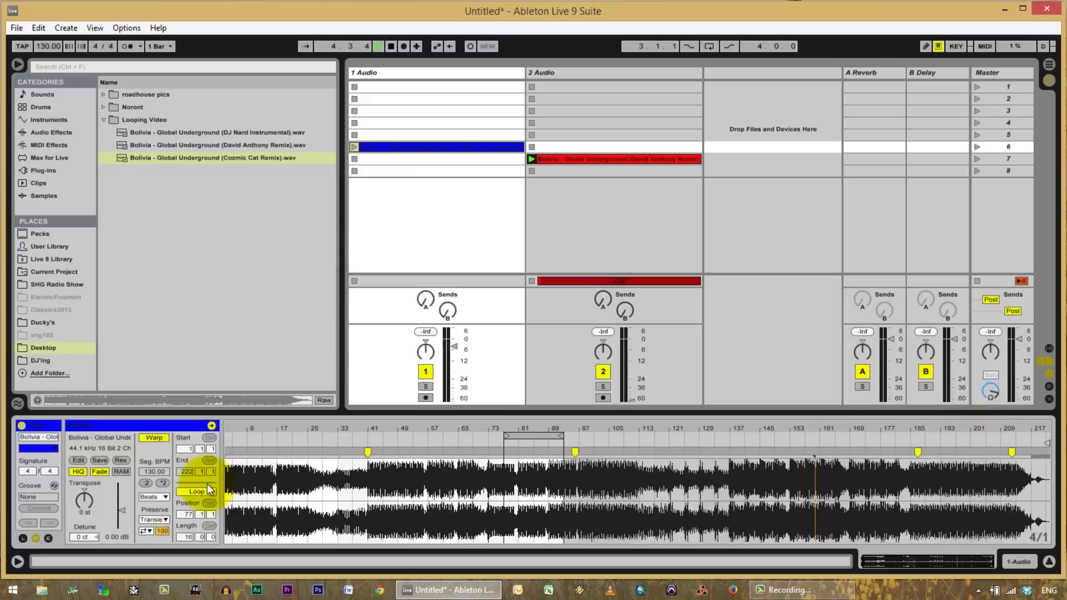
left_click(720, 440)
left_click(842, 441)
left_click(985, 438)
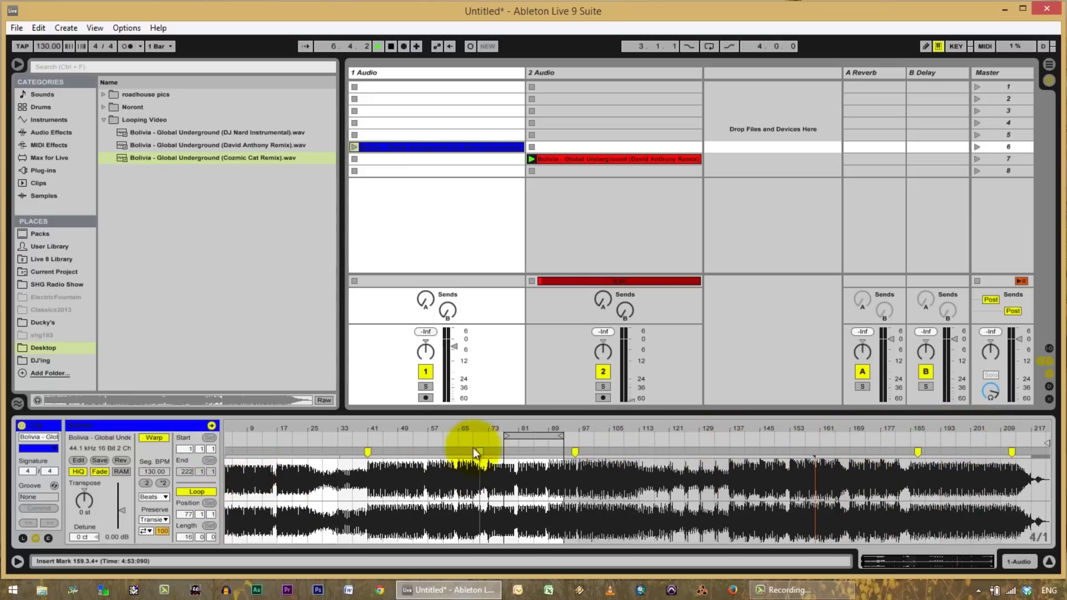
left_click(276, 438)
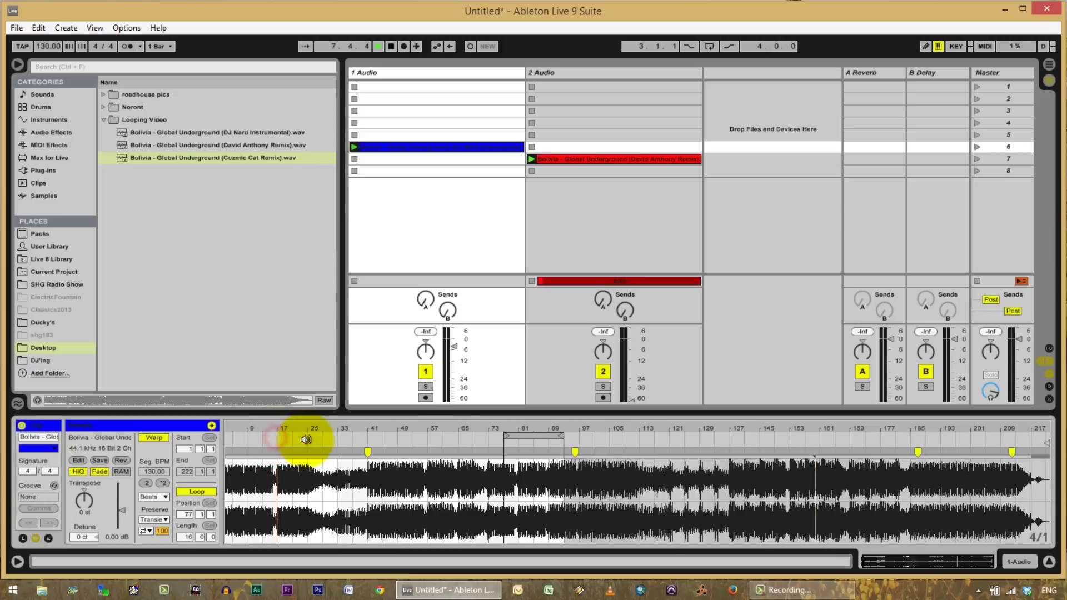
Move the clip's loop brace to 57.1.1 and extend its length to 32 bars while the clip plays.
left_click_drag(536, 437, 471, 443)
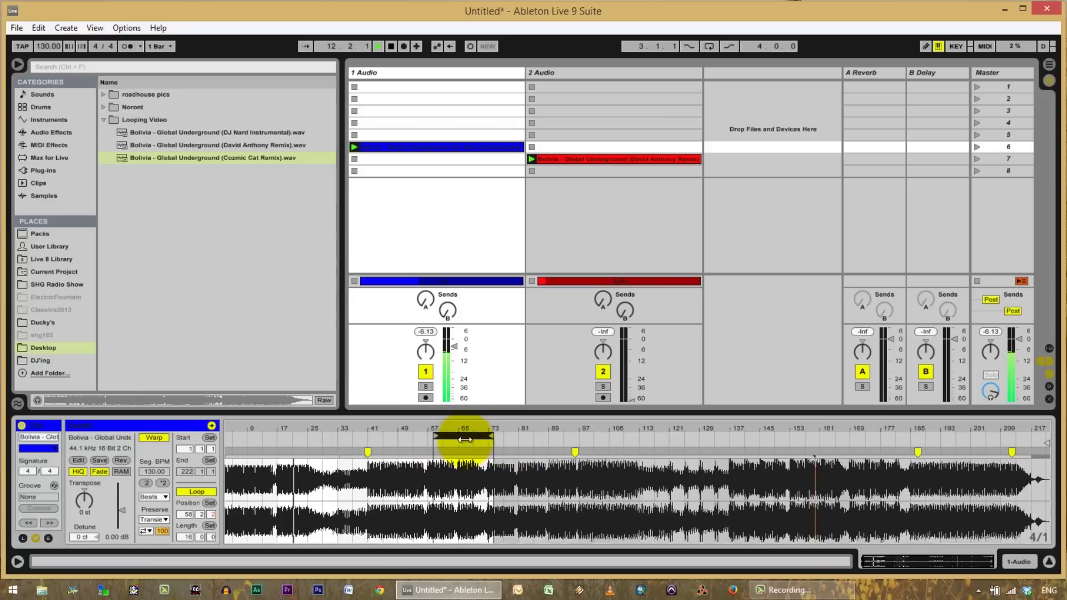
left_click_drag(464, 439, 578, 438)
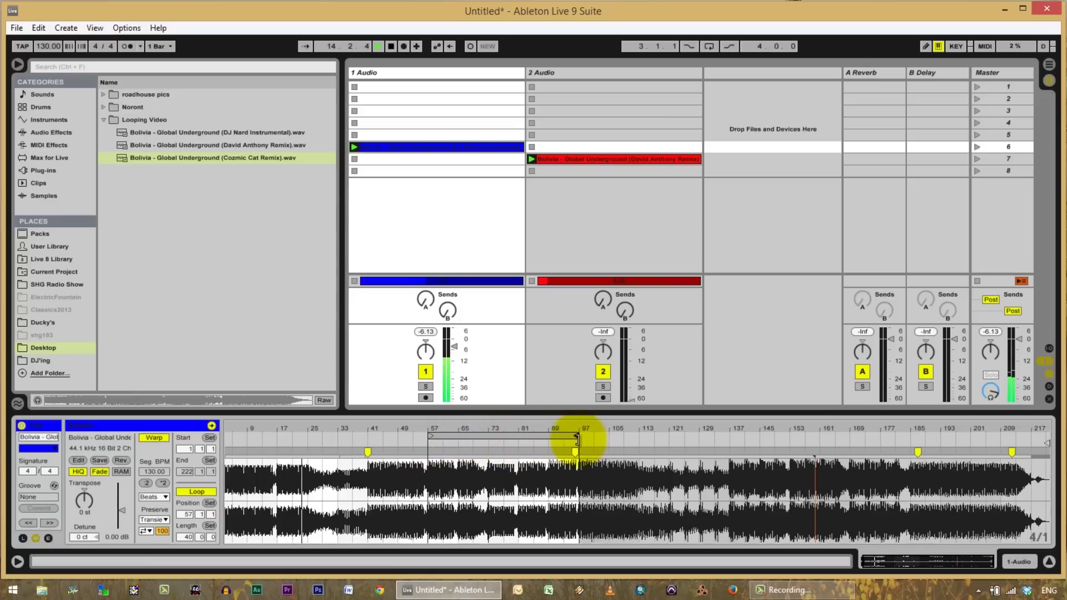
left_click_drag(575, 438, 547, 435)
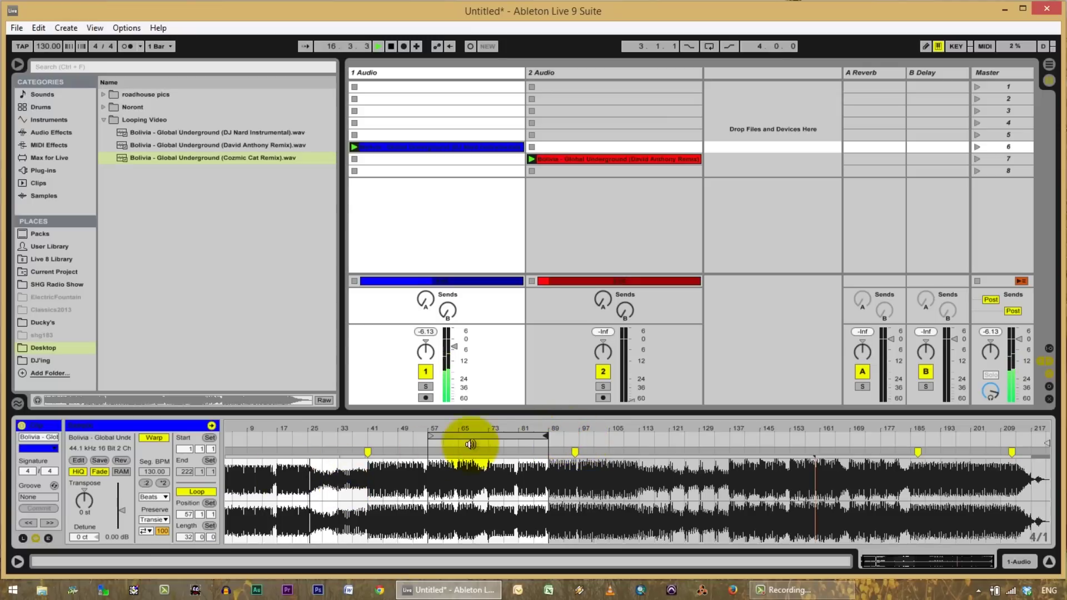
Play the clip from inside the loop brace and shift the 32-bar loop back in eight-bar moves to 41.1.1.
mouse_move(313, 449)
left_mouse_down()
mouse_move(426, 449)
mouse_move(312, 451)
left_mouse_up()
double_click(310, 453)
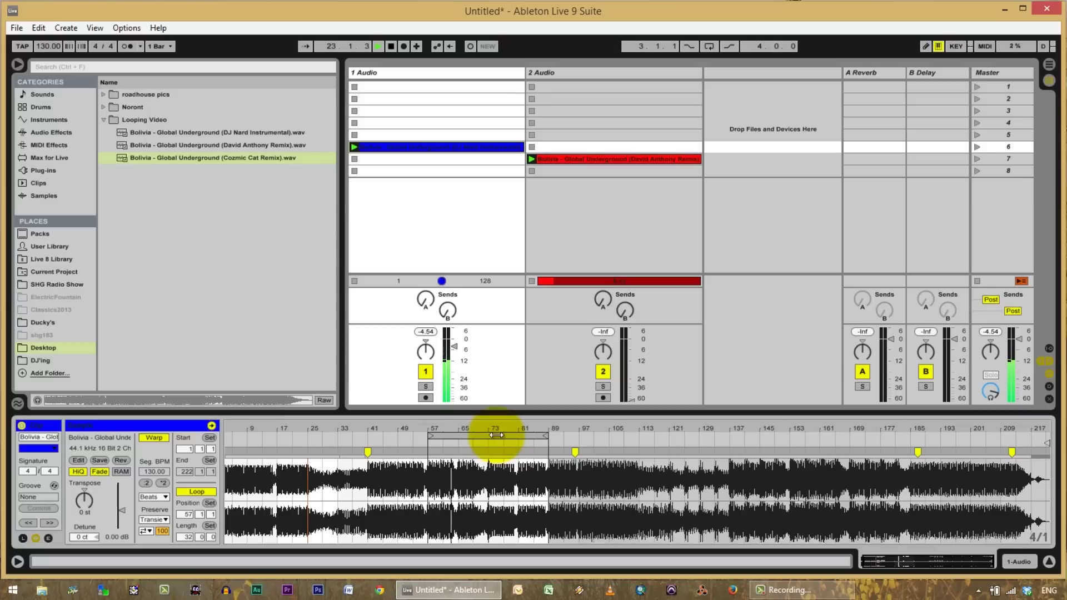
left_click_drag(496, 435, 464, 438)
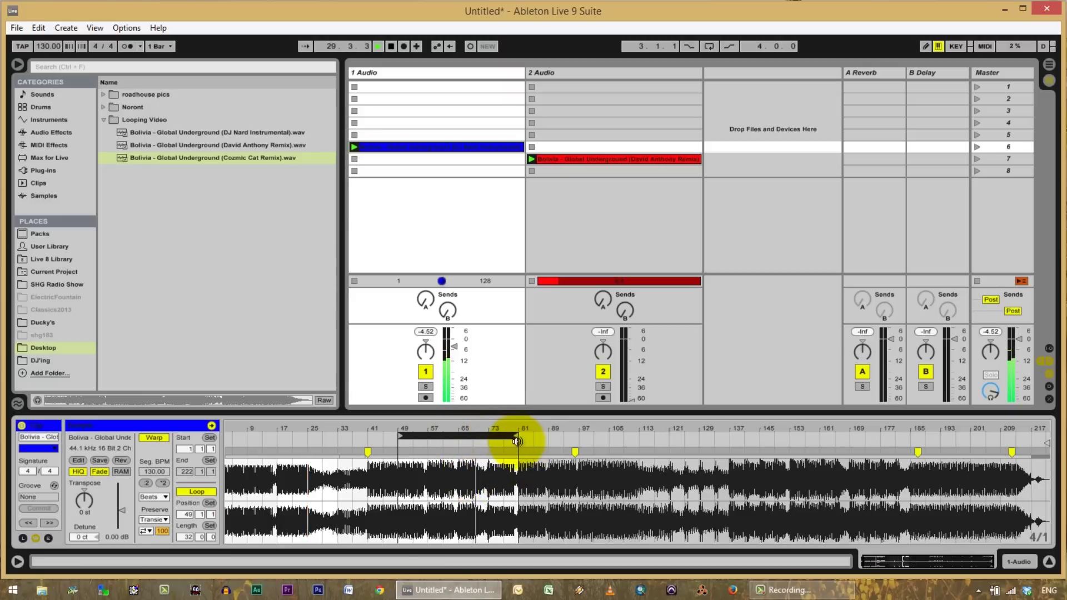
left_click_drag(478, 436, 453, 437)
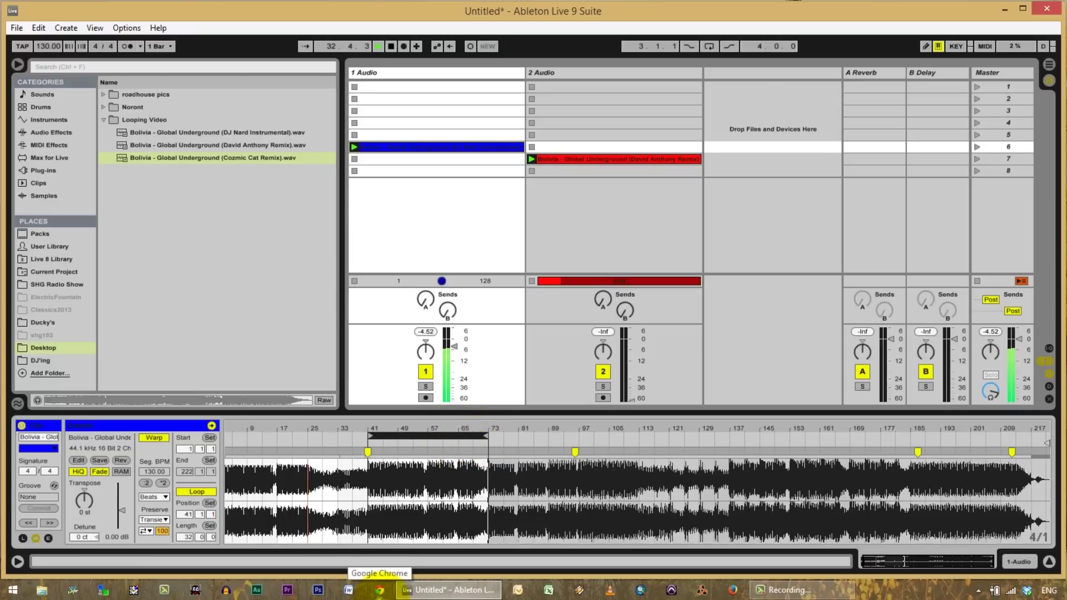
Move the playing clip's 32-bar loop brace forward to 137.1.1 and back to 53.1.1.
left_click(388, 469)
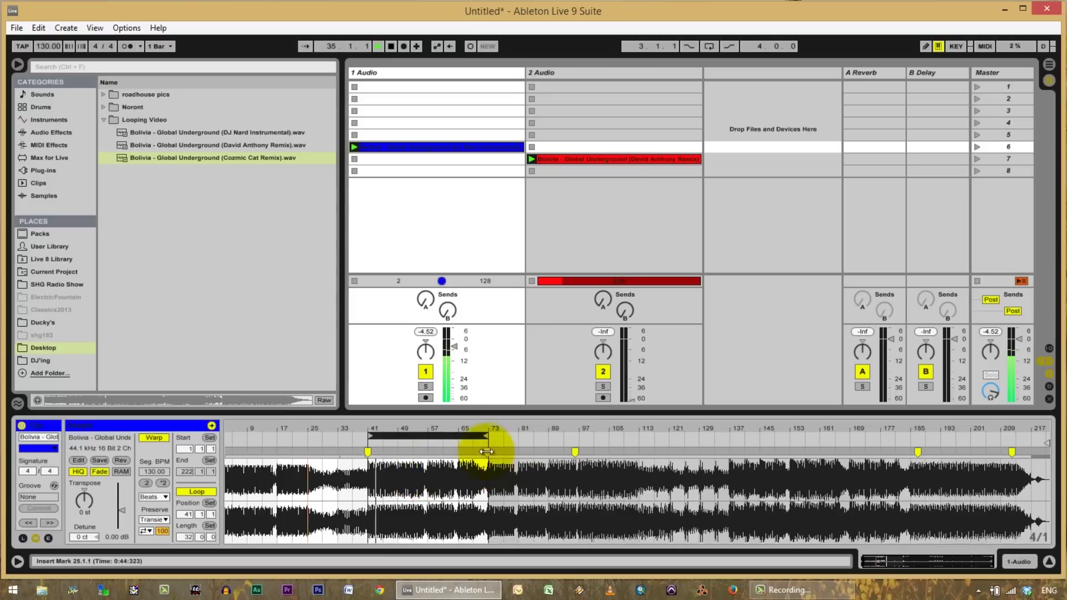
left_click(430, 435)
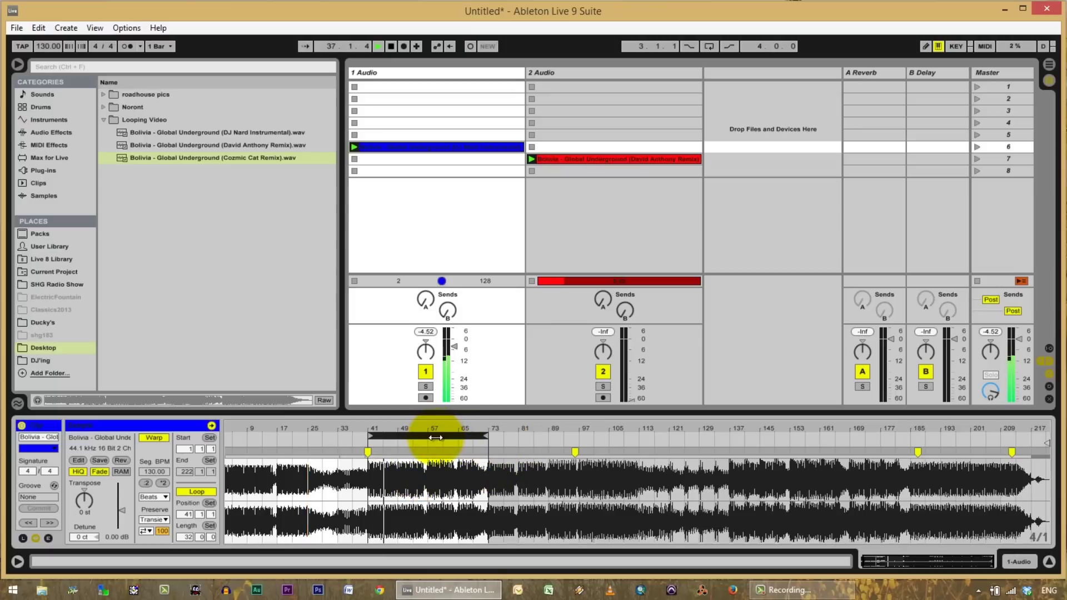
left_click_drag(431, 435, 774, 435)
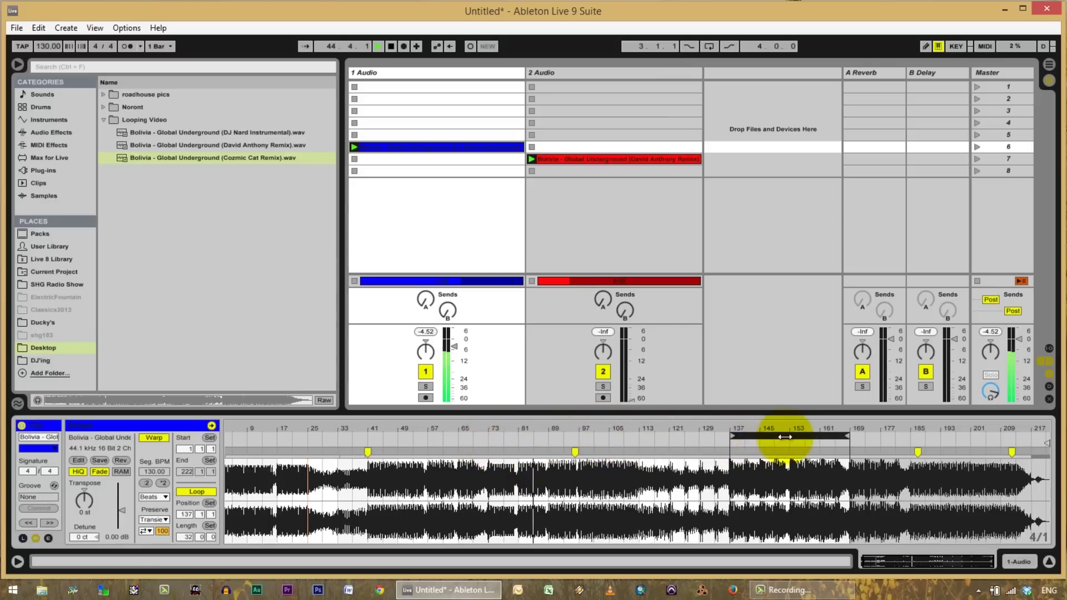
left_click_drag(789, 435, 479, 435)
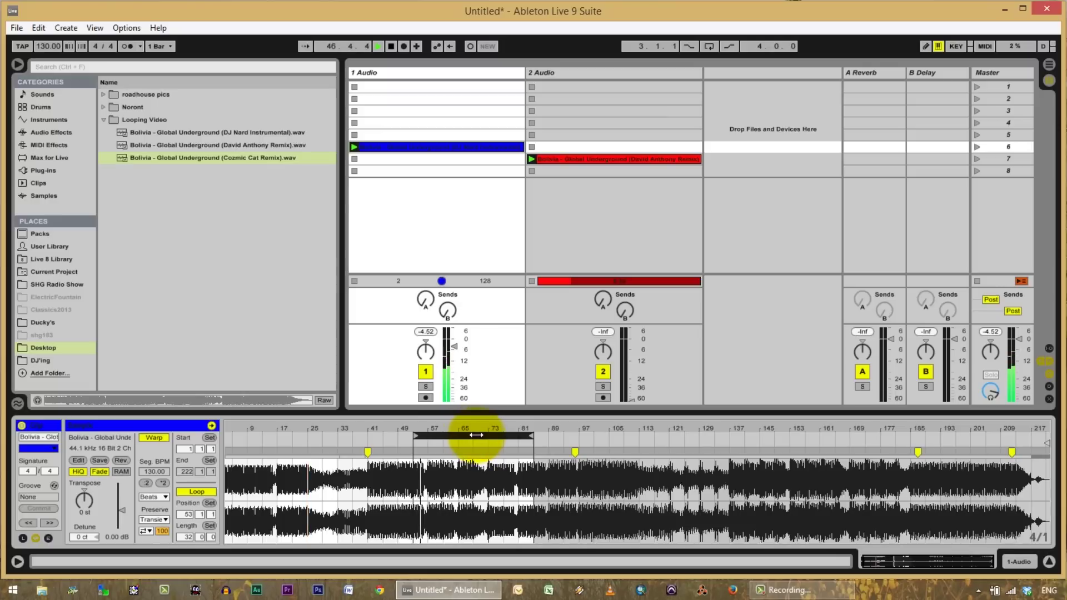
Shift the 32-bar loop brace during playback to about bar 110, then to about bars 71, 23 and 107.
left_click_drag(476, 435, 703, 439)
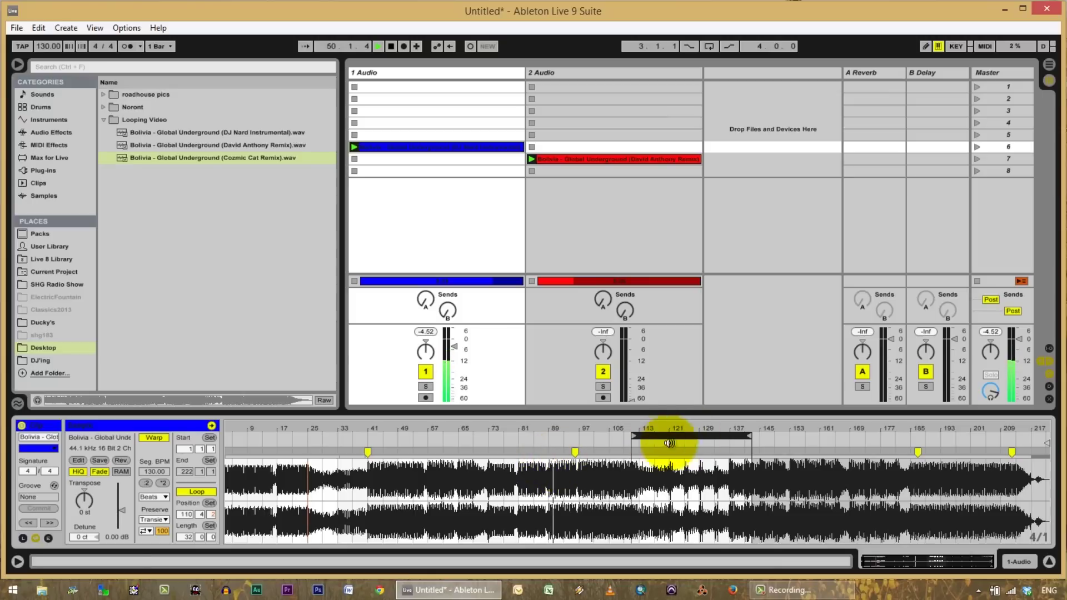
left_click_drag(694, 435, 552, 435)
left_click(556, 503)
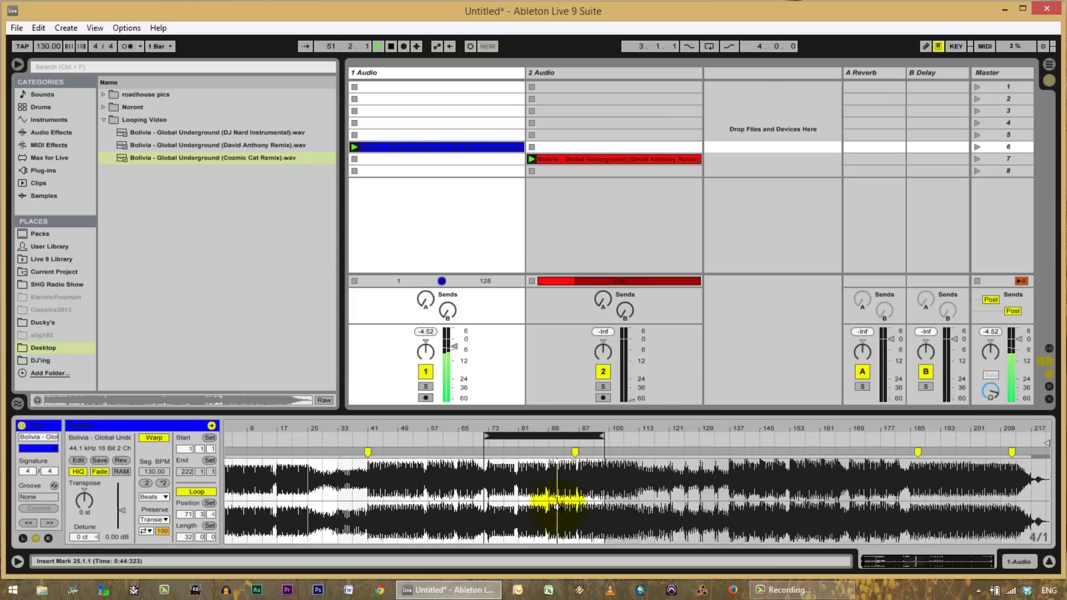
left_click_drag(553, 436, 371, 452)
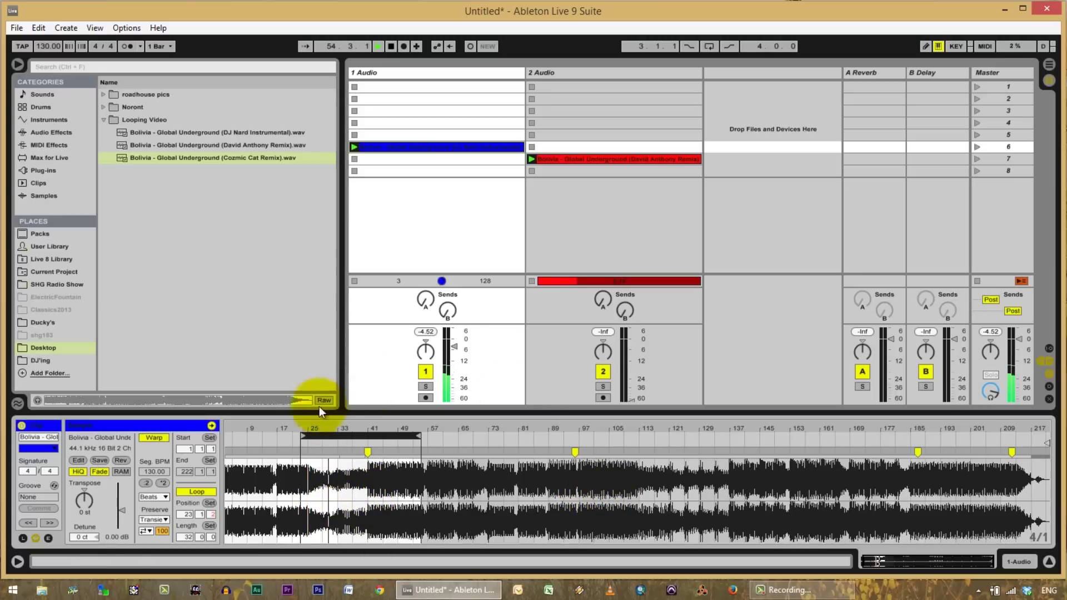
left_click_drag(337, 436, 686, 453)
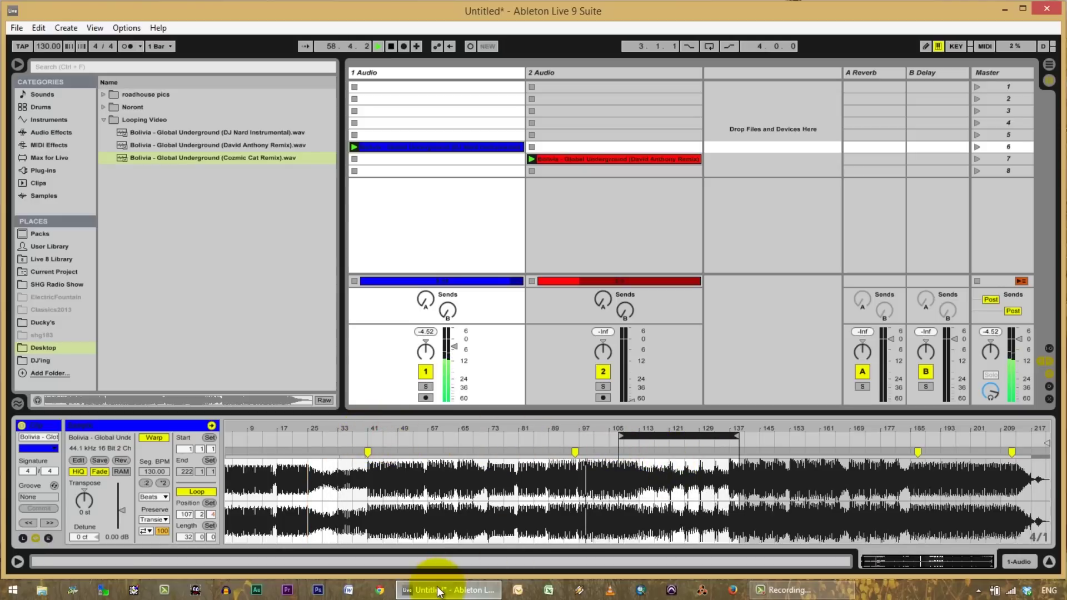
left_click(259, 488)
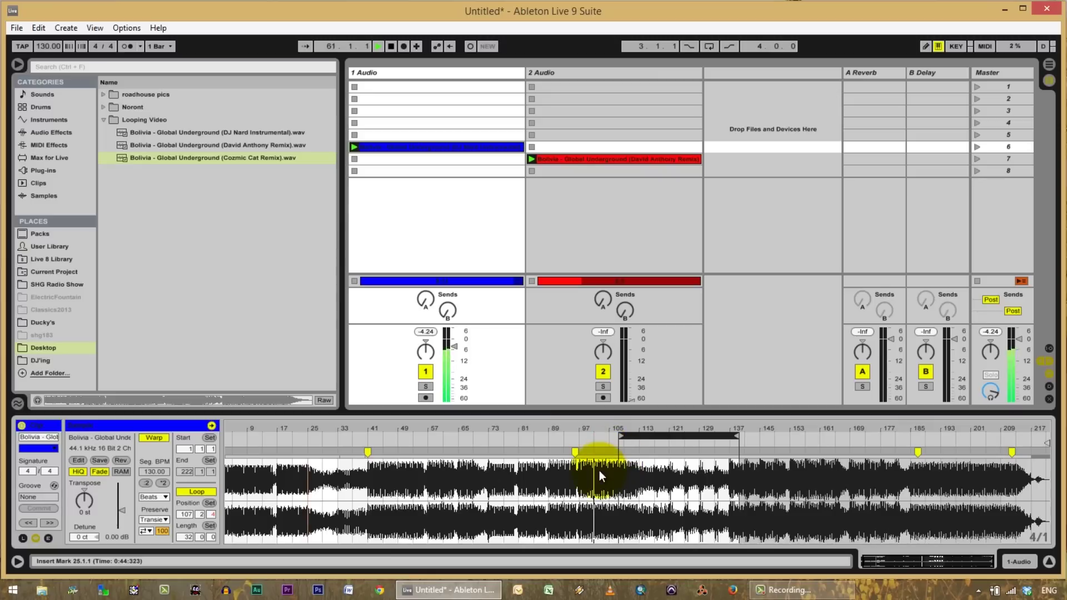
Move the loop brace back to 53.1.1, play from a point ahead of it, and shift the brace to 57.1.1.
left_click_drag(675, 436, 453, 435)
left_click(318, 435)
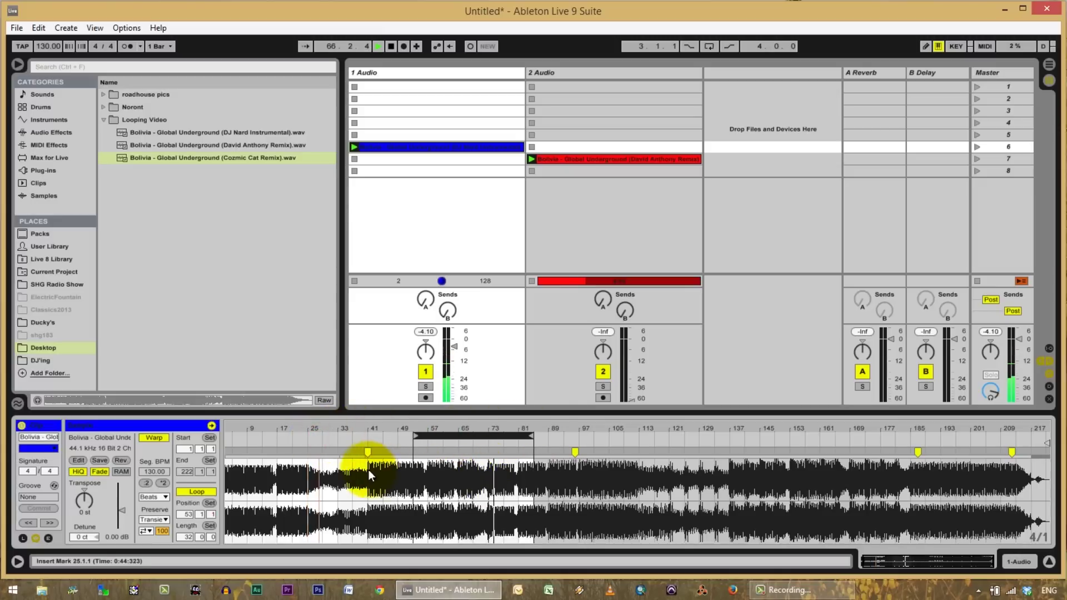
mouse_move(424, 436)
left_mouse_down()
mouse_move(458, 439)
mouse_move(429, 435)
left_mouse_up()
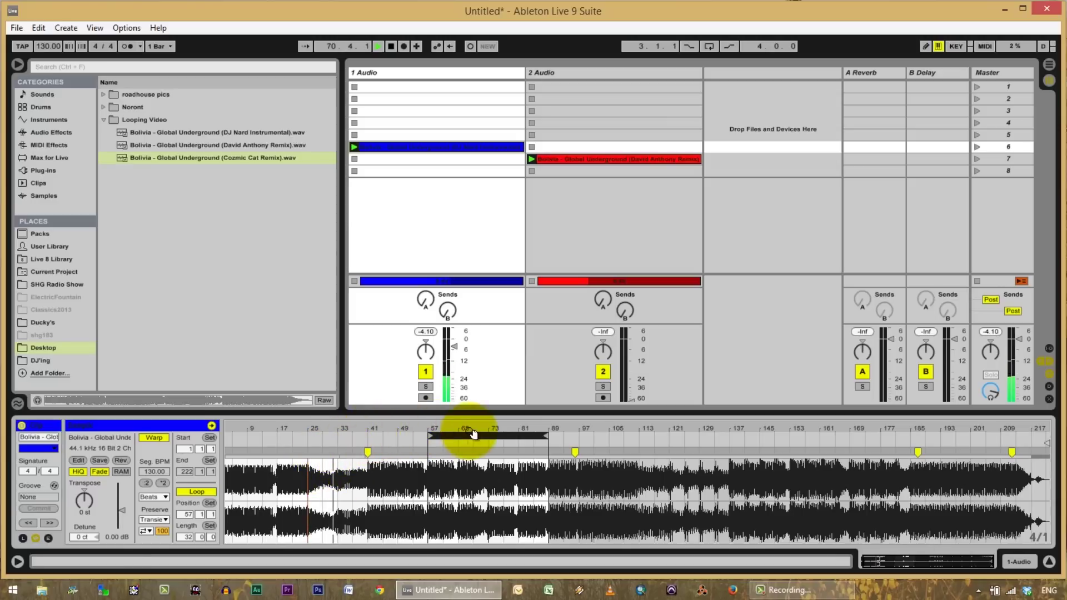
mouse_move(493, 435)
left_mouse_down()
mouse_move(374, 436)
mouse_move(496, 437)
left_mouse_up()
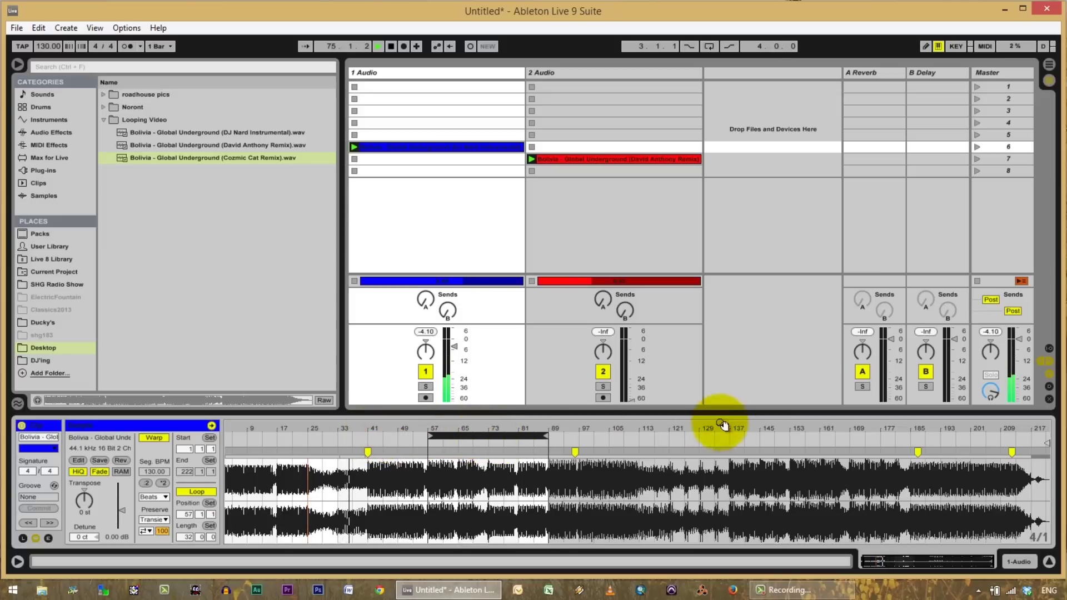
left_click(354, 468)
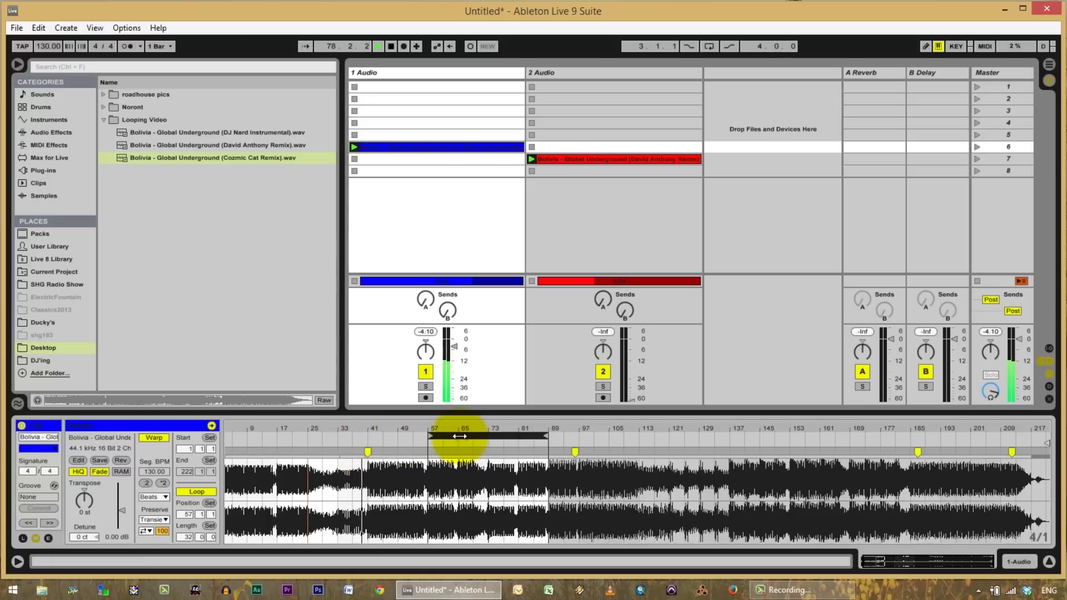
Move the loop brace to about bar 94, stop playback, and shift it back to 89.1.1 and 77.1.1.
left_click_drag(459, 436, 638, 436)
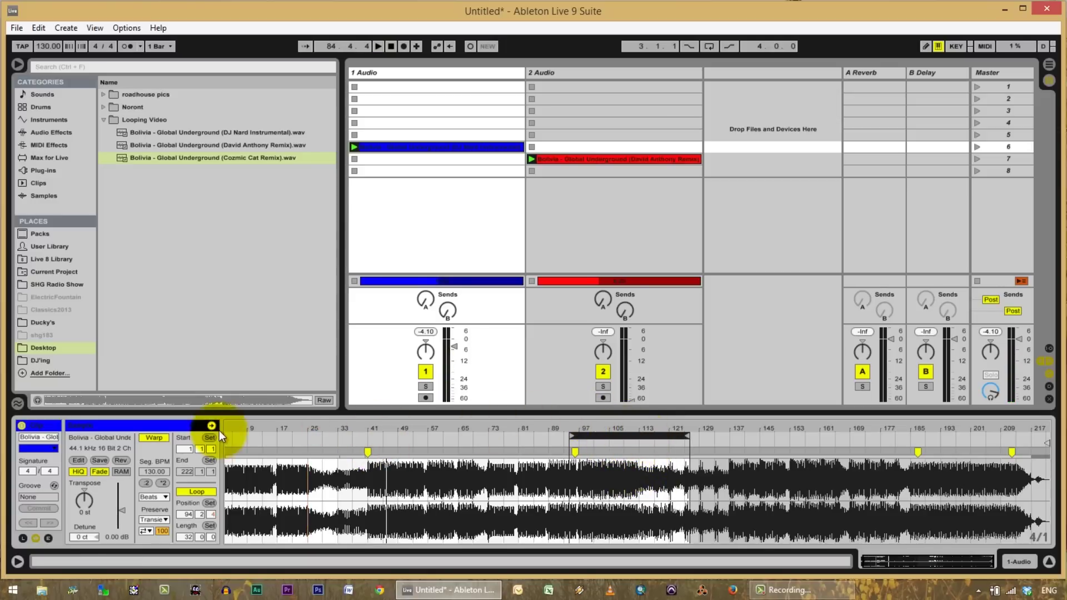
left_click_drag(629, 436, 611, 448)
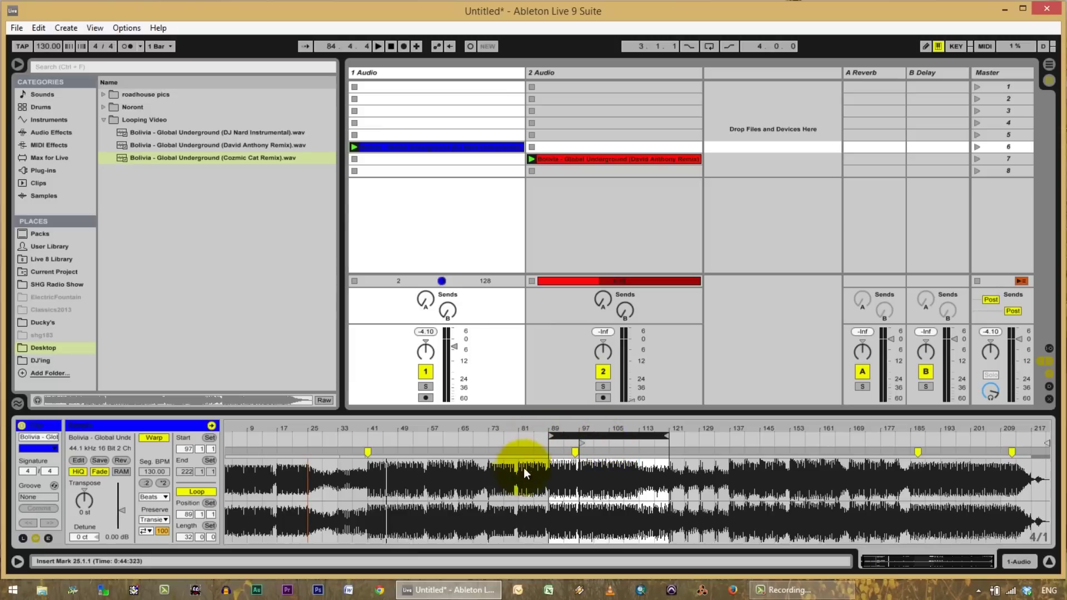
left_click_drag(601, 437, 554, 459)
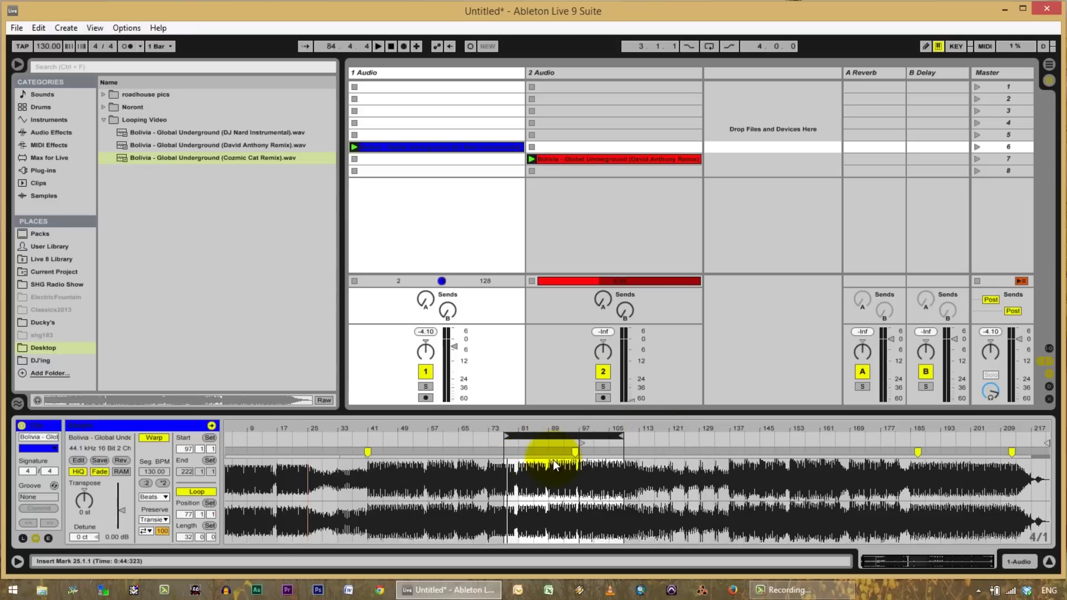
Place the loop brace at 185.1.1 near the end of the track and set its length to 16 bars.
left_click_drag(563, 432, 921, 457)
left_click_drag(850, 436, 912, 436)
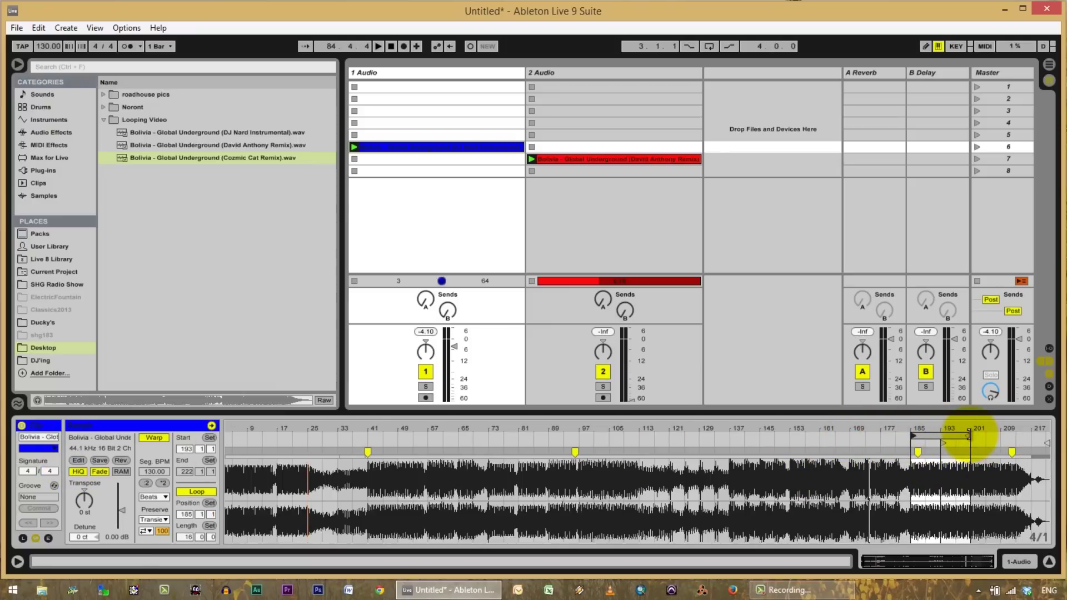
left_click_drag(968, 434, 1013, 436)
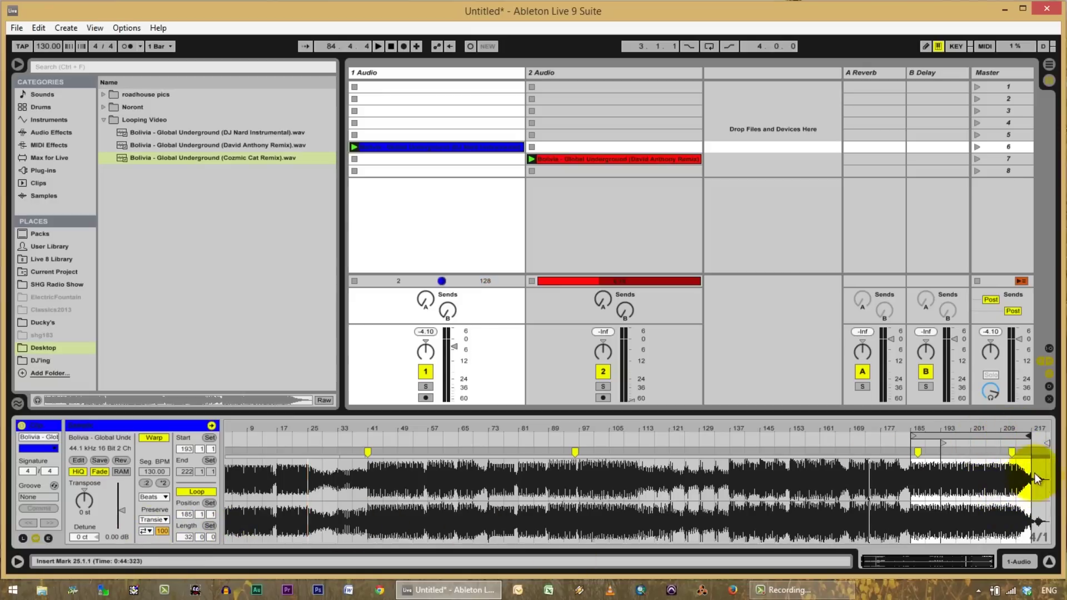
mouse_move(1000, 428)
left_mouse_down()
mouse_move(1000, 473)
mouse_move(989, 440)
left_mouse_up()
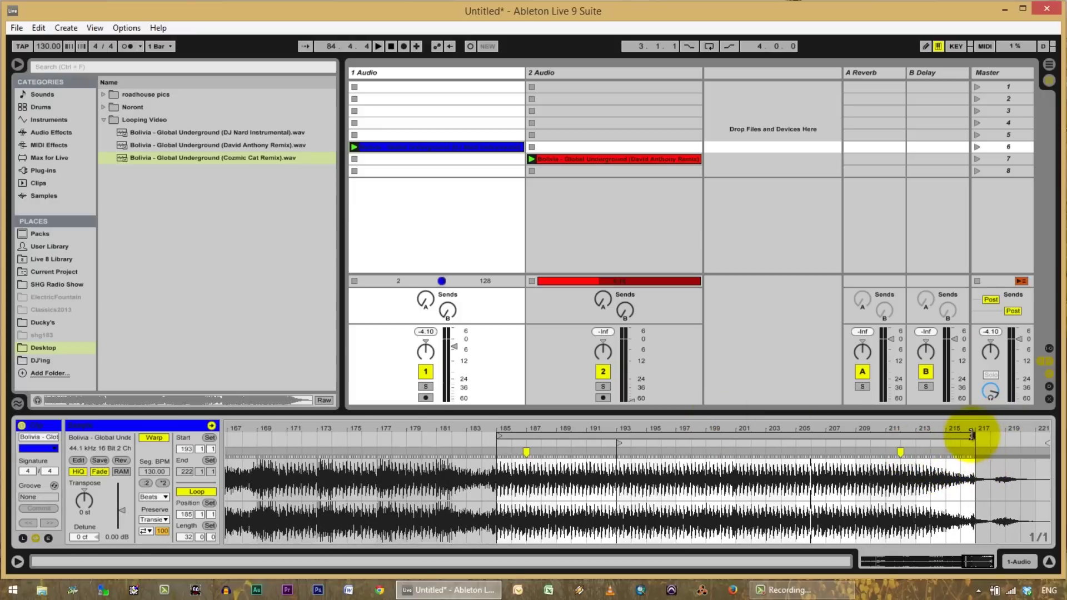
left_click_drag(965, 434, 733, 436)
left_click(189, 471)
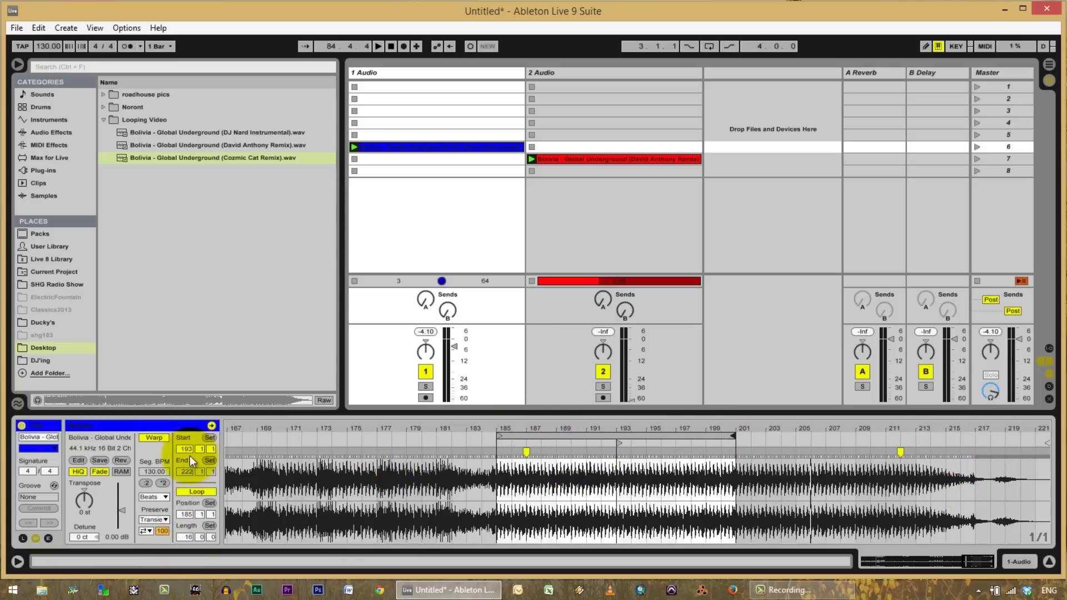
left_click(572, 430)
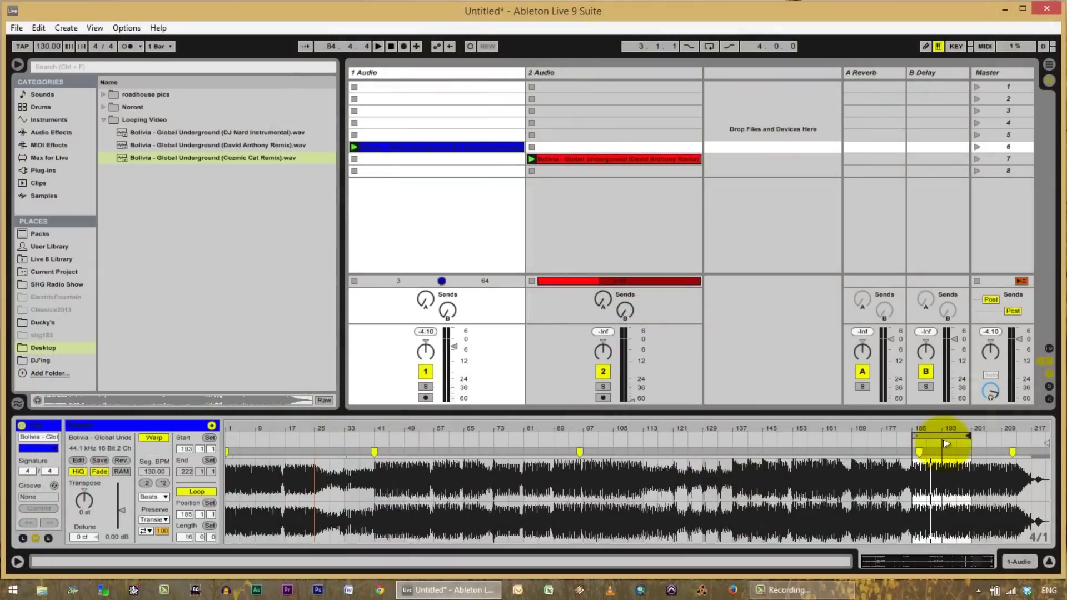
Try the clip's start marker at 1.1.1 with brief playback, move it to 41.1.1, and stop the first track's clip.
left_click_drag(918, 443, 161, 460)
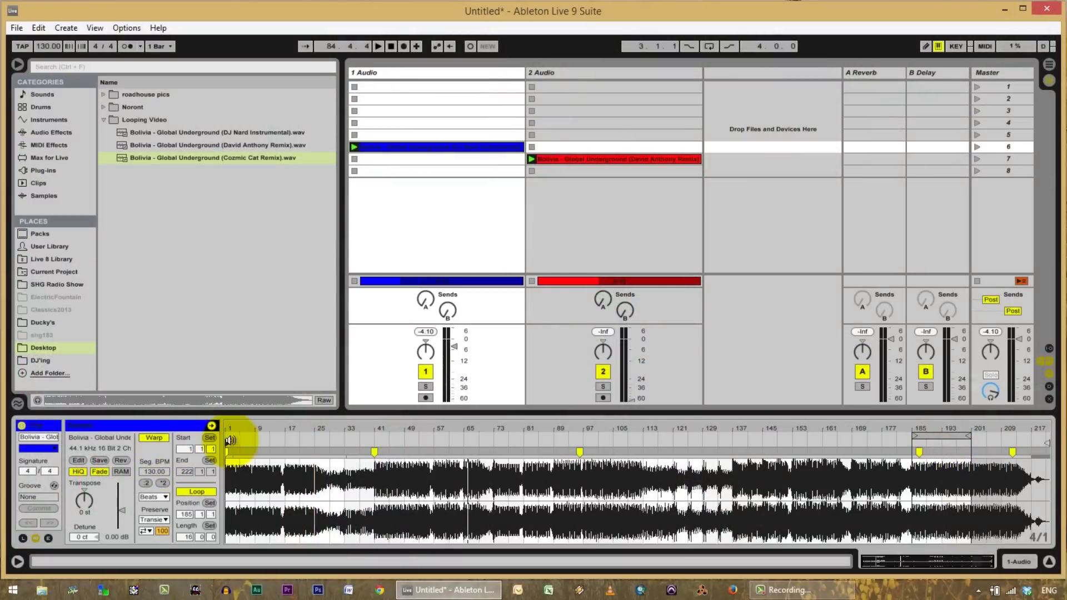
mouse_move(228, 443)
left_mouse_down()
mouse_move(584, 438)
mouse_move(217, 449)
left_mouse_up()
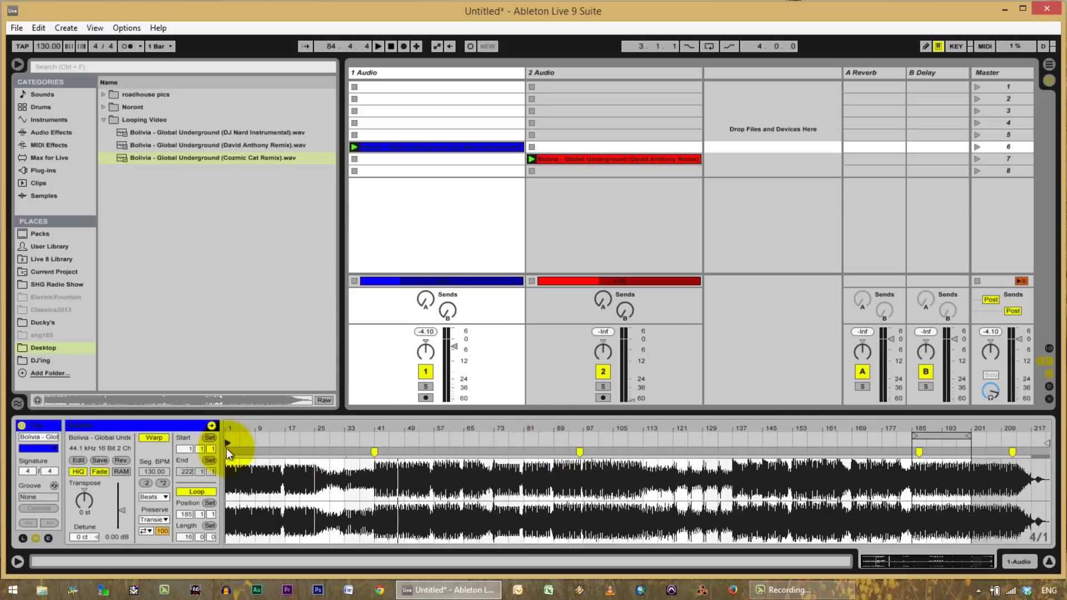
left_click(302, 440)
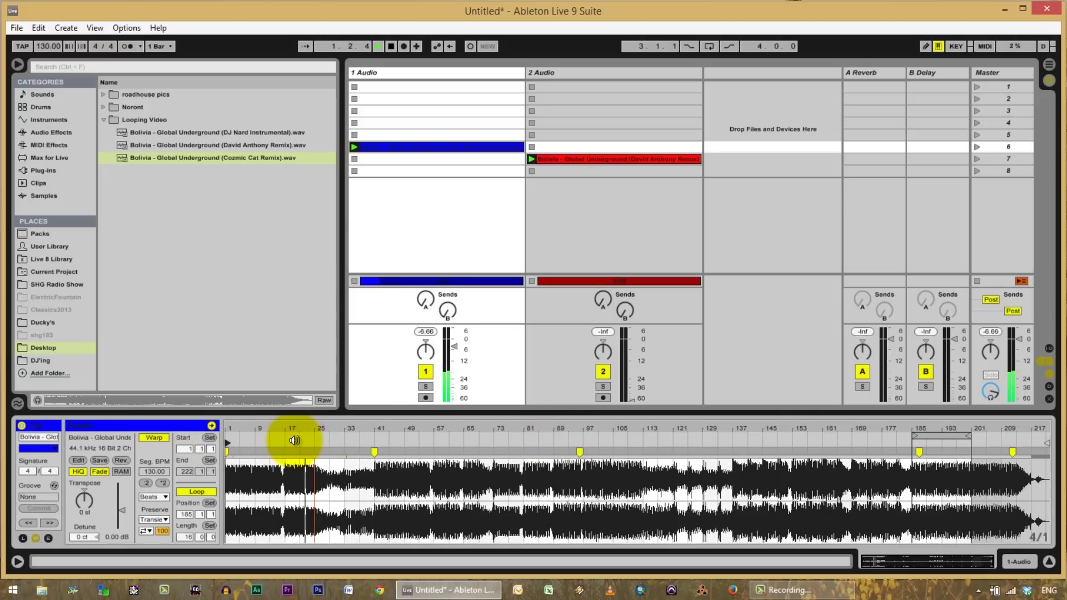
mouse_move(228, 443)
left_mouse_down()
mouse_move(405, 440)
mouse_move(231, 450)
mouse_move(231, 441)
mouse_move(379, 442)
left_mouse_up()
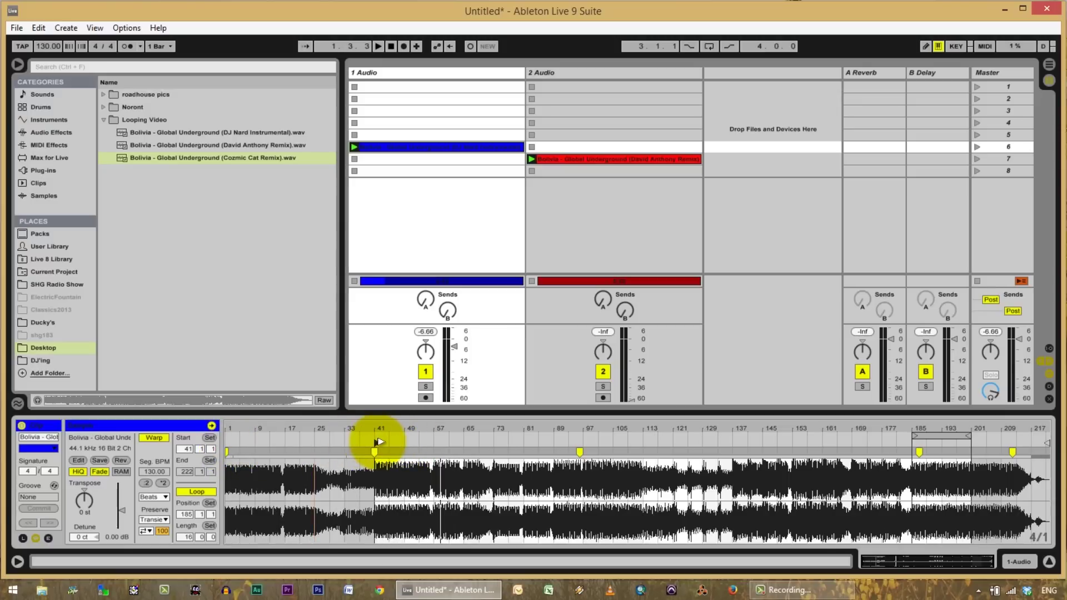
left_click(352, 161)
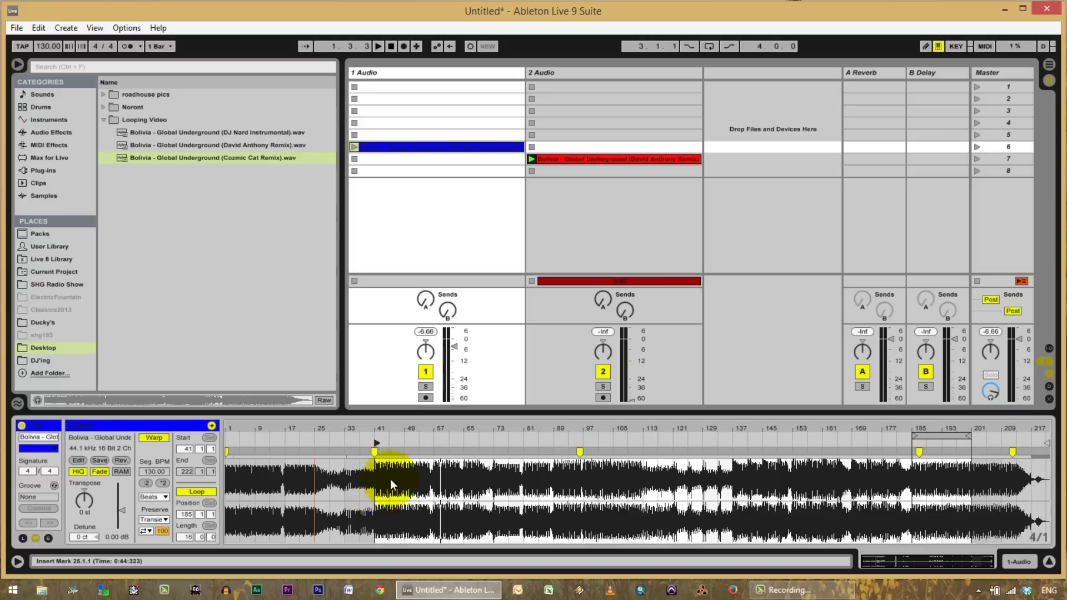
Return the start marker to 1.1.1, launch the first track's clip from there and stop it again.
left_click_drag(375, 444, 225, 445)
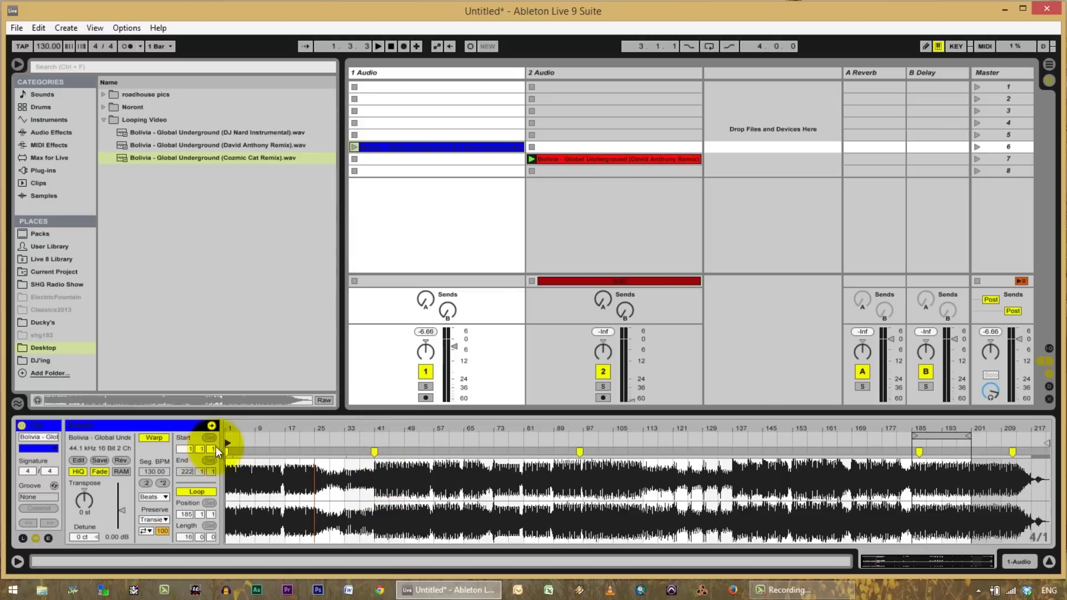
left_click(354, 146)
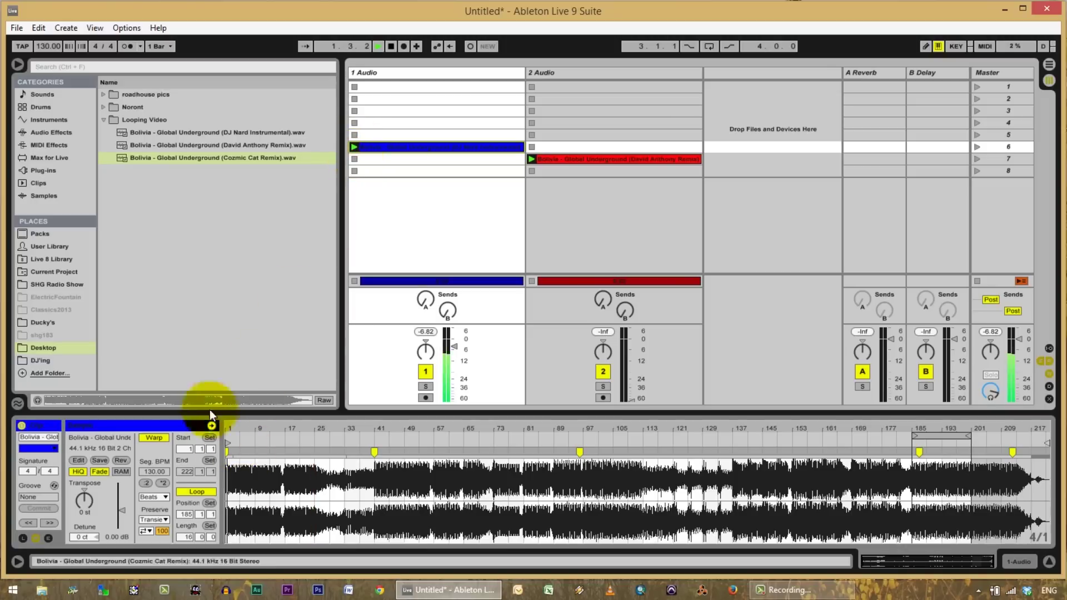
left_click(355, 159)
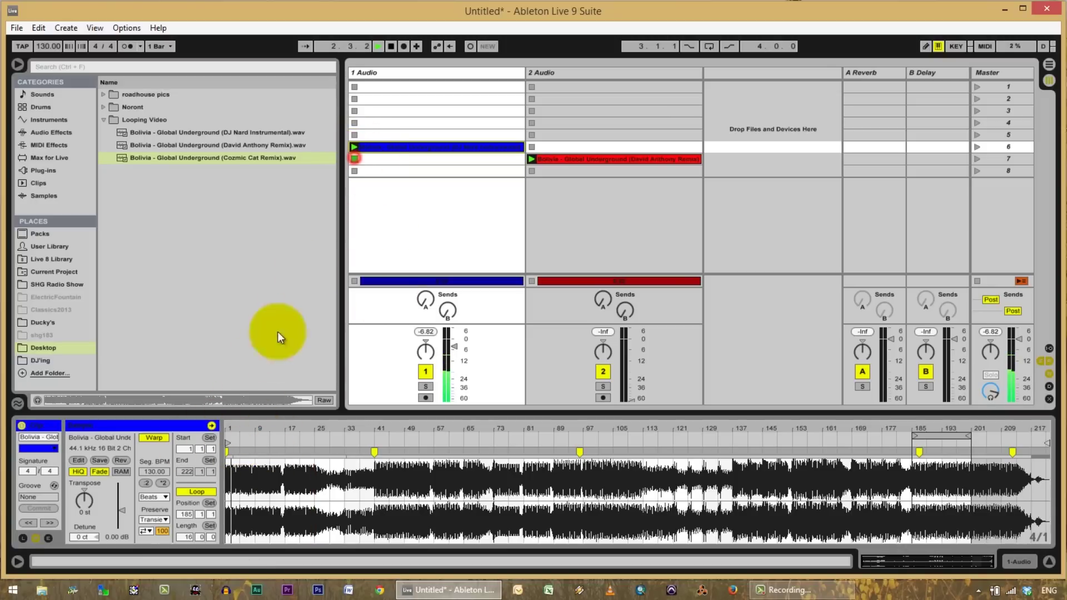
Set the clip's start marker to 41.1.1, launch the clip from that point, and stop playback.
left_click_drag(226, 443, 381, 443)
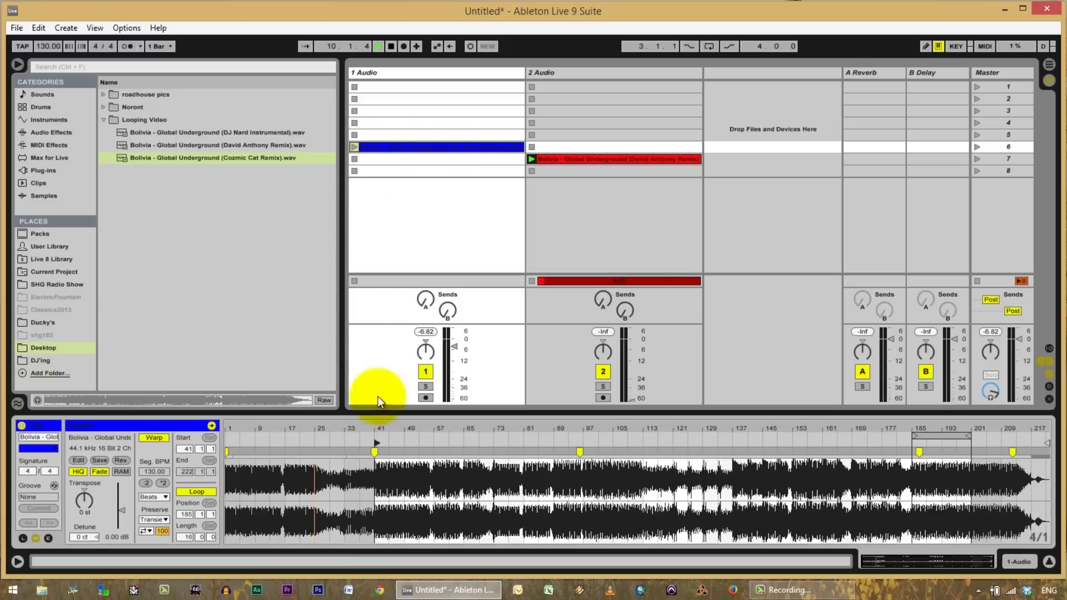
left_click(352, 147)
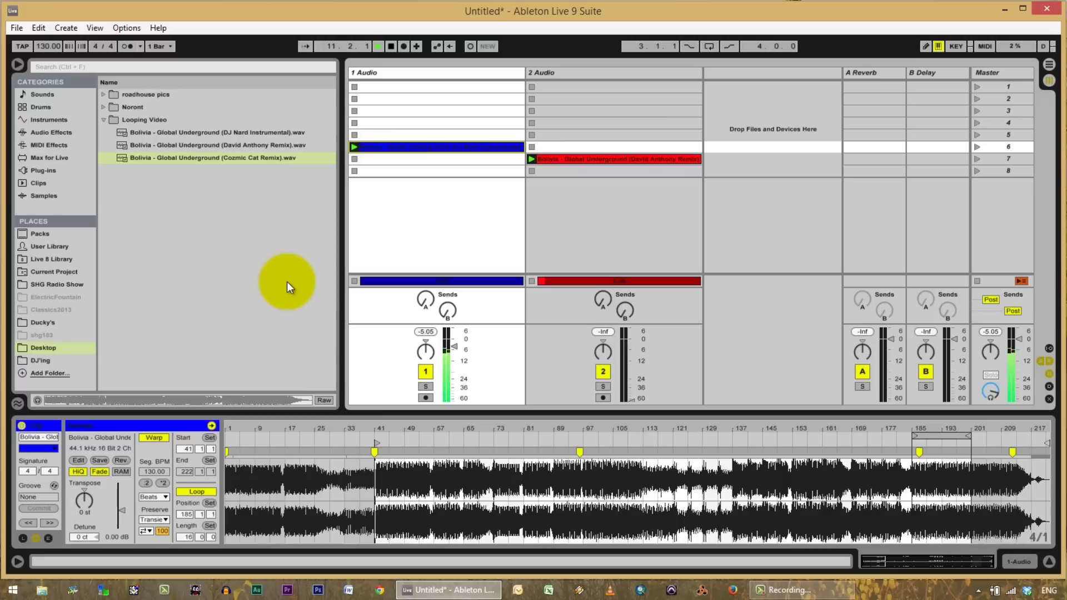
key("space")
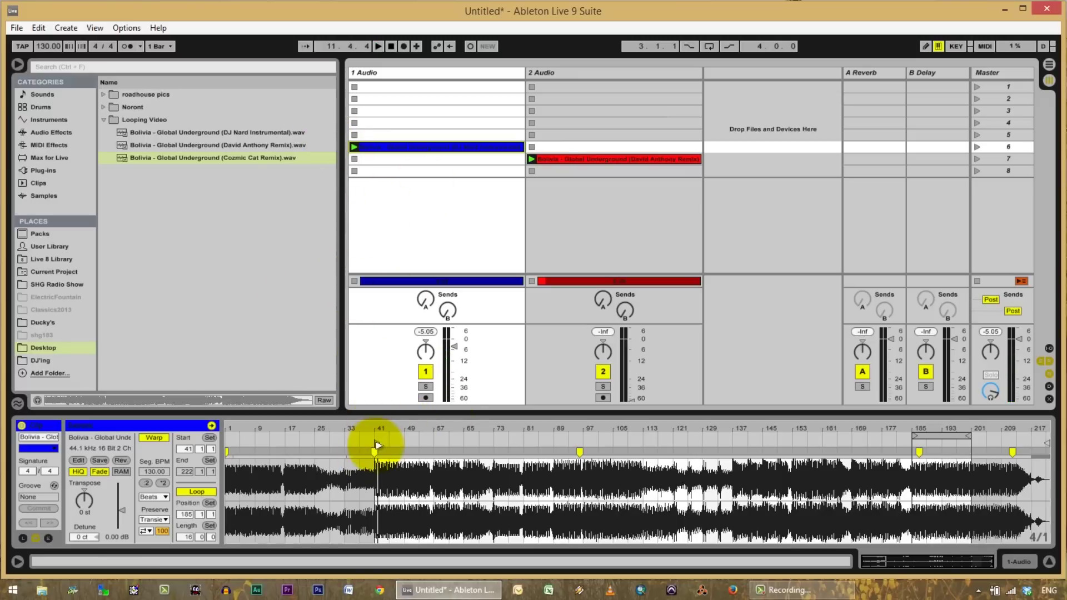
Set the clip's end marker to 57.1.1 and turn off its loop.
mouse_move(386, 444)
left_mouse_down()
mouse_move(267, 436)
mouse_move(383, 435)
mouse_move(371, 433)
left_mouse_up()
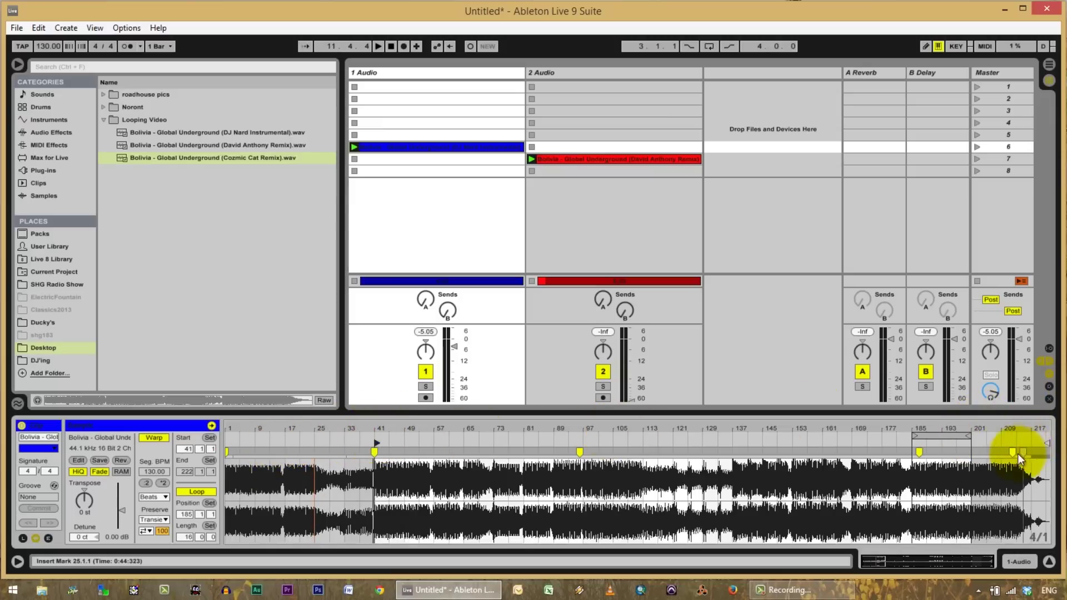
mouse_move(1044, 443)
left_mouse_down()
mouse_move(410, 432)
mouse_move(440, 431)
left_mouse_up()
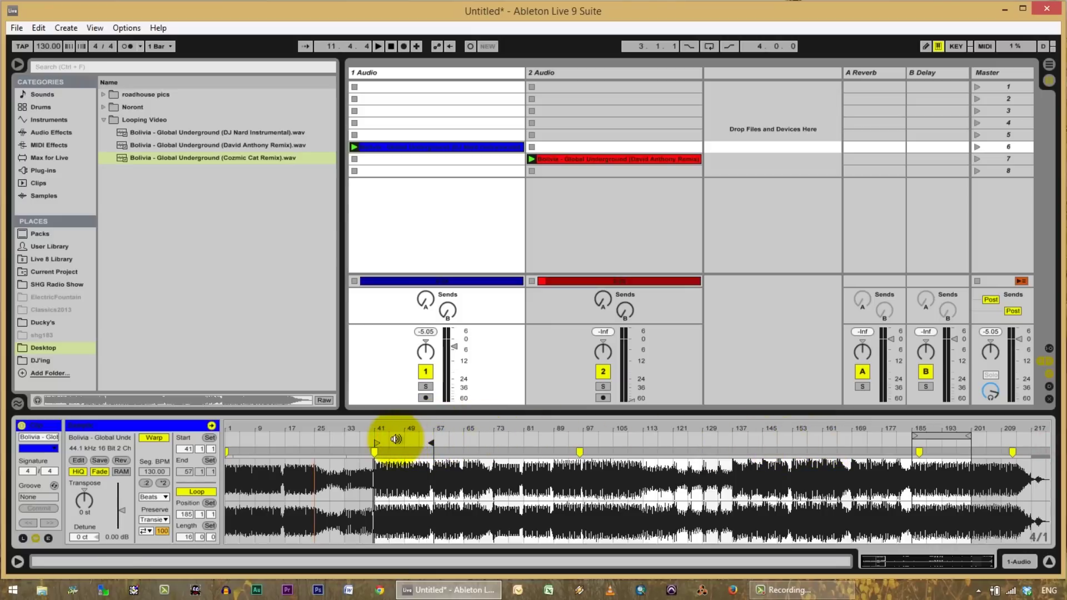
left_click(195, 492)
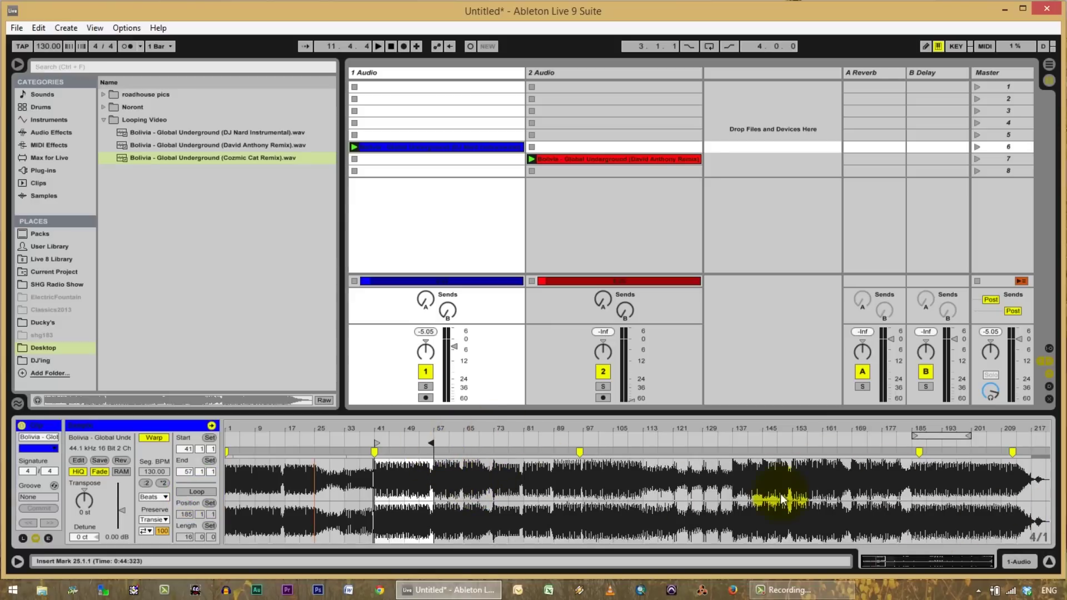
Turn the clip's loop on with the brace still at bars 185 to 201, and switch the loop back off.
left_click(185, 491)
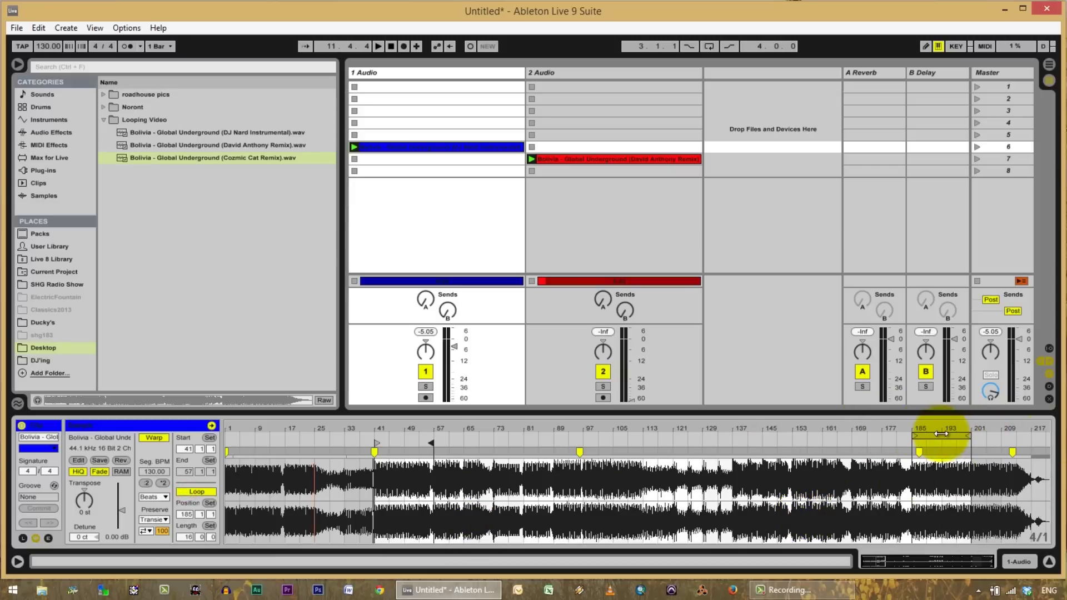
left_click(331, 439)
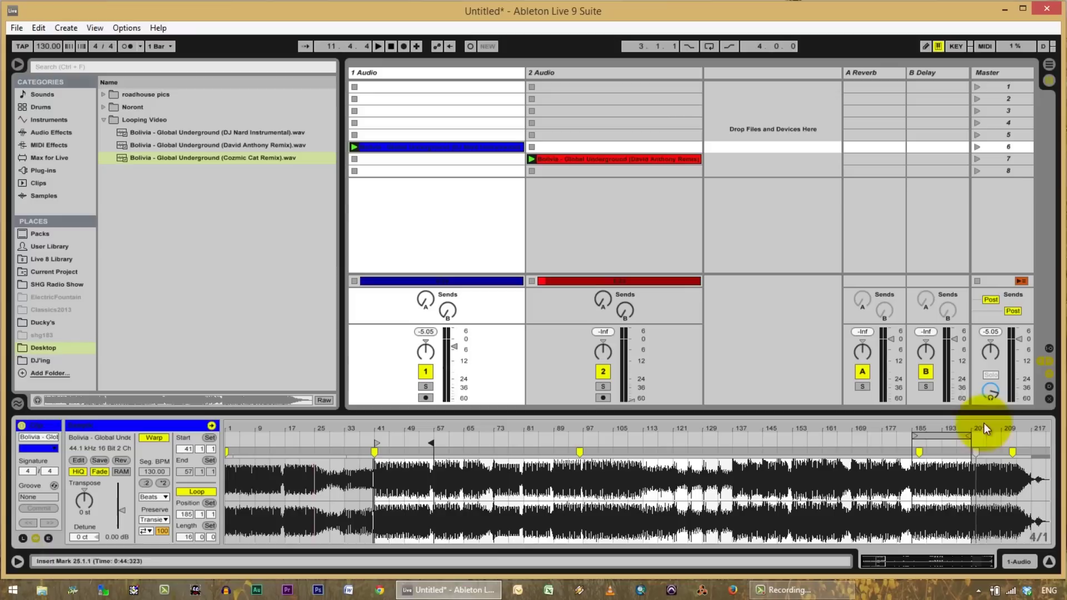
left_click(194, 492)
left_click(388, 489)
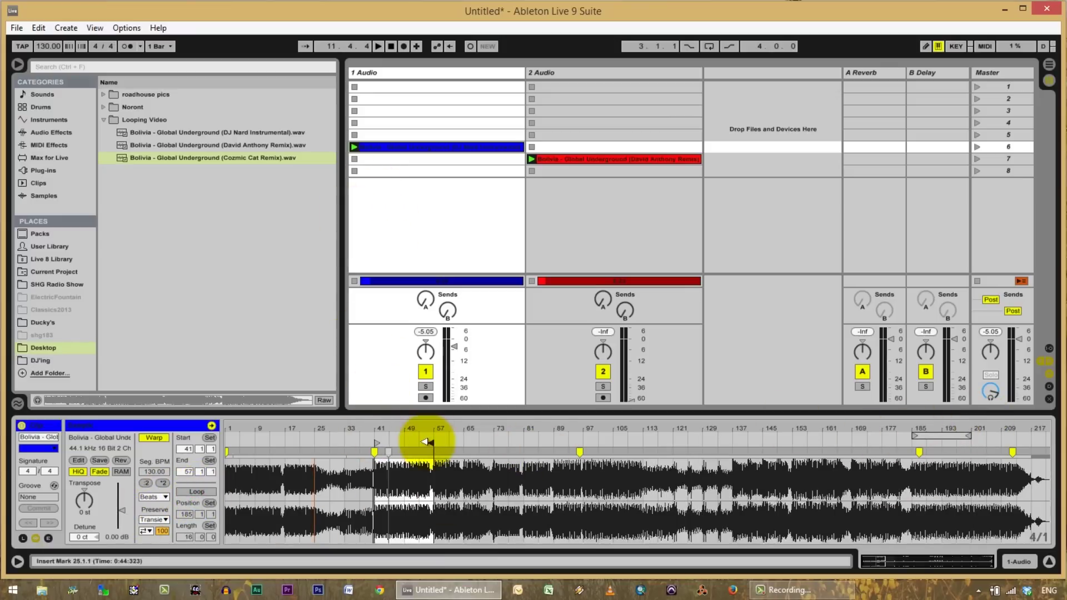
Move the clip's end marker earlier to 46.3.4, keeping the start marker at bar 41.
left_click_drag(431, 443, 405, 444)
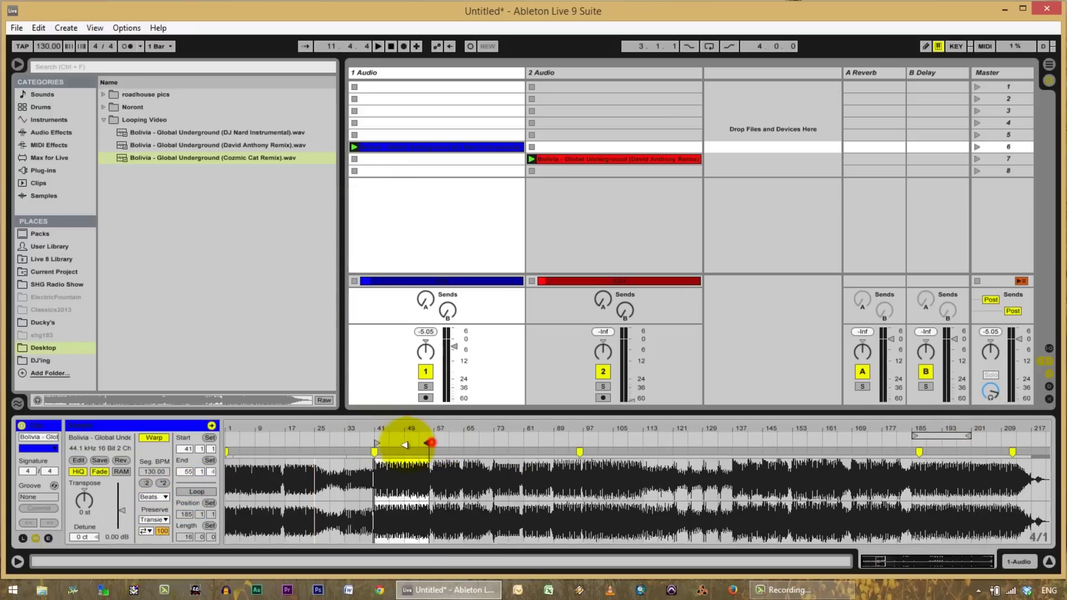
scroll(391, 429, "up", 6)
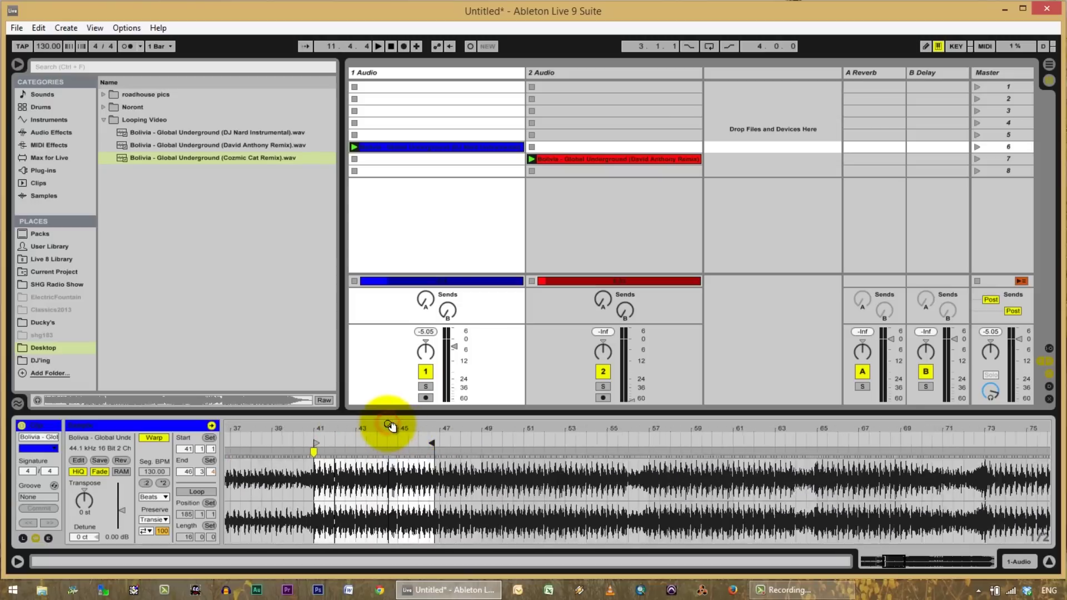
left_click_drag(390, 426, 425, 381)
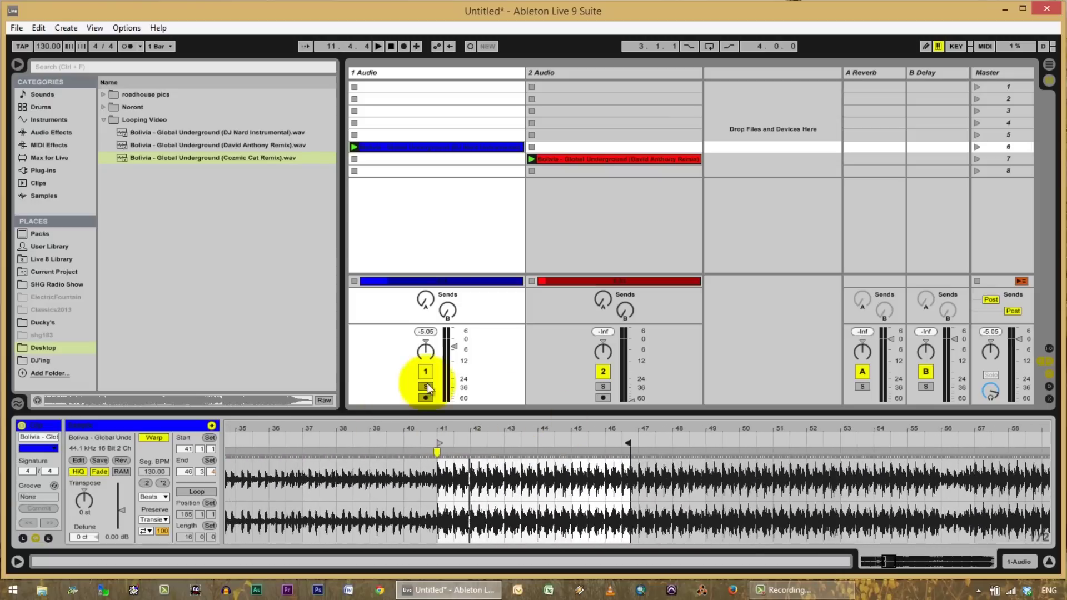
Launch the first track's clip from its start marker and lower that track's volume to about -11 dB.
left_click(354, 146)
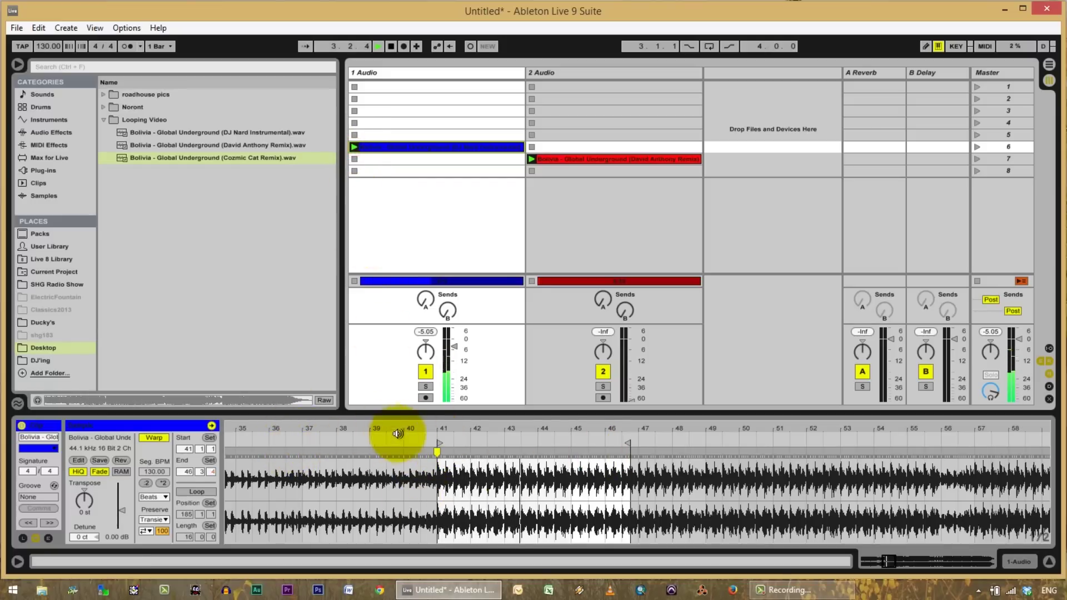
left_click_drag(450, 345, 452, 345)
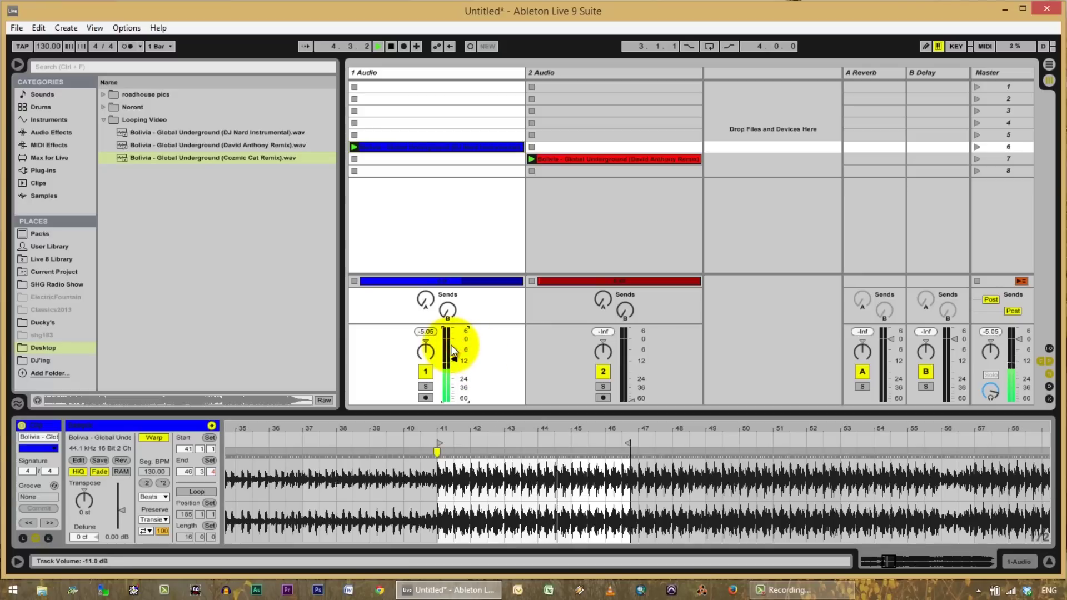